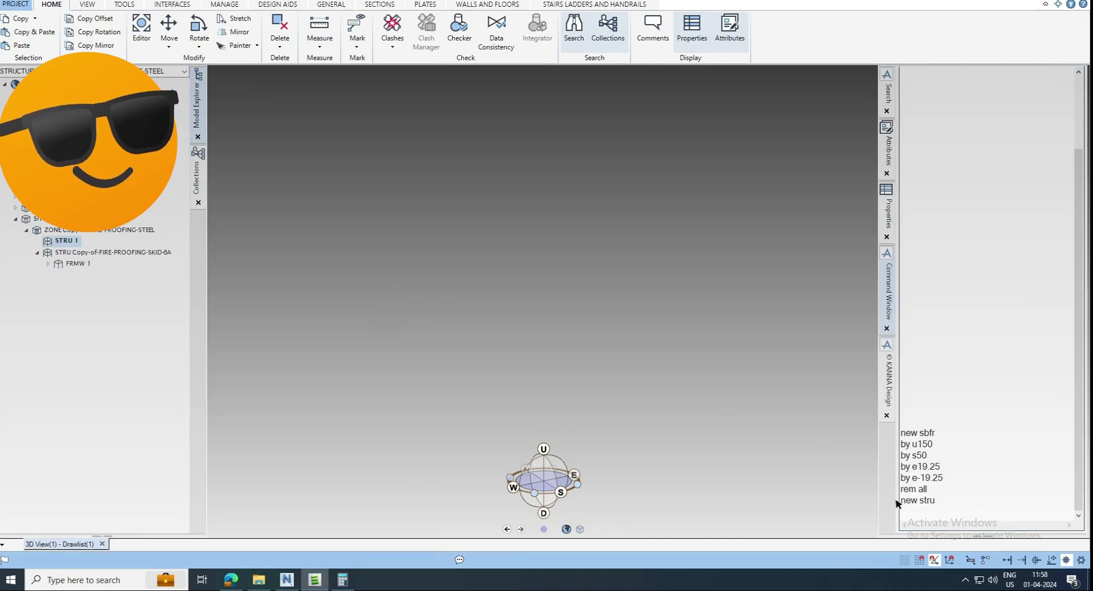
Step: Create a new structure under the zone Copy-of-FIRE-PROOFING-STEEL with the command new stru
{"action": "left_click", "coordinate": [99, 231]}
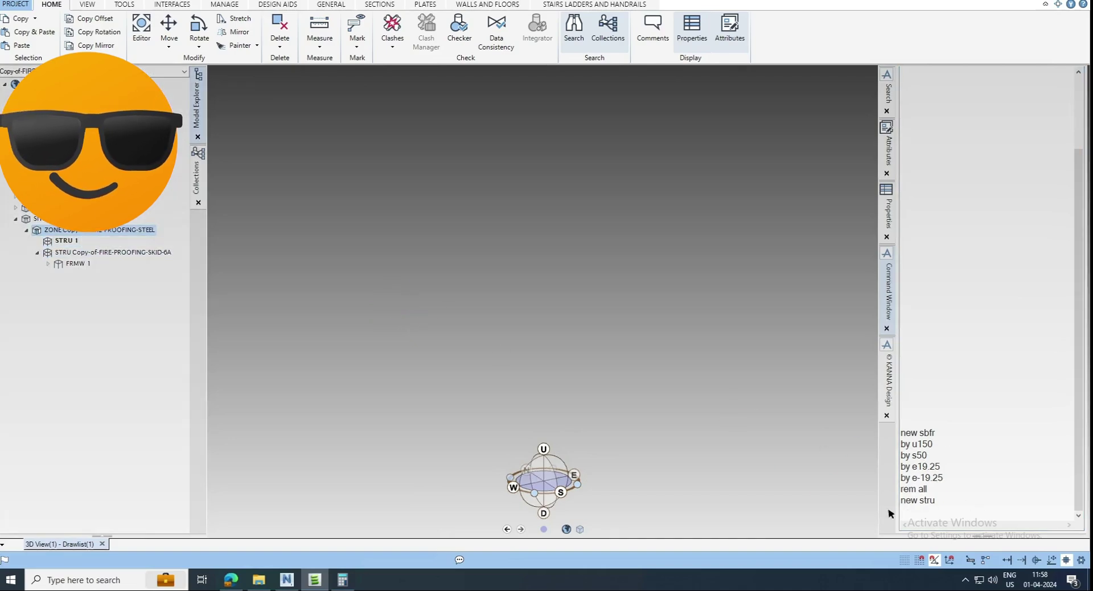
{"action": "left_click", "coordinate": [920, 510]}
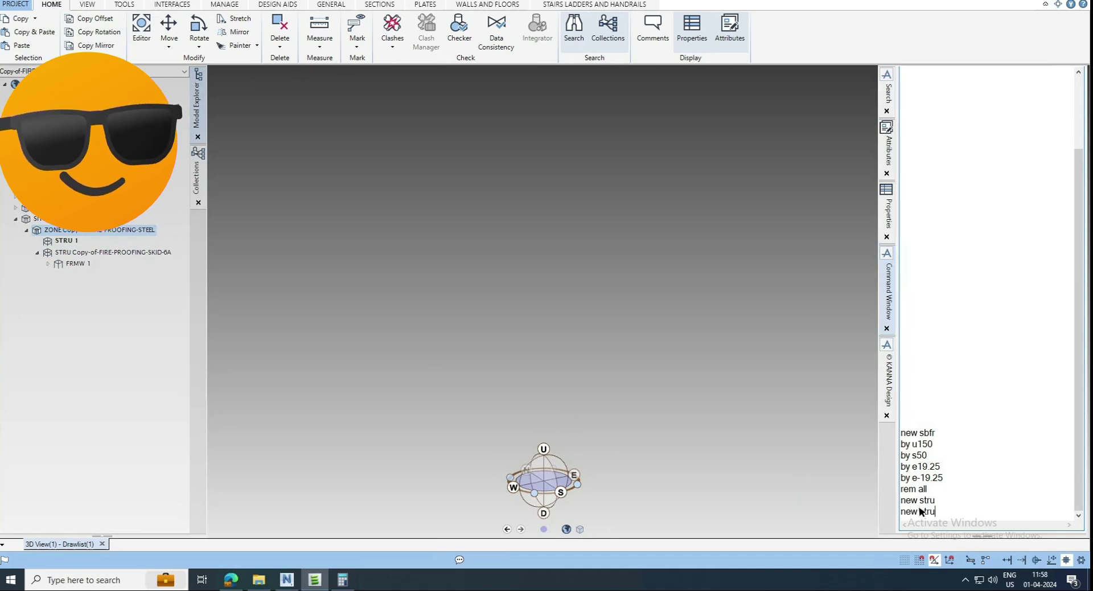
{"action": "type", "text": "new stru"}
{"action": "key", "text": "Return"}
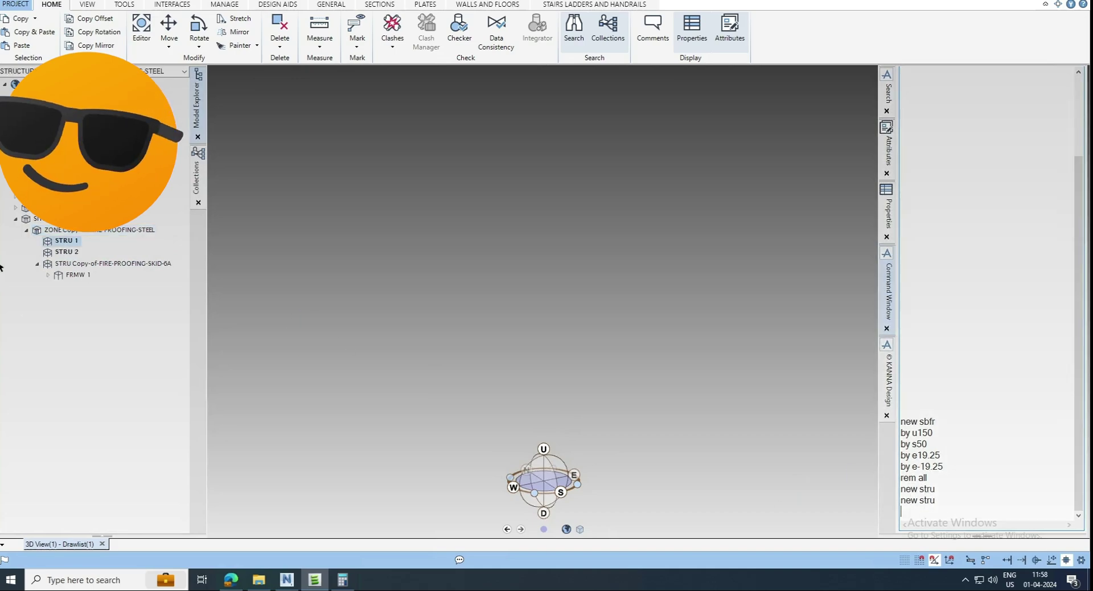
Step: Add a substructure under STRU 1 with the command New Subs
{"action": "left_click", "coordinate": [916, 510]}
{"action": "key", "text": "shift"}
{"action": "type", "text": "New"}
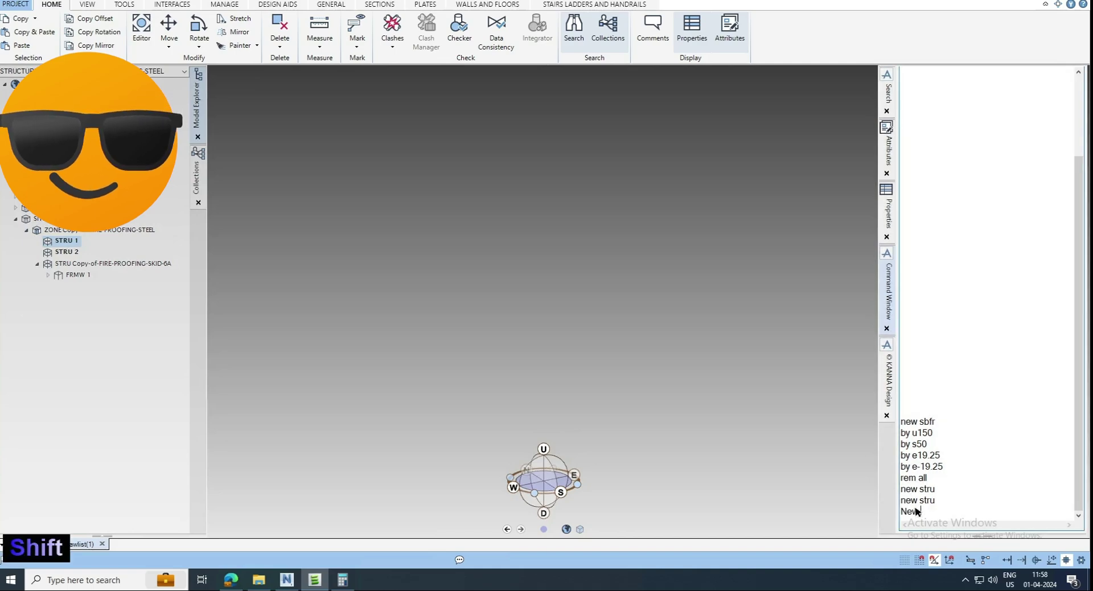
{"action": "type", "text": " Subs"}
{"action": "key", "text": "Return"}
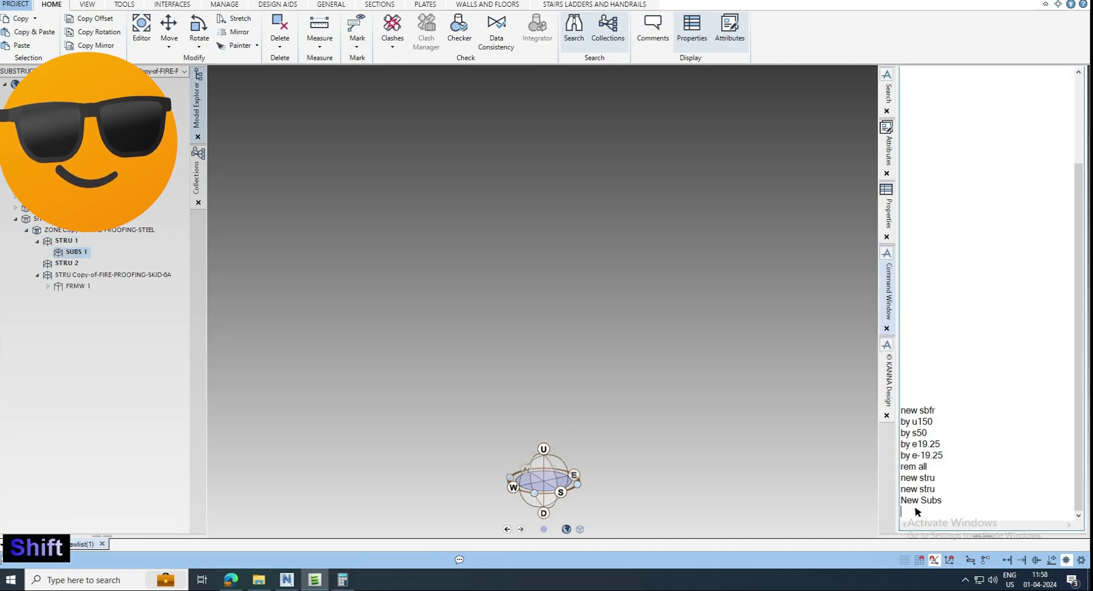
Step: Create a box primitive under SUBS 1 with the command new box
{"action": "left_click", "coordinate": [80, 252]}
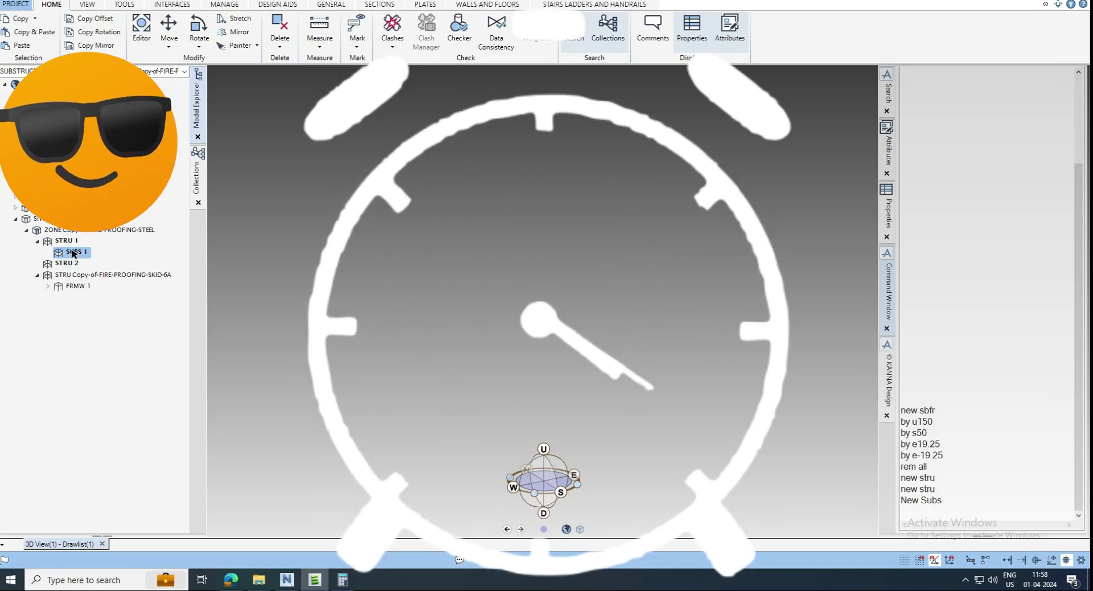
{"action": "left_click", "coordinate": [942, 516]}
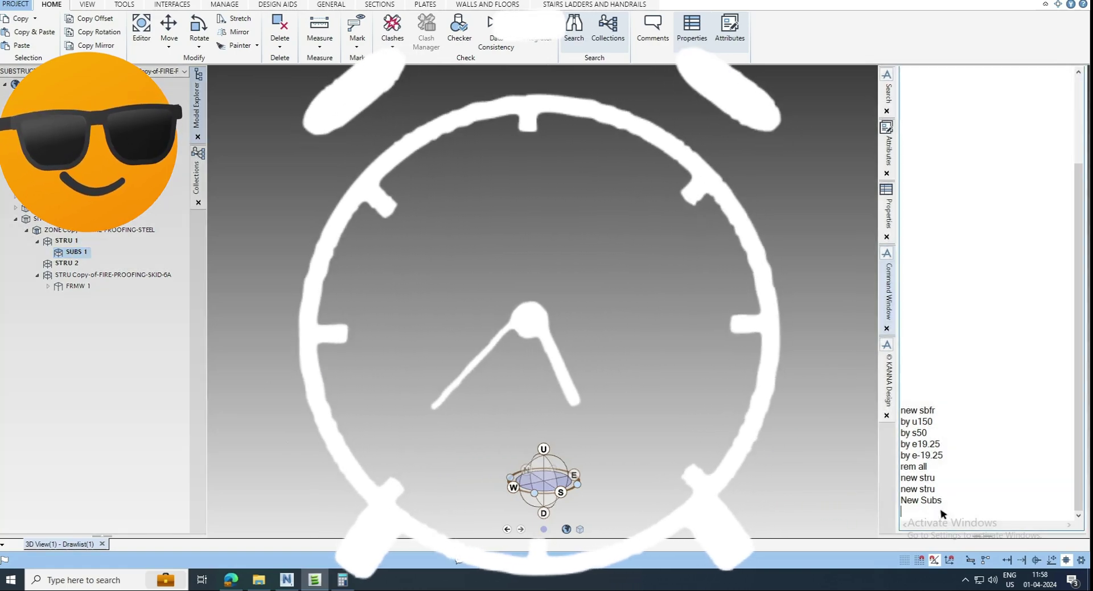
{"action": "type", "text": "new box"}
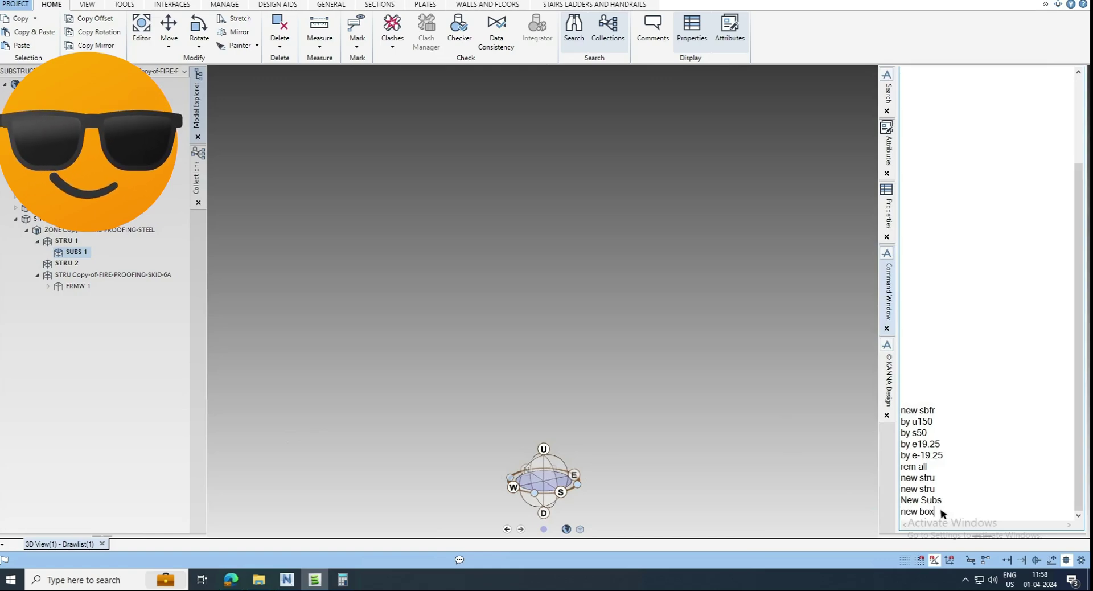
{"action": "key", "text": "Return"}
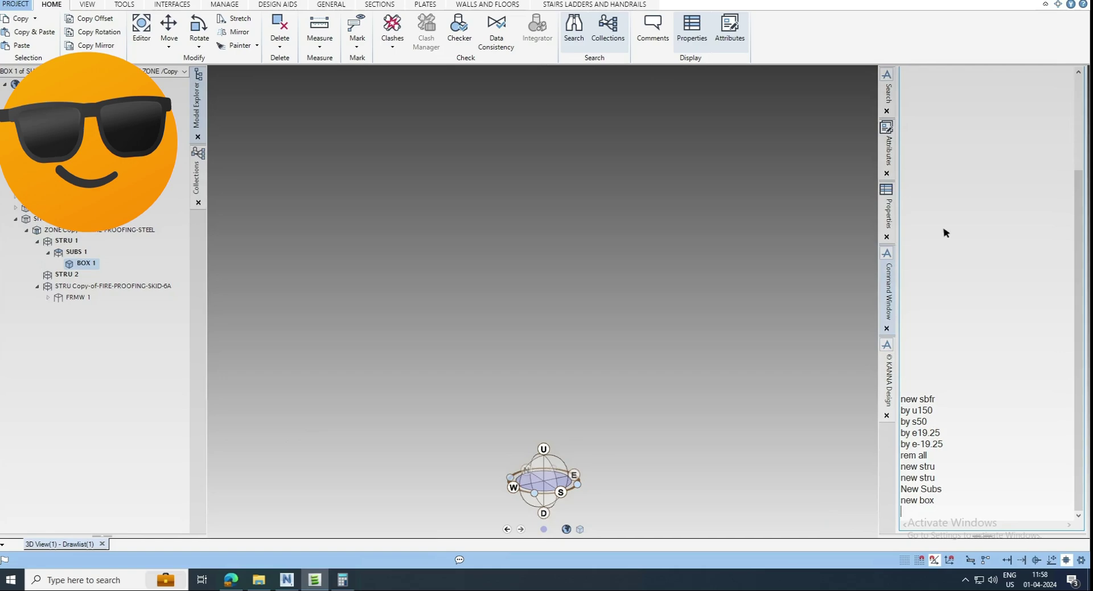
Step: Switch the discipline to Equipment and start adding a second box primitive in SUBS 1
{"action": "left_click", "coordinate": [139, 2]}
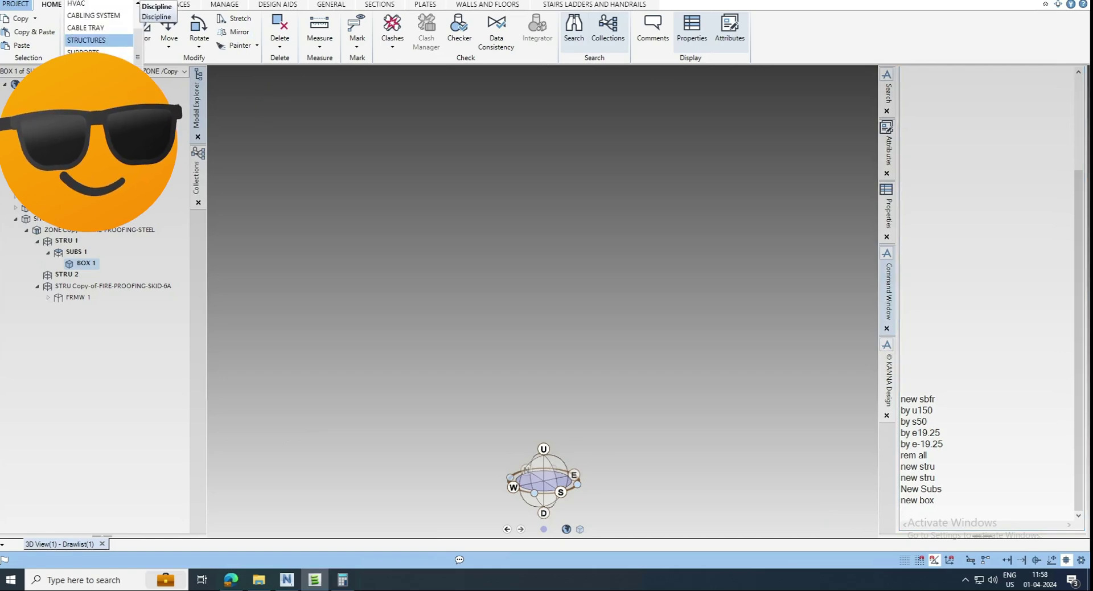
{"action": "scroll", "coordinate": [128, 32], "scroll_direction": "up", "scroll_amount": 1}
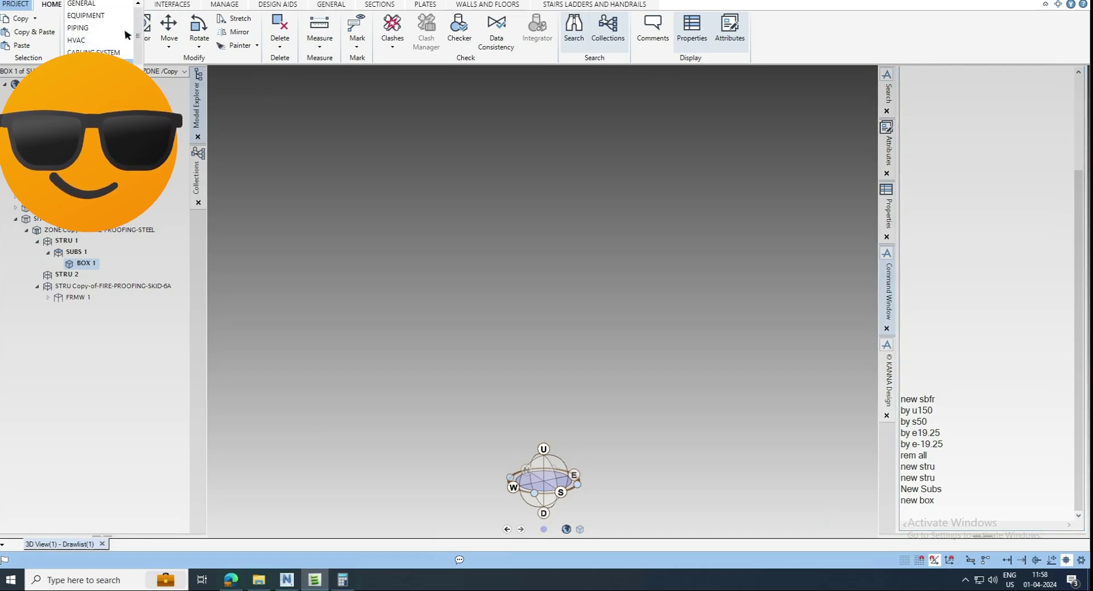
{"action": "left_click", "coordinate": [99, 16]}
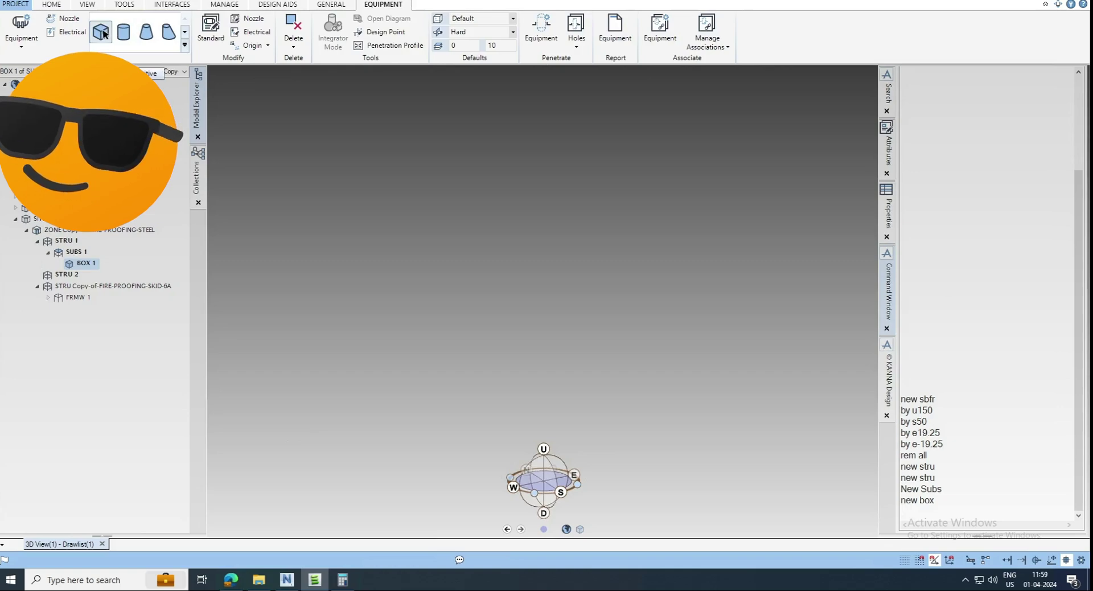
{"action": "left_click", "coordinate": [102, 32]}
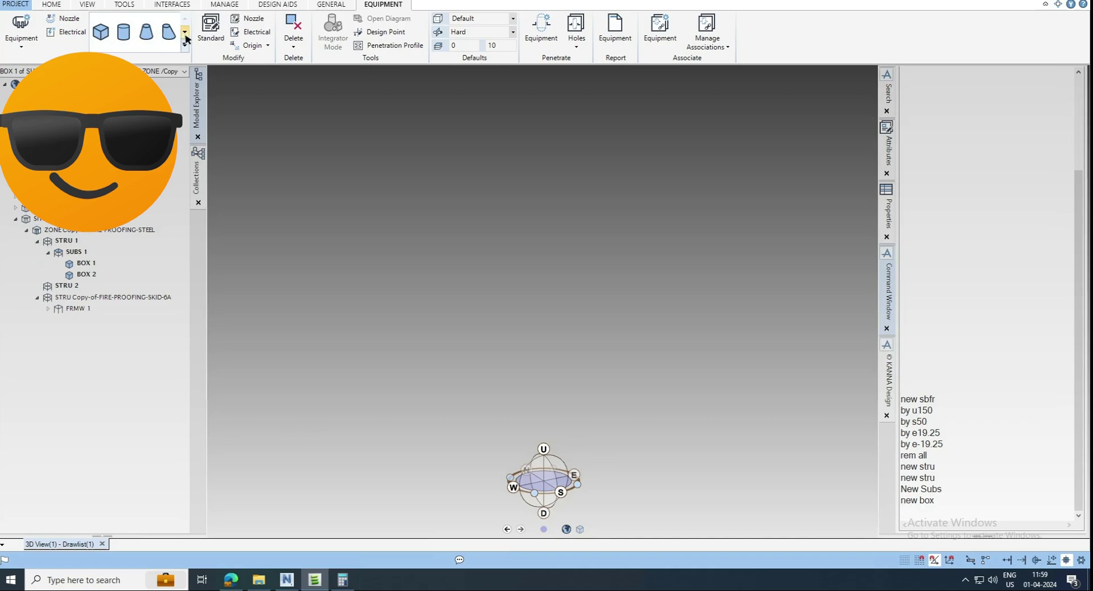
Step: Set the attributes of BOX 1 to Xlength 2000 mm, Ylength 3000 mm and Zlength 400 mm
{"action": "left_click", "coordinate": [86, 262]}
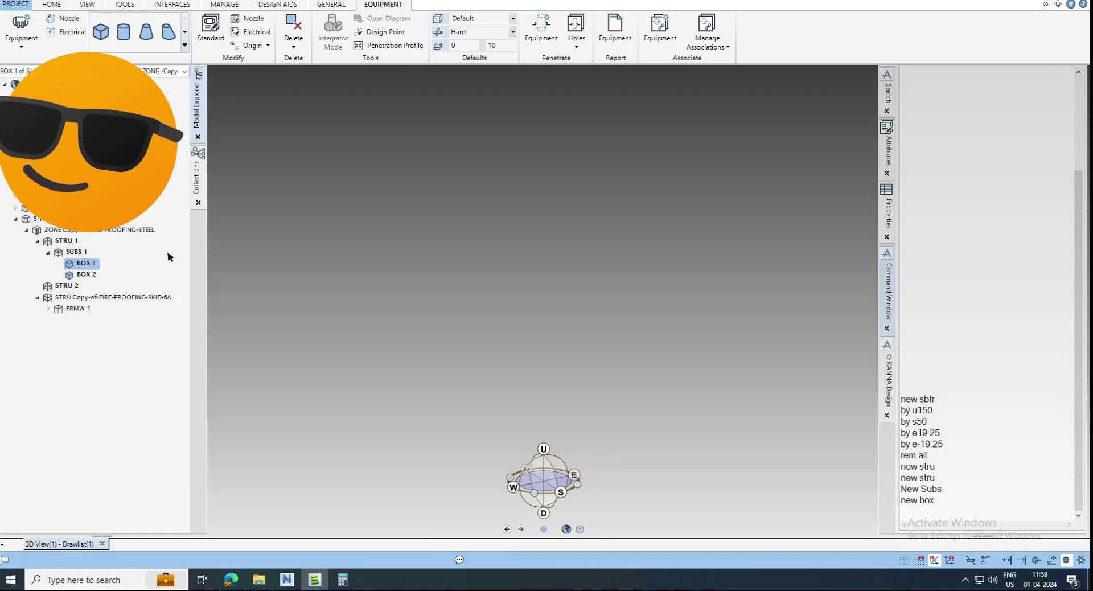
{"action": "left_click", "coordinate": [889, 159]}
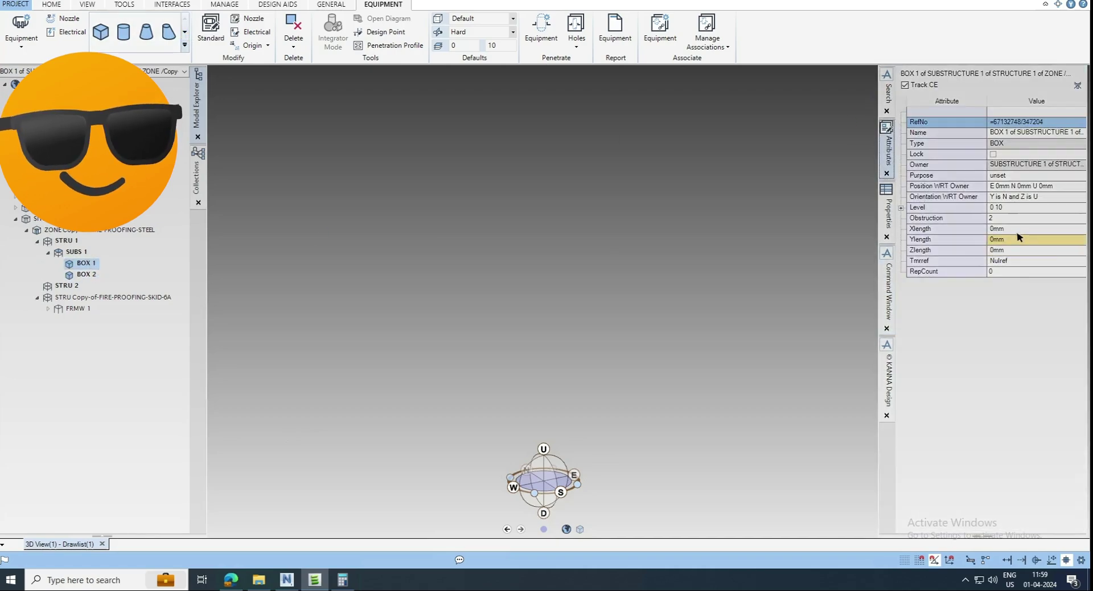
{"action": "left_click", "coordinate": [1017, 228]}
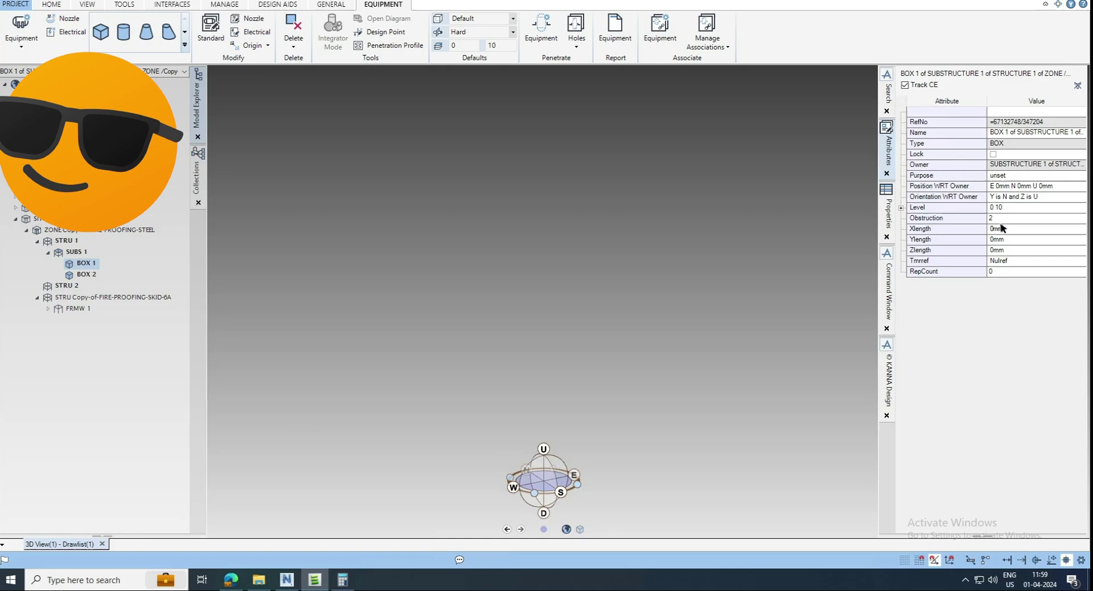
{"action": "type", "text": "2000"}
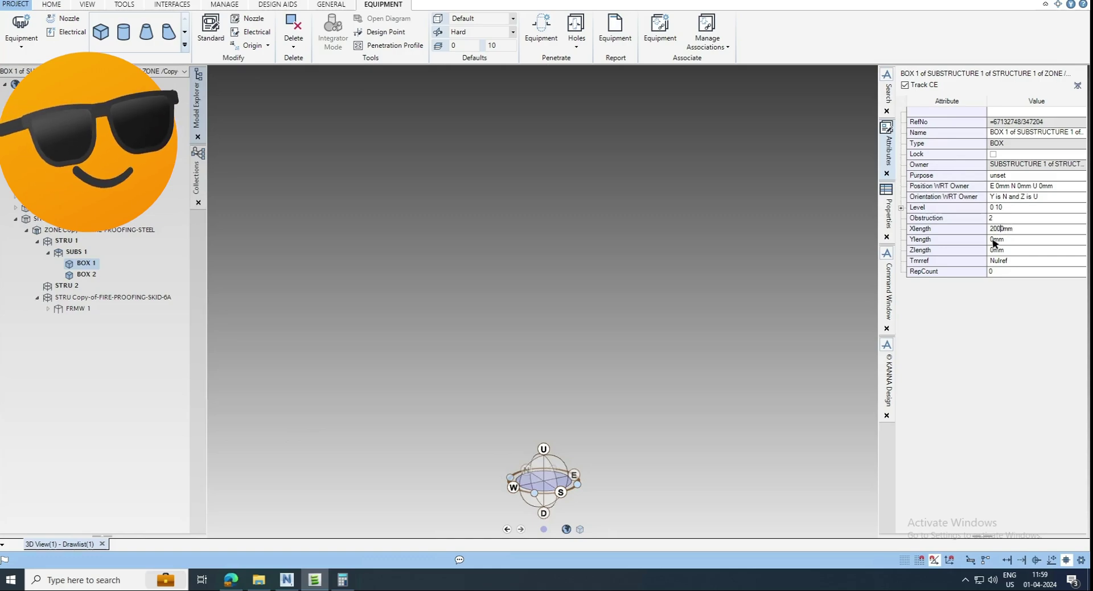
{"action": "left_click", "coordinate": [994, 240]}
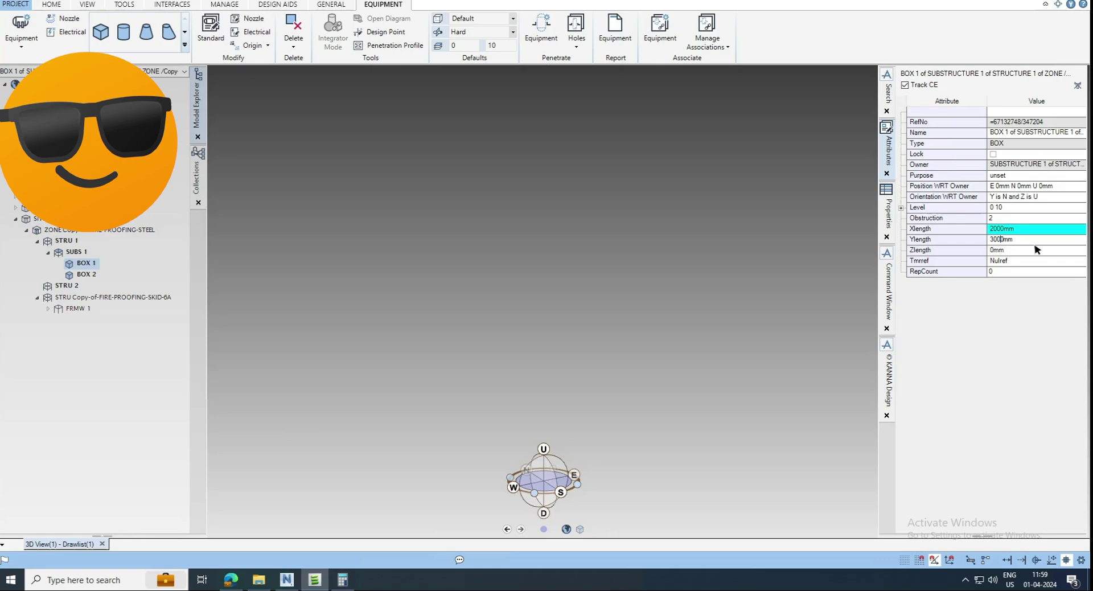
{"action": "left_click", "coordinate": [996, 250]}
{"action": "left_click", "coordinate": [993, 254]}
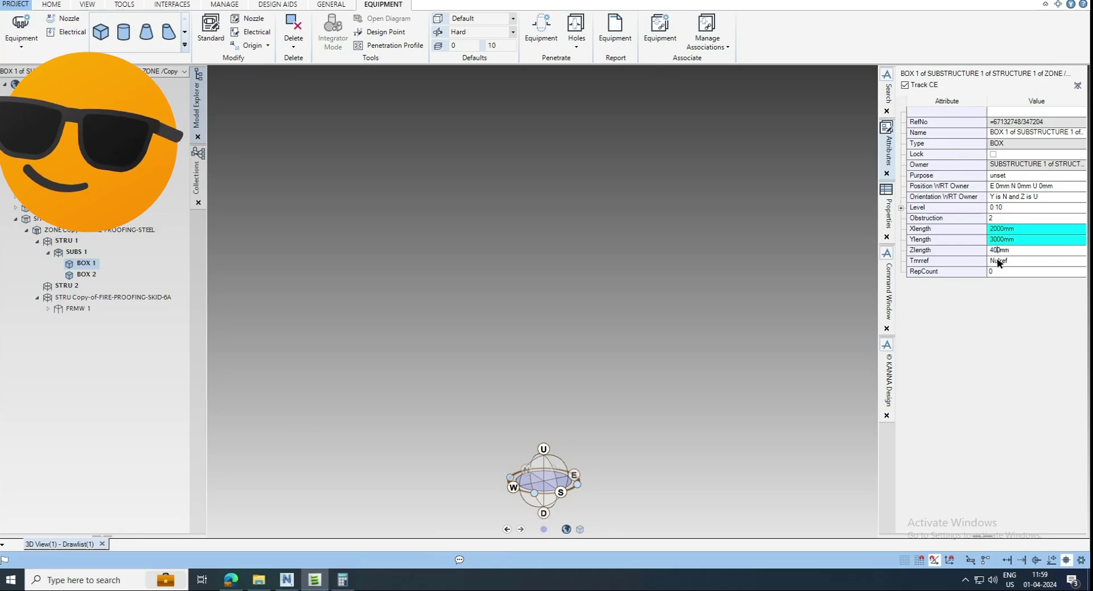
{"action": "type", "text": "40"}
{"action": "left_click", "coordinate": [997, 261]}
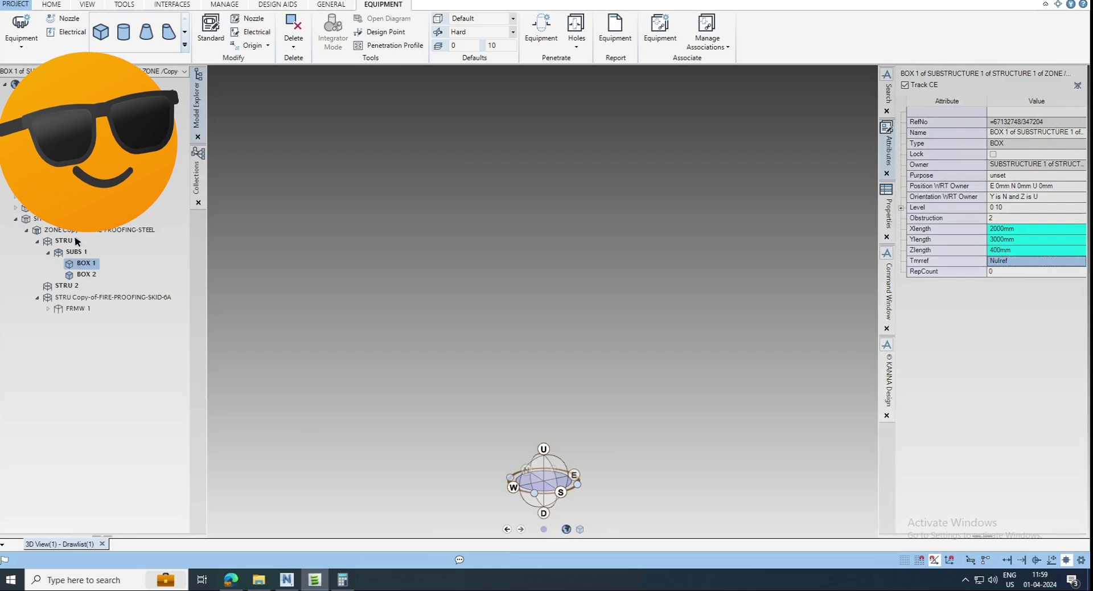
Step: Cancel the pending placement of the second box primitive
{"action": "left_click", "coordinate": [75, 241]}
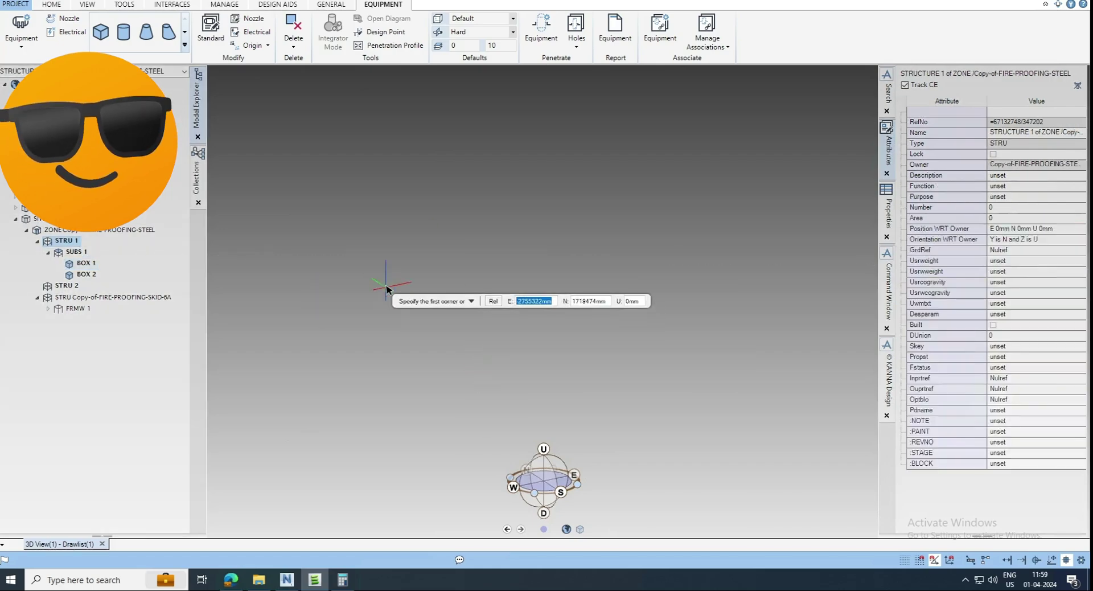
{"action": "right_click", "coordinate": [444, 284]}
{"action": "key", "text": "Escape"}
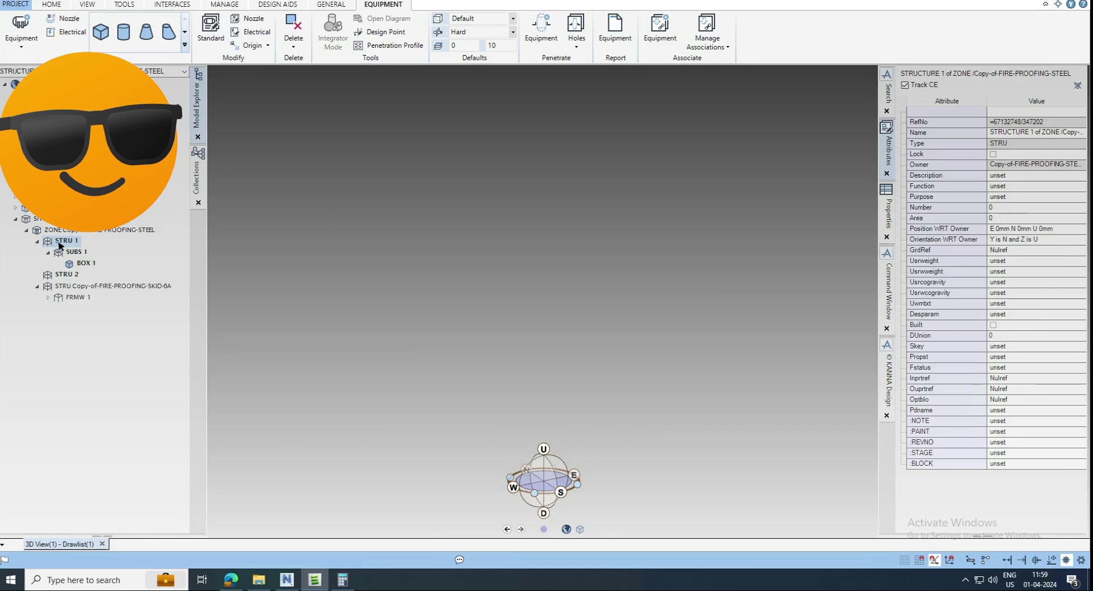
Step: Add STRU 1 to the 3D view and fit the view limits to BOX 1
{"action": "left_click", "coordinate": [62, 252]}
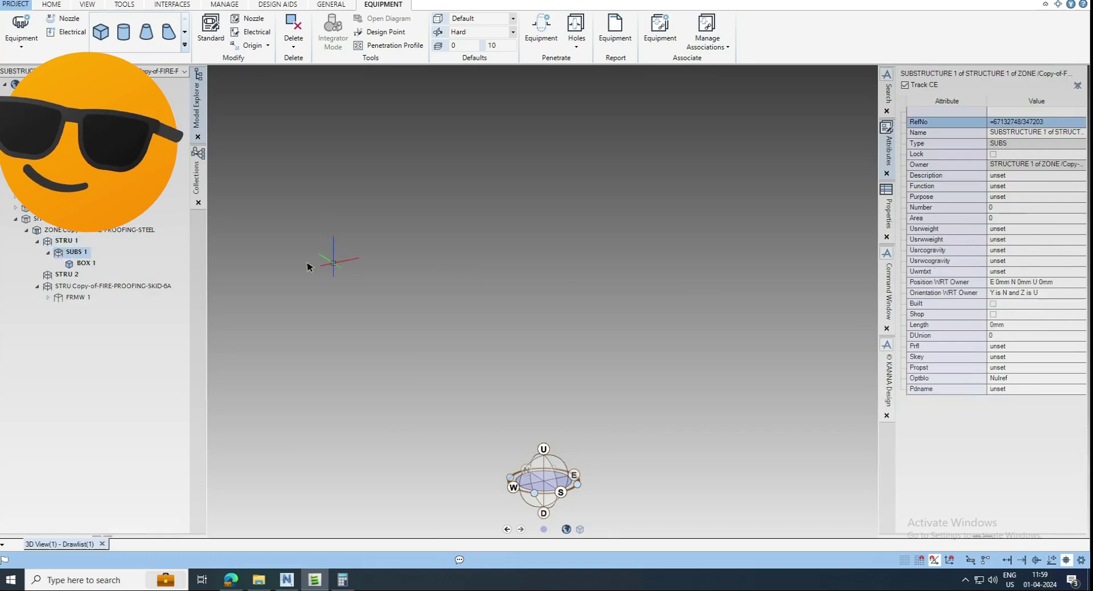
{"action": "left_click_drag", "start_coordinate": [60, 241], "coordinate": [361, 246]}
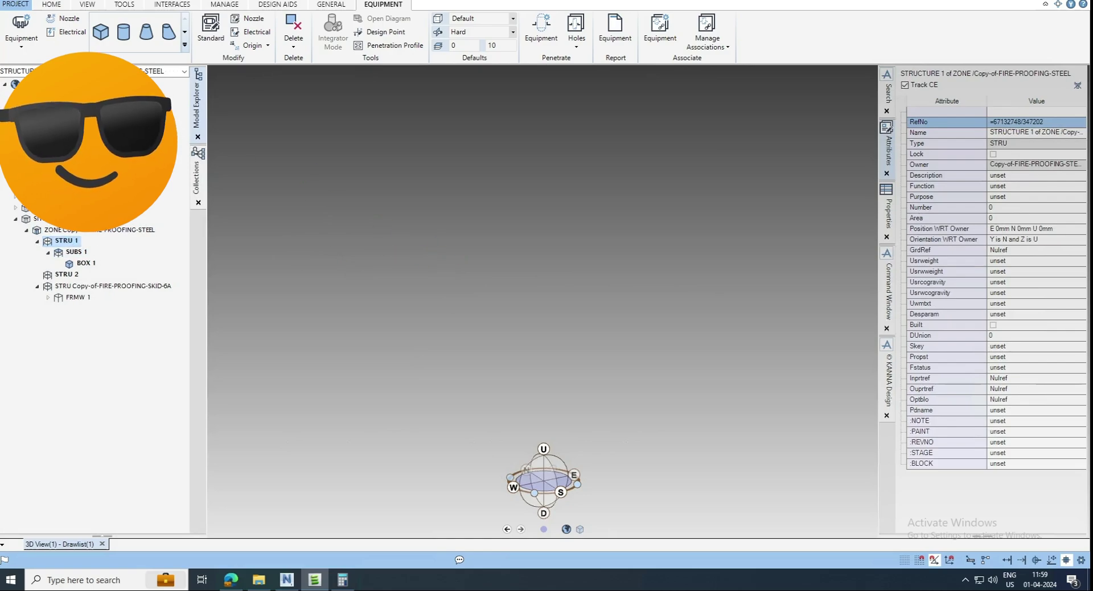
{"action": "left_click", "coordinate": [86, 263]}
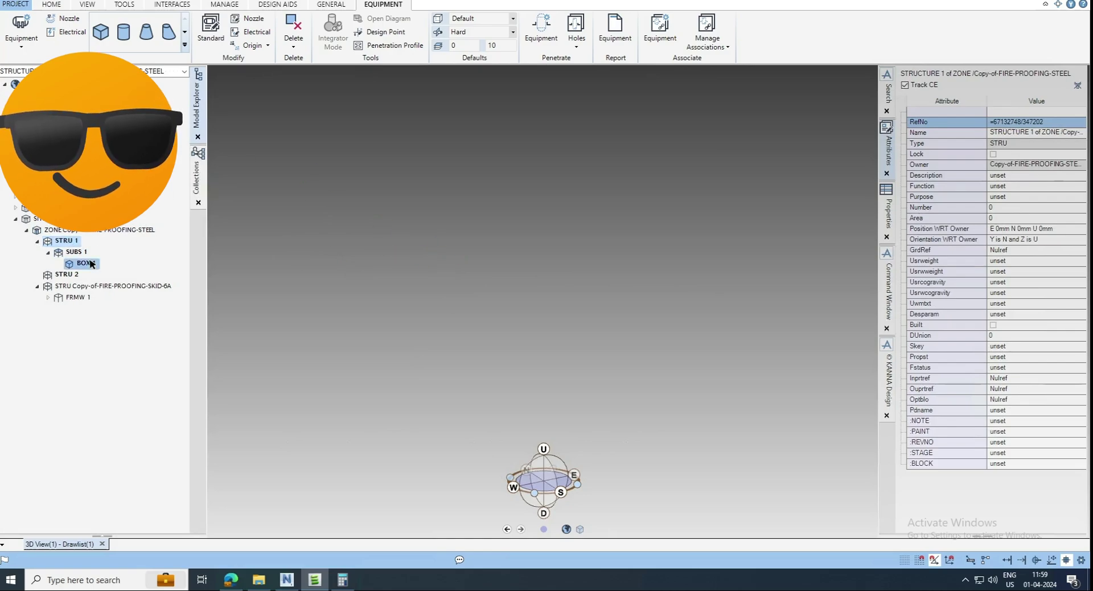
{"action": "left_click", "coordinate": [52, 5]}
{"action": "left_click", "coordinate": [87, 4]}
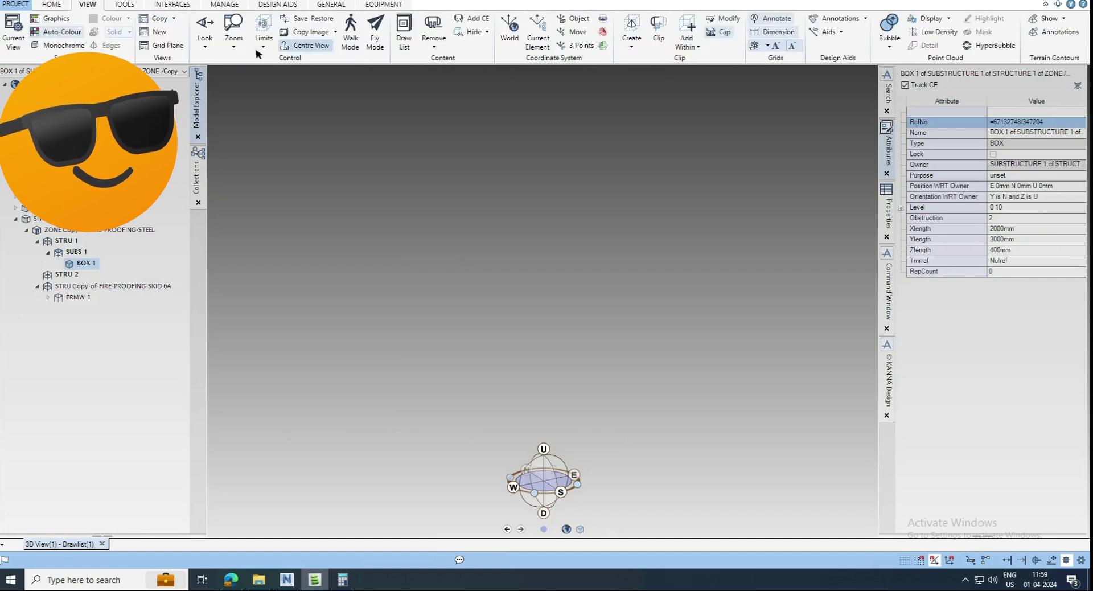
{"action": "left_click", "coordinate": [263, 35]}
{"action": "left_click", "coordinate": [273, 61]}
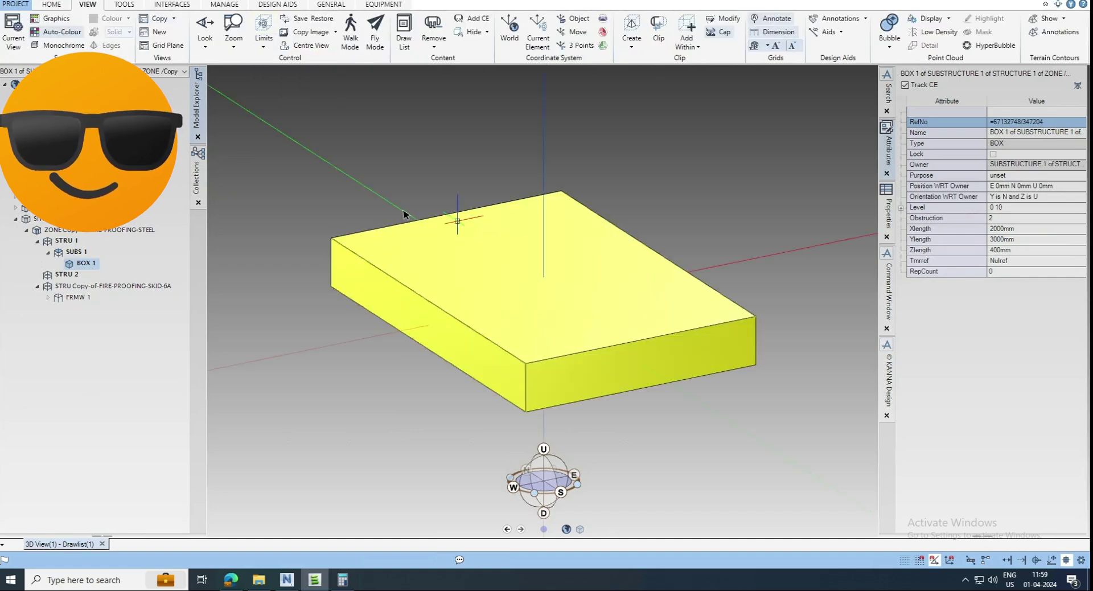
{"action": "scroll", "coordinate": [400, 224], "scroll_direction": "down", "scroll_amount": 3}
{"action": "middle_click_drag", "start_coordinate": [414, 225], "coordinate": [390, 278]}
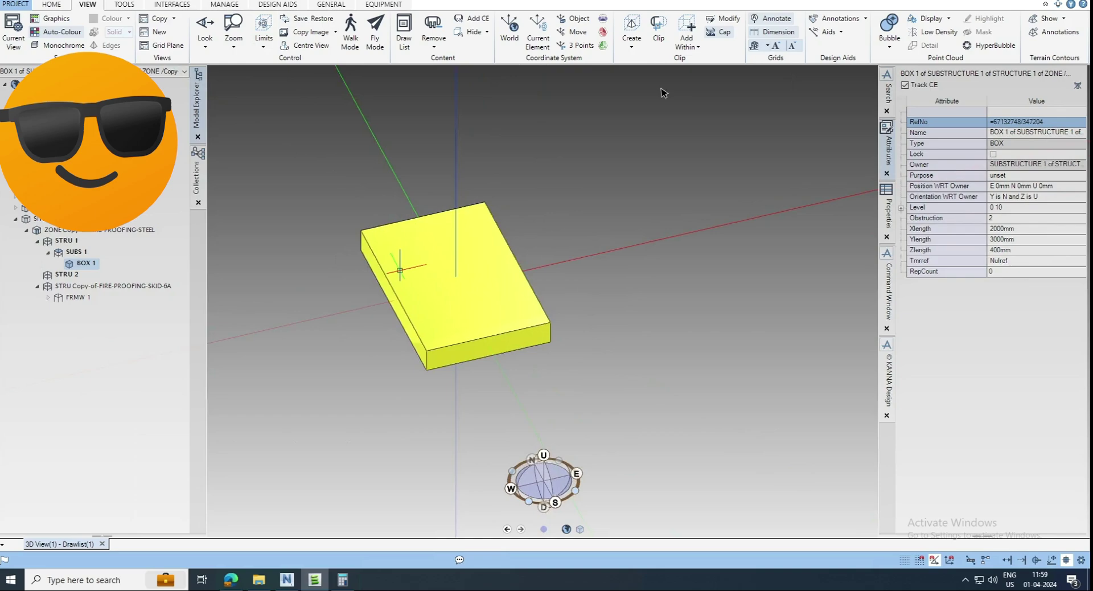
Step: Toggle clipping of the 3D view on and off and view the box from another angle
{"action": "left_click", "coordinate": [662, 46]}
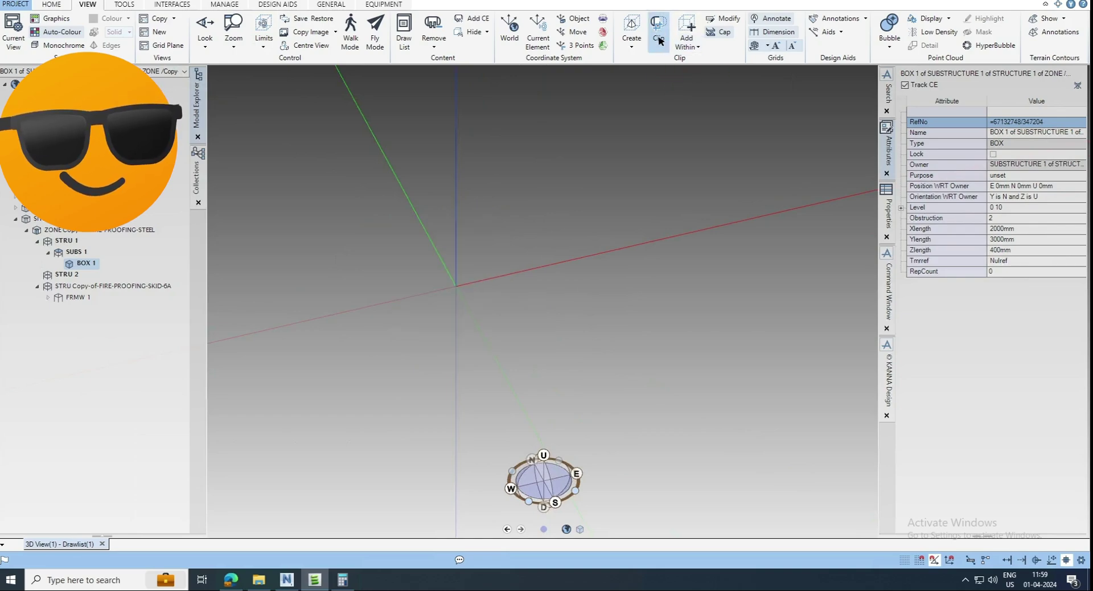
{"action": "left_click", "coordinate": [659, 40]}
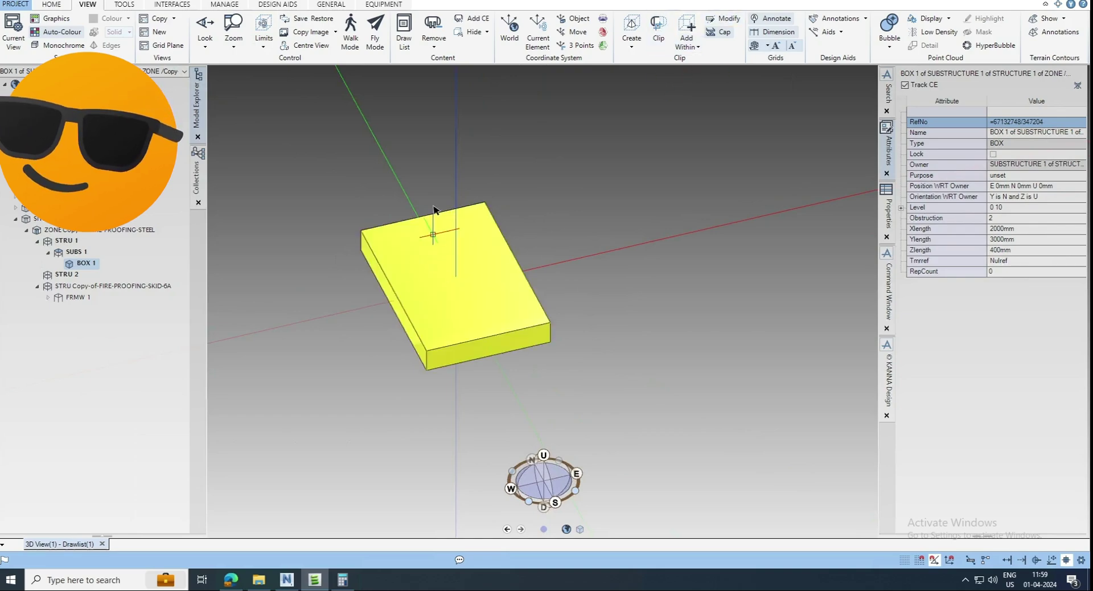
{"action": "left_click", "coordinate": [632, 44]}
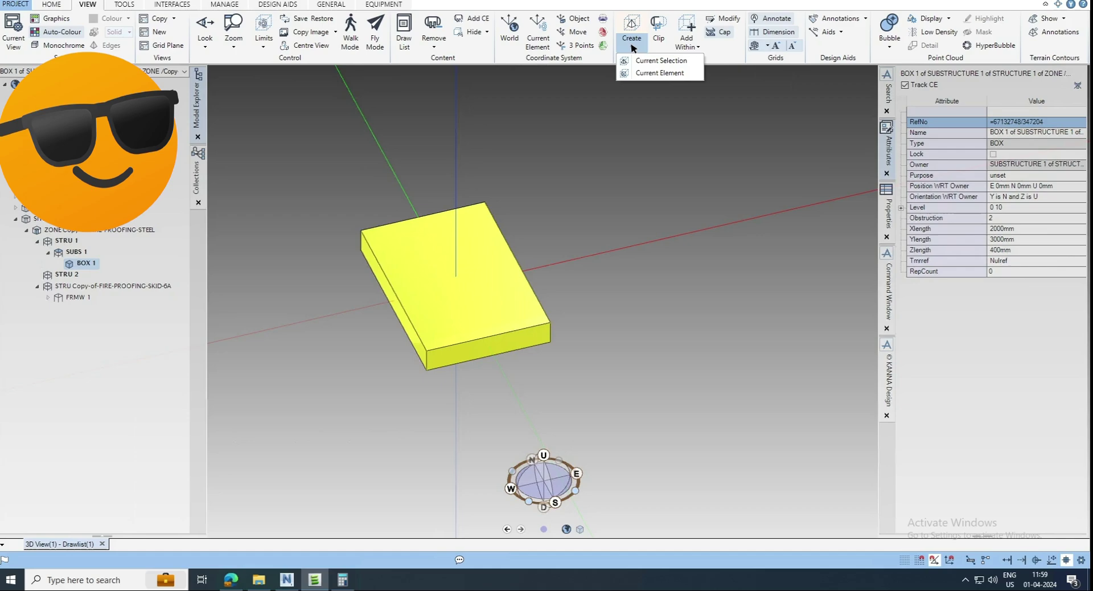
{"action": "left_click", "coordinate": [635, 66]}
{"action": "middle_click_drag", "start_coordinate": [481, 201], "coordinate": [516, 160]}
{"action": "middle_click_drag", "start_coordinate": [461, 277], "coordinate": [514, 280]}
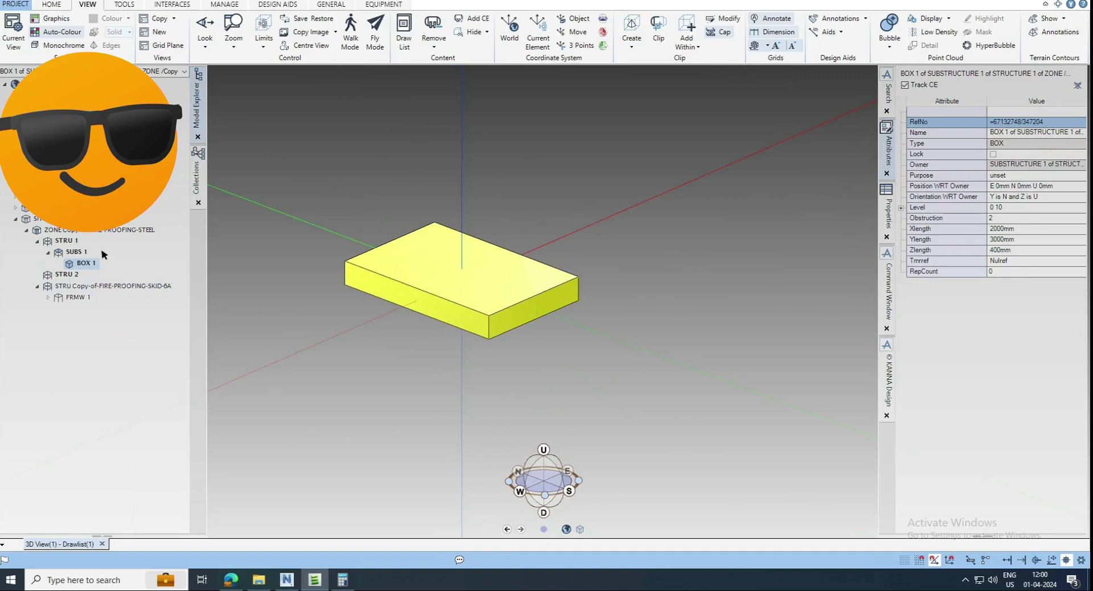
Step: Try to create a second box in SUBS 1 with Xlength 450 mm, Ylength 450 mm and Zlength 1250 mm
{"action": "left_click", "coordinate": [76, 252]}
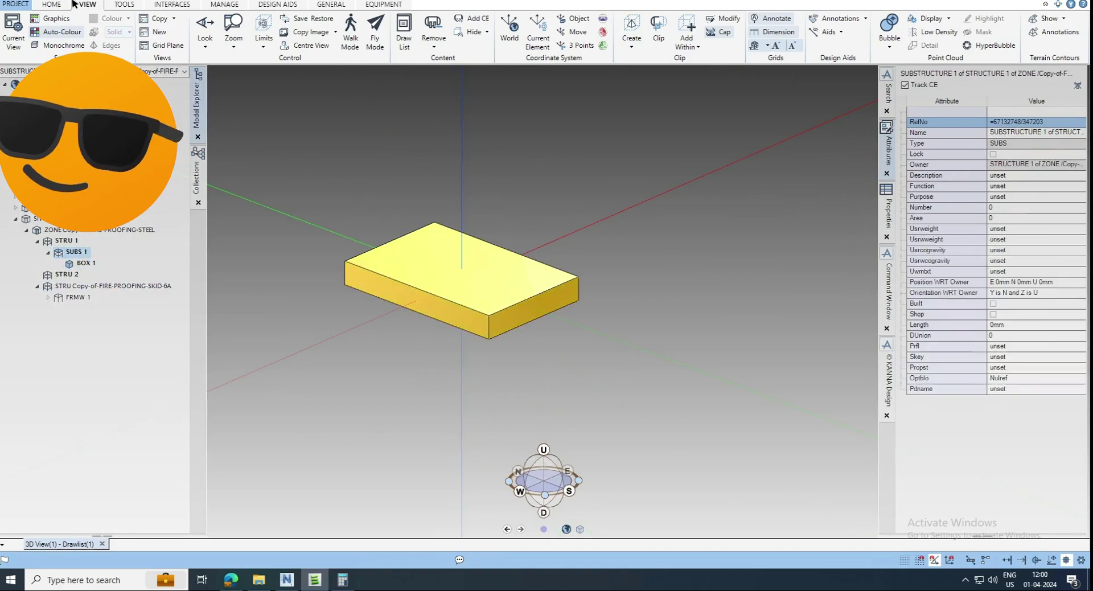
{"action": "left_click", "coordinate": [60, 6]}
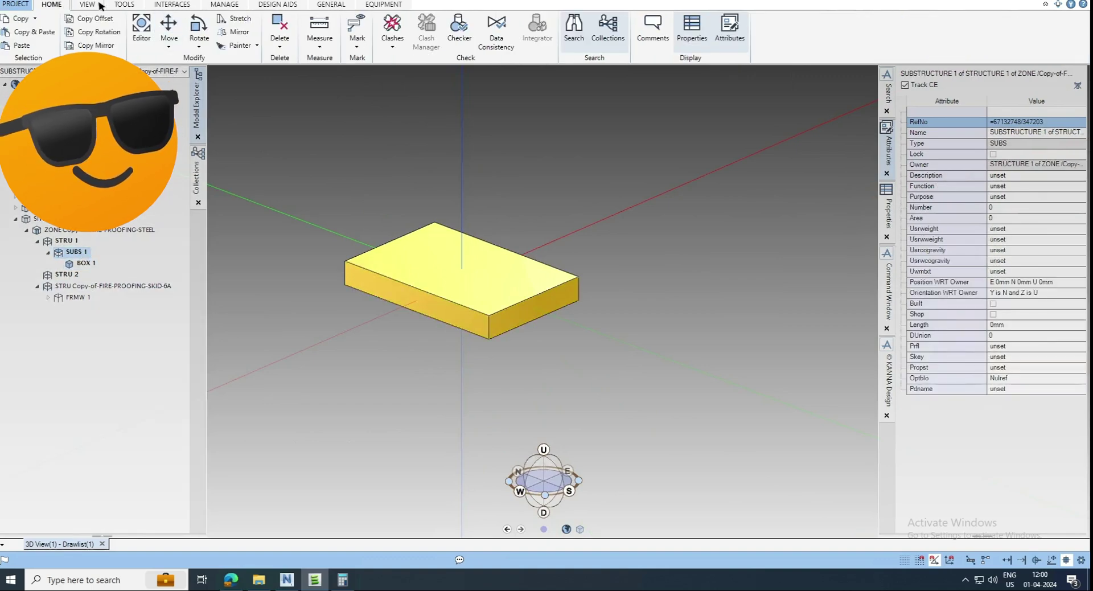
{"action": "left_click", "coordinate": [125, 5]}
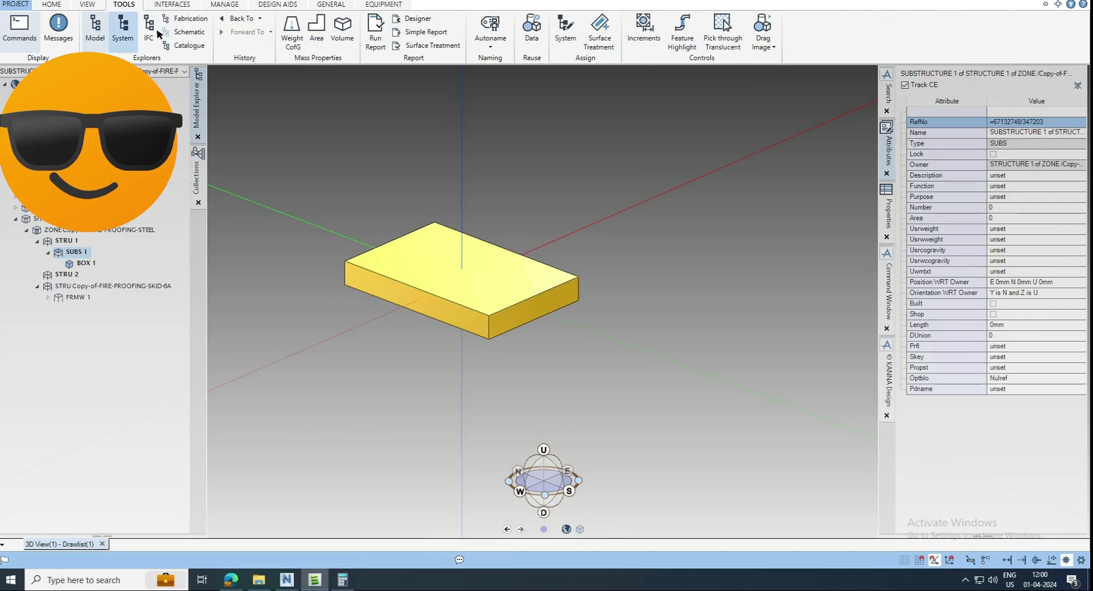
{"action": "left_click", "coordinate": [330, 4]}
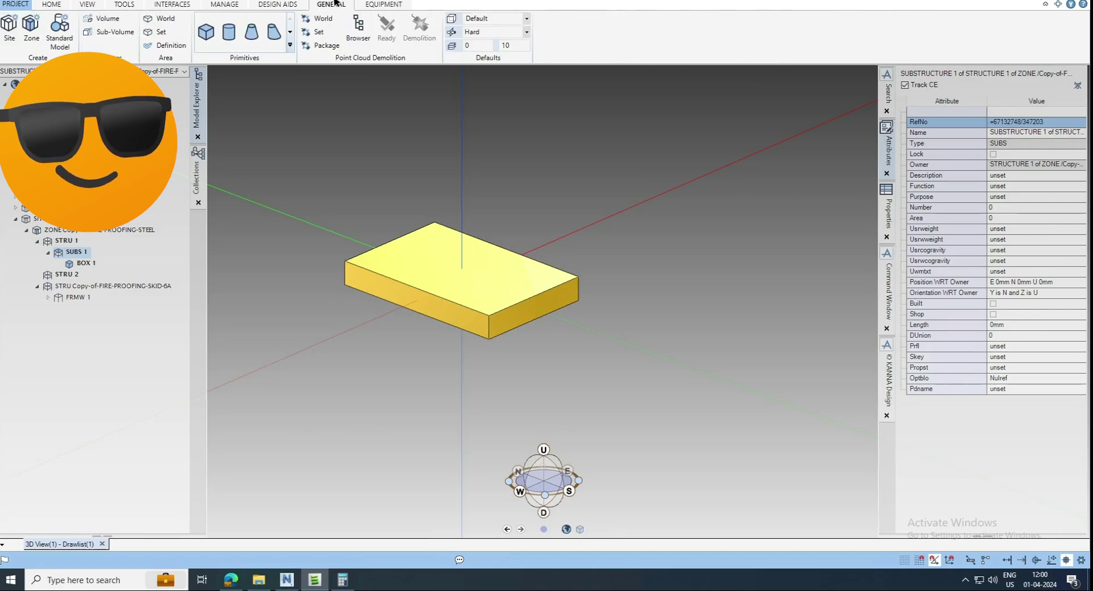
{"action": "left_click", "coordinate": [205, 32]}
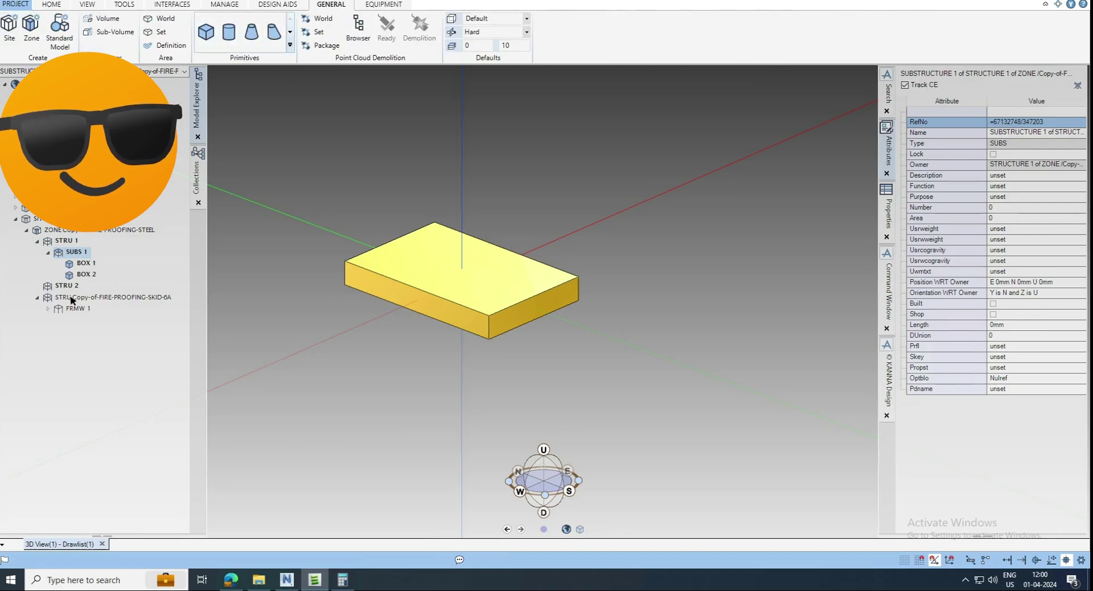
{"action": "left_click", "coordinate": [87, 274]}
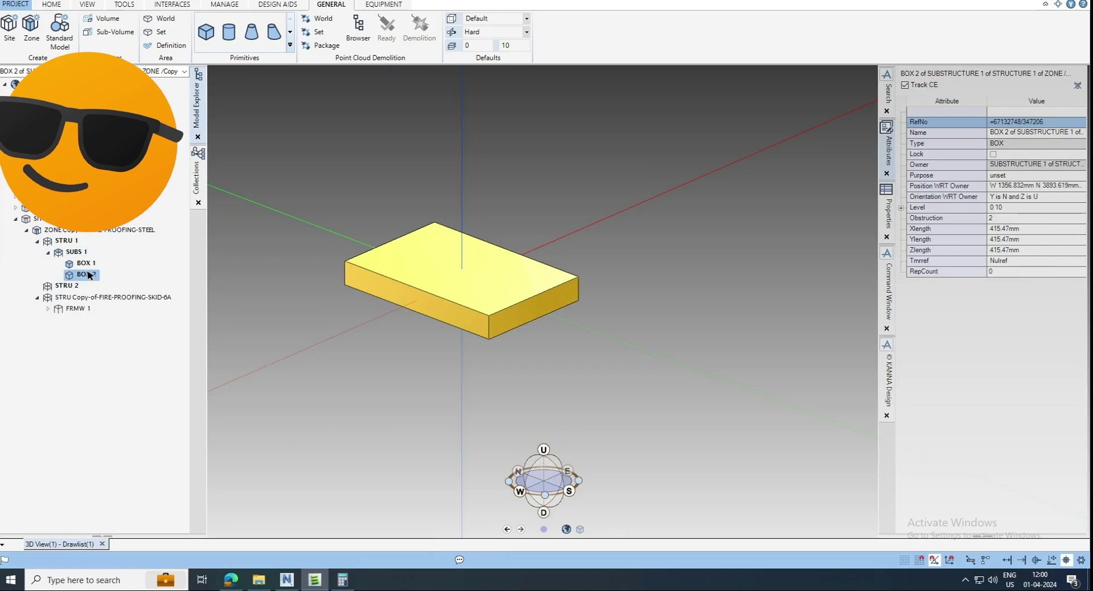
{"action": "left_click", "coordinate": [1017, 229]}
{"action": "left_click", "coordinate": [1017, 229]}
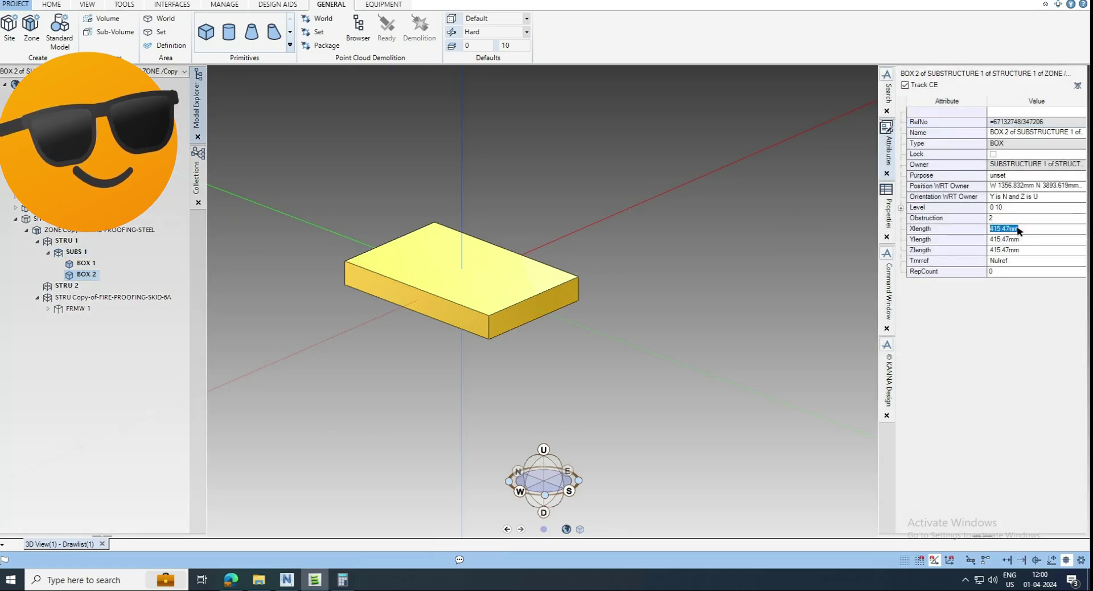
{"action": "type", "text": "450"}
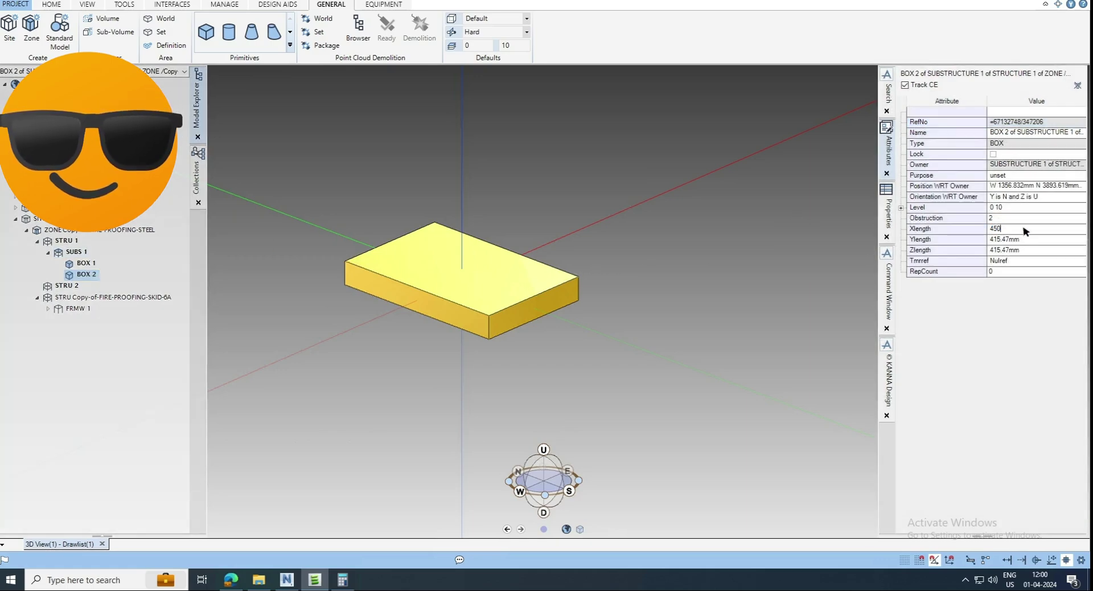
{"action": "key", "text": "Return"}
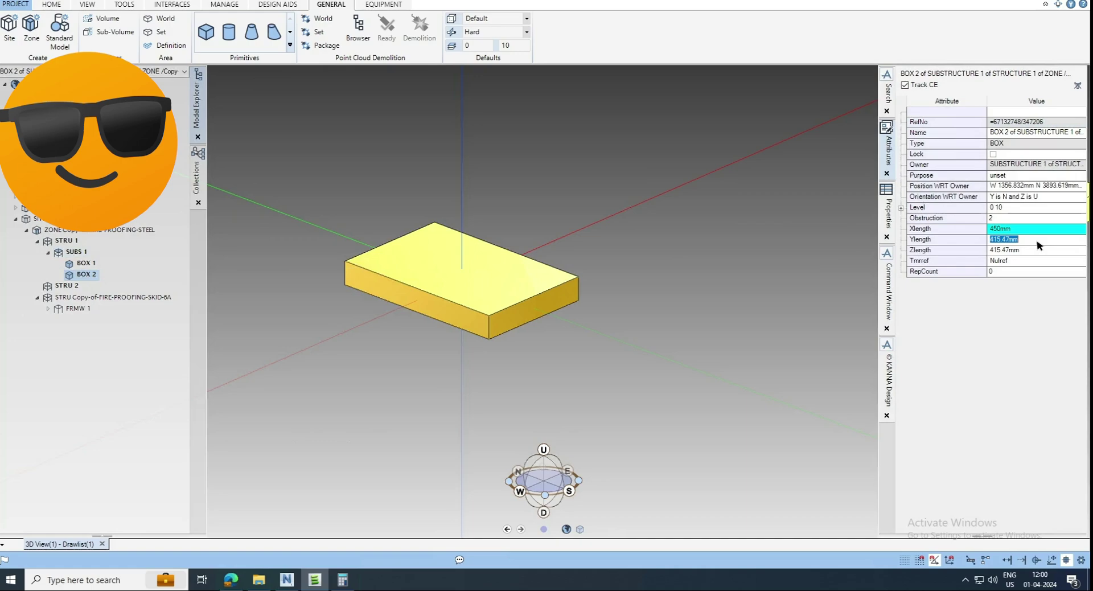
{"action": "type", "text": "450"}
{"action": "key", "text": "Return"}
{"action": "type", "text": "1250"}
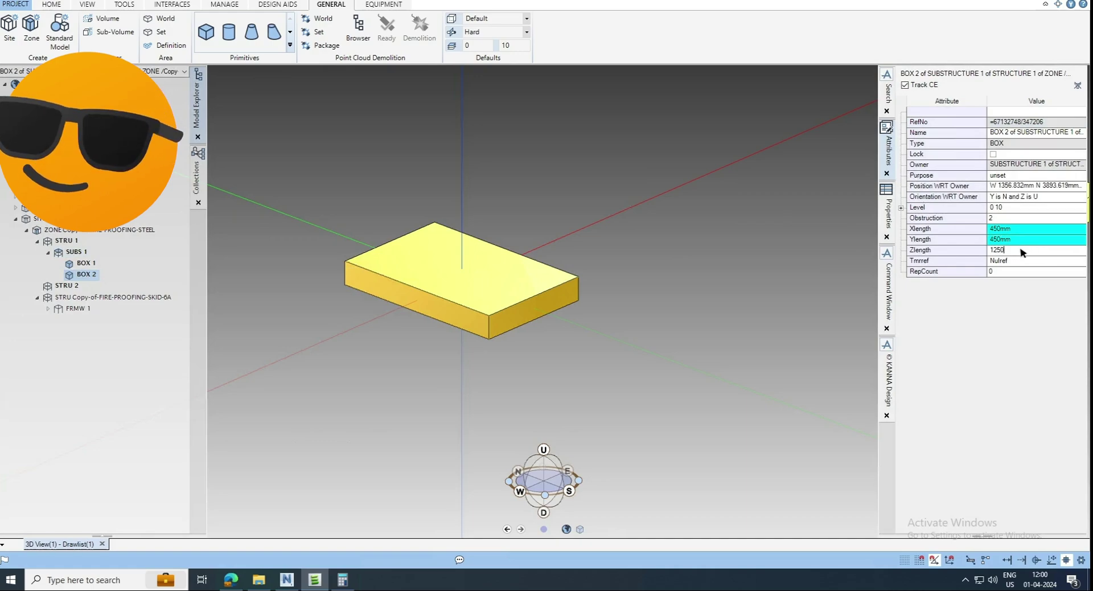
{"action": "key", "text": "Return"}
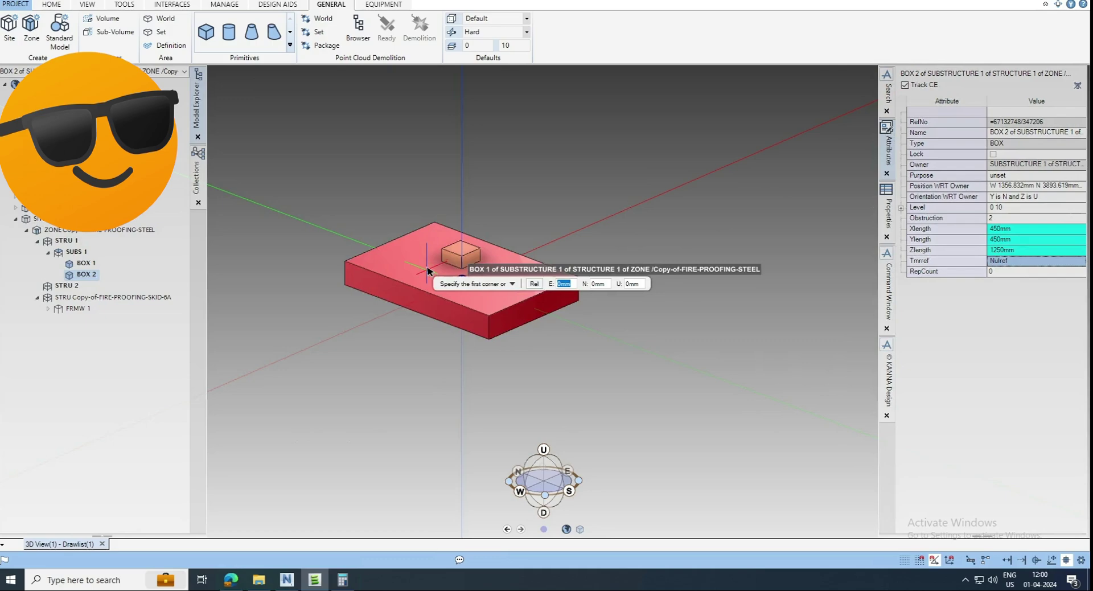
{"action": "left_click", "coordinate": [461, 268]}
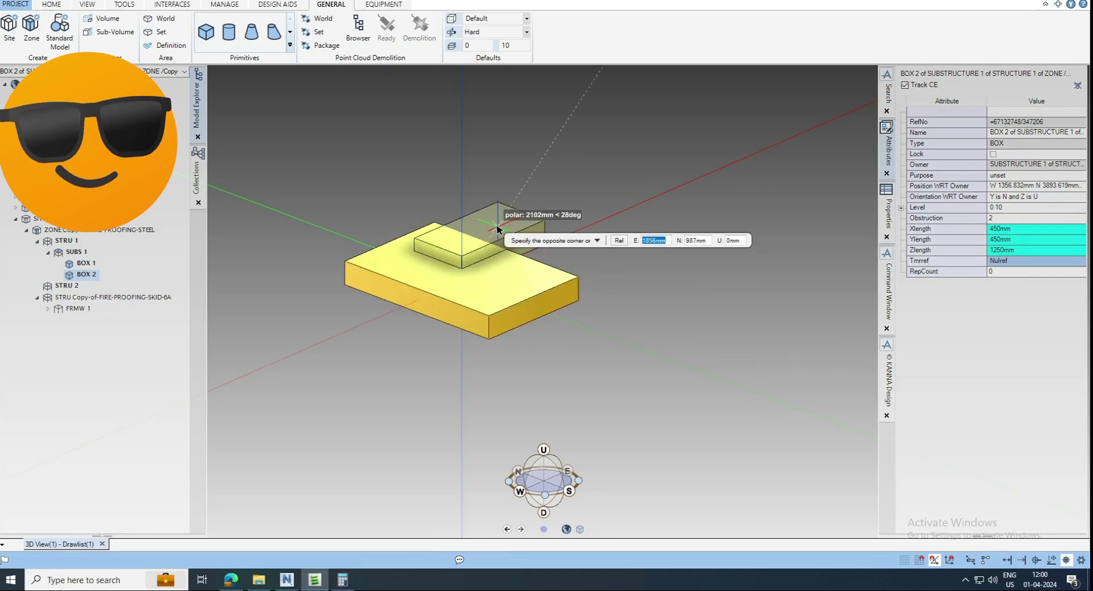
{"action": "key", "text": "Escape"}
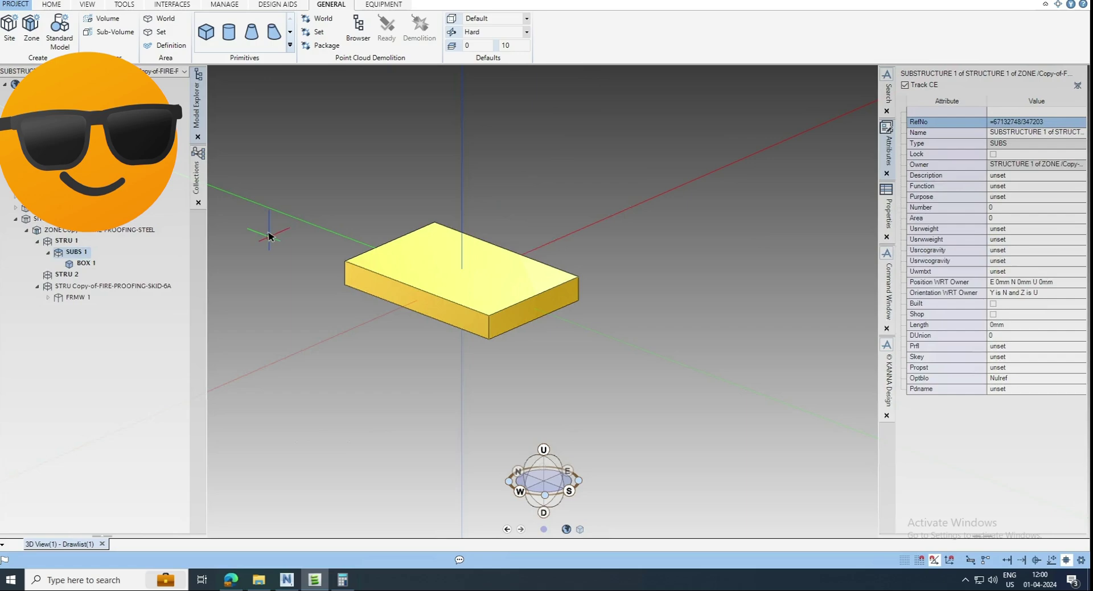
{"action": "left_click", "coordinate": [77, 253]}
{"action": "left_click", "coordinate": [208, 33]}
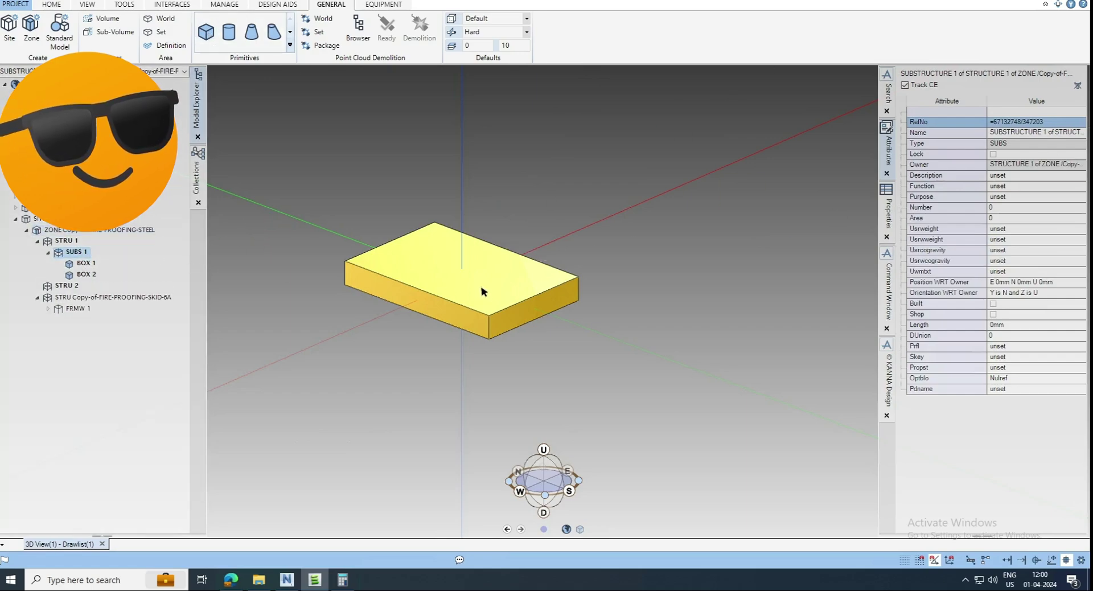
{"action": "left_click", "coordinate": [459, 275]}
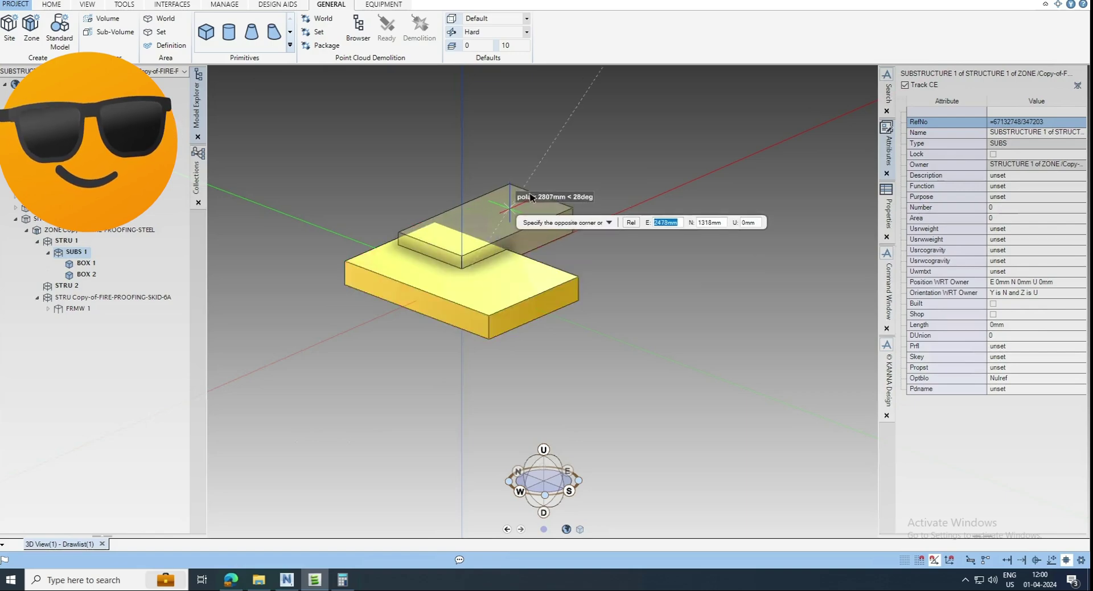
{"action": "left_click", "coordinate": [472, 225]}
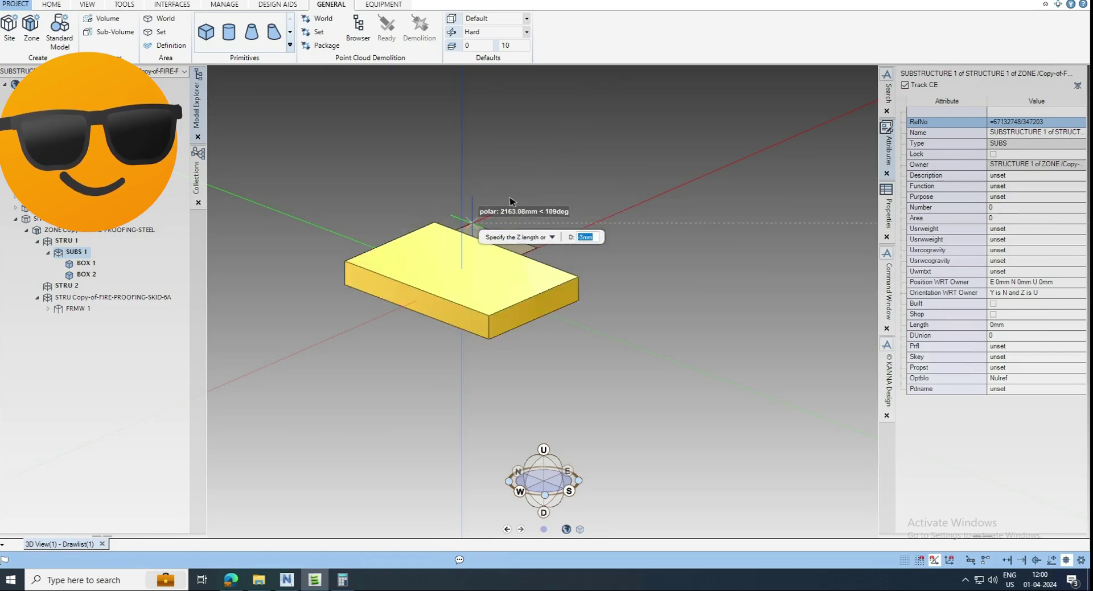
{"action": "key", "text": "Escape"}
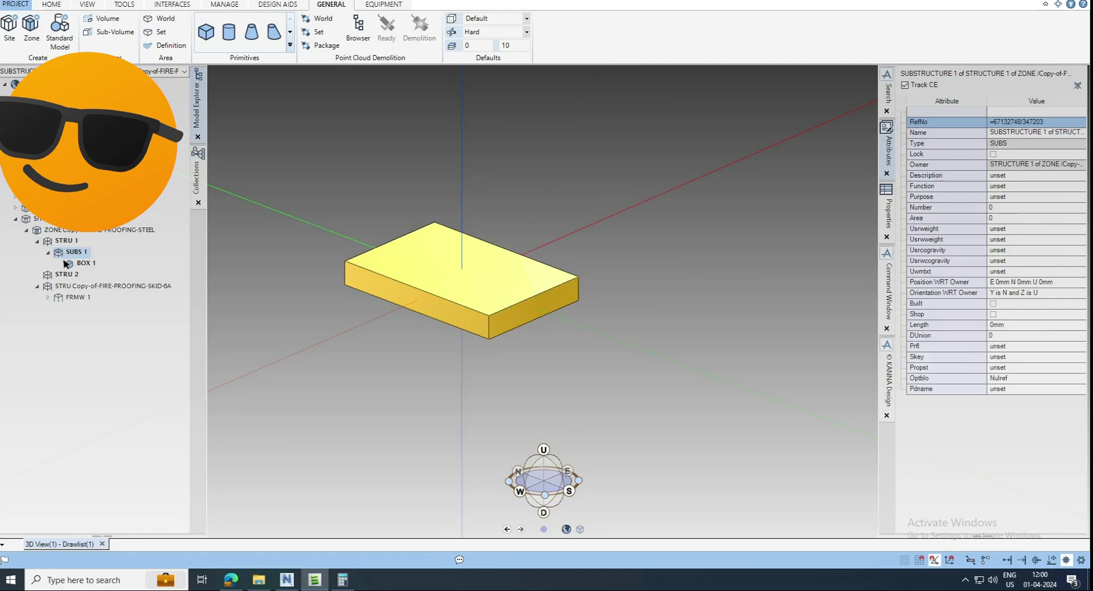
Step: Create a 450 x 450 x 1250 mm box primitive in SUBS 1, with its first corner at the centre of BOX 1
{"action": "left_click", "coordinate": [211, 40]}
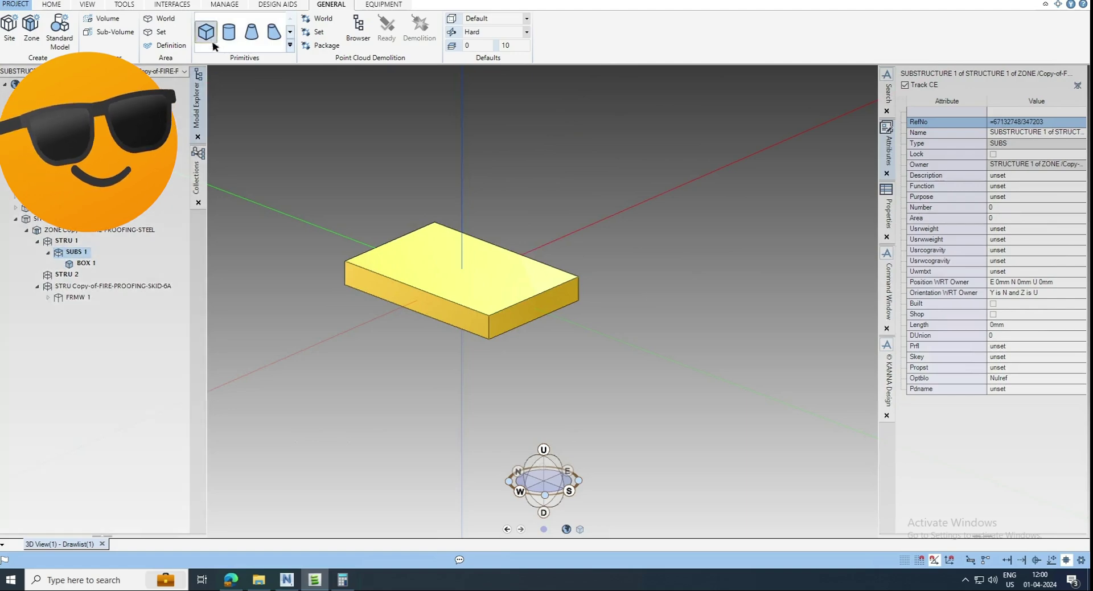
{"action": "left_click", "coordinate": [476, 275]}
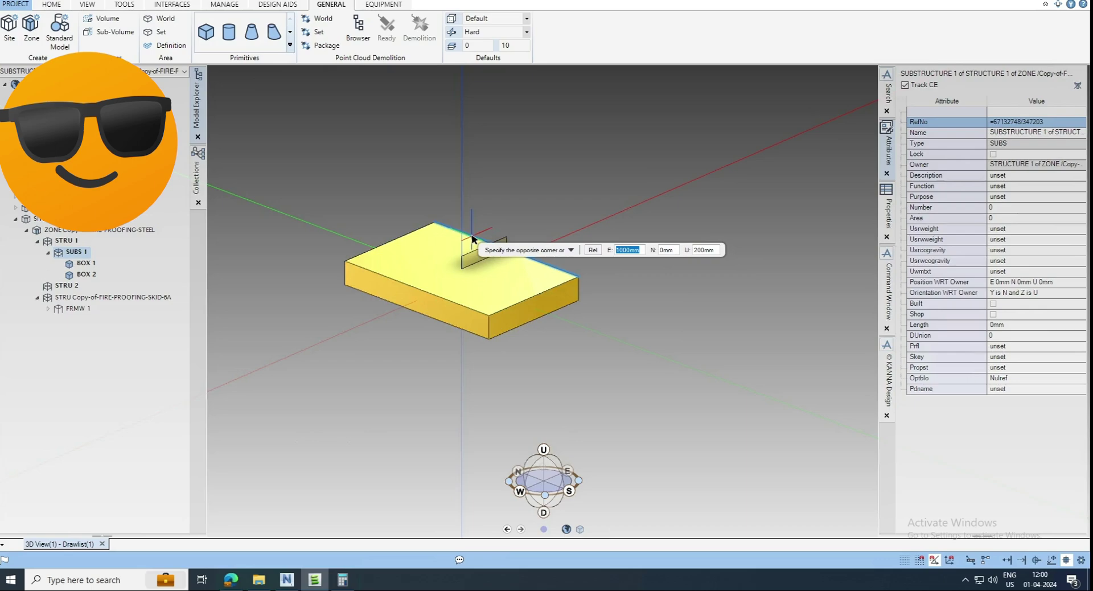
{"action": "type", "text": "450"}
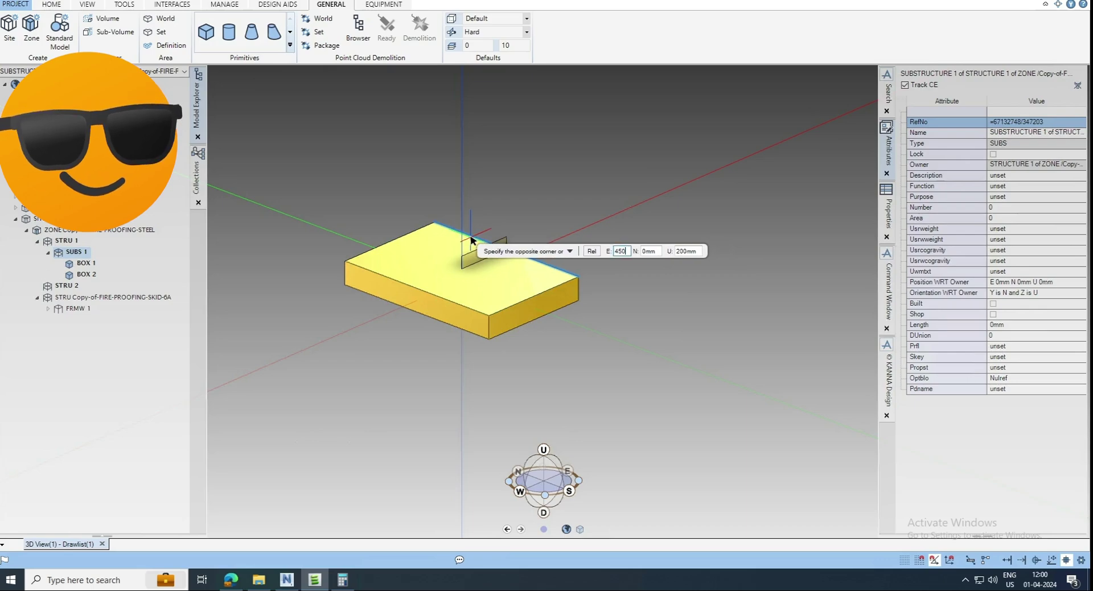
{"action": "key", "text": "Tab"}
{"action": "type", "text": "450"}
{"action": "key", "text": "Tab"}
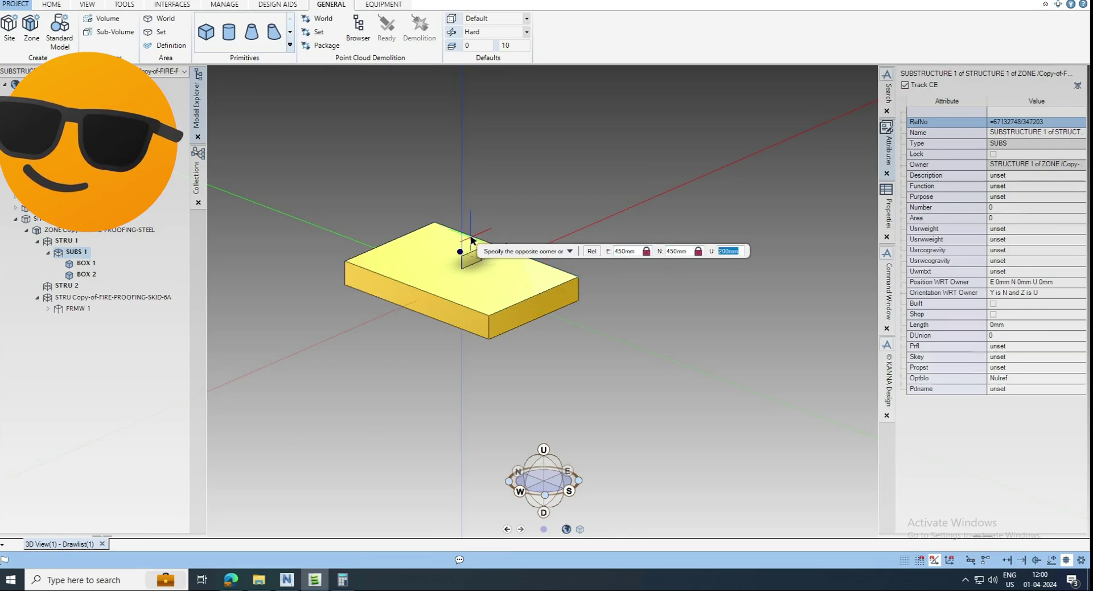
{"action": "type", "text": "1250"}
{"action": "key", "text": "Return"}
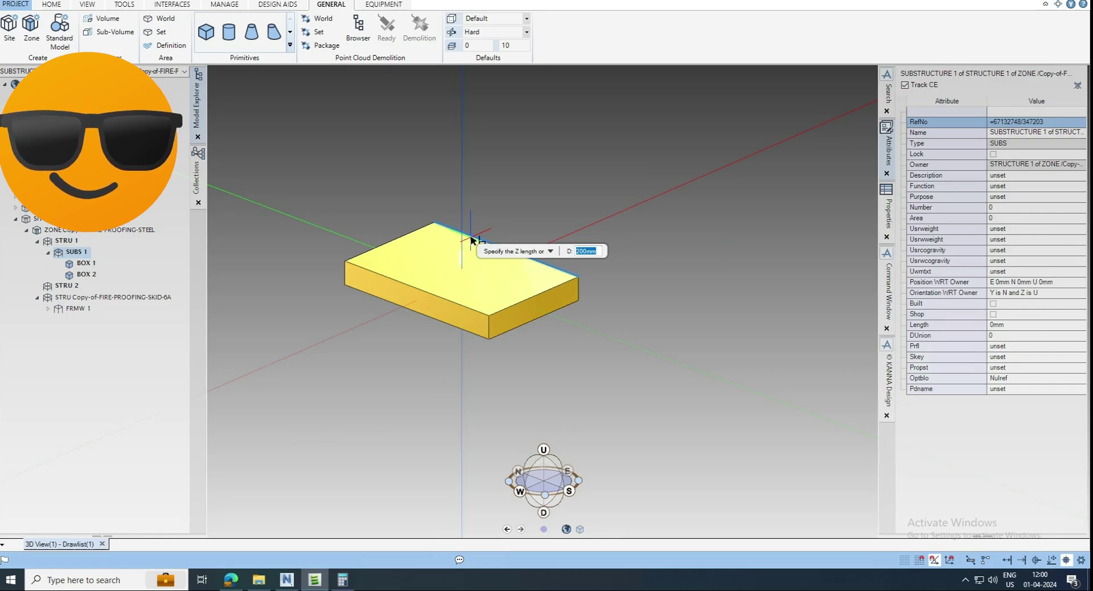
{"action": "type", "text": "1250"}
{"action": "key", "text": "Return"}
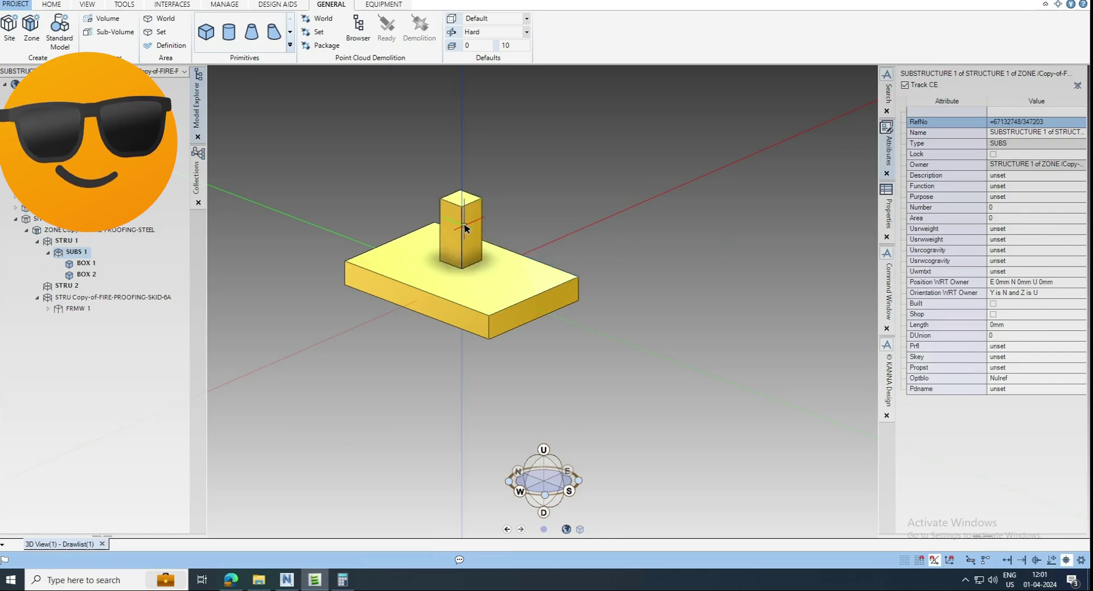
Step: Reposition BOX 2 explicitly to East 0 mm and North 0 mm with a picked point, keeping its Up coordinate locked
{"action": "middle_click_drag", "start_coordinate": [442, 246], "coordinate": [442, 292]}
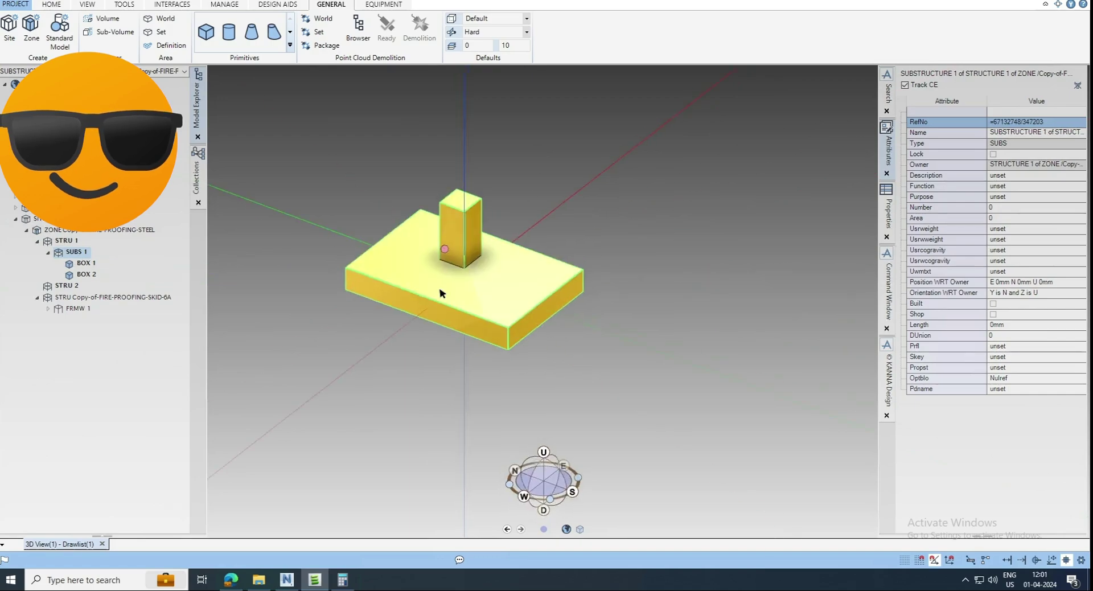
{"action": "left_click", "coordinate": [74, 264]}
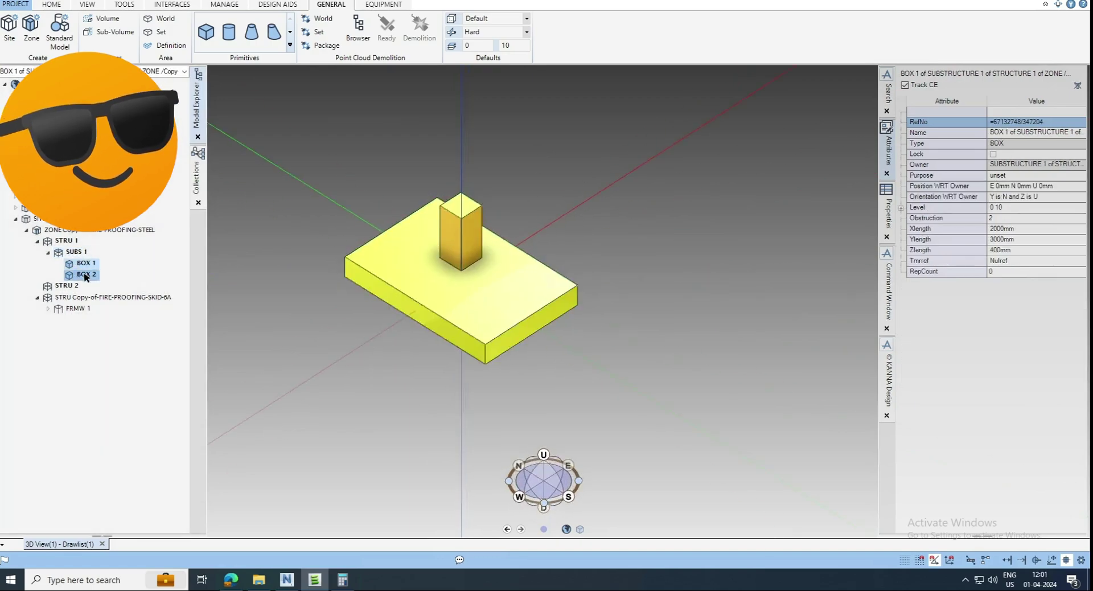
{"action": "left_click", "coordinate": [85, 275]}
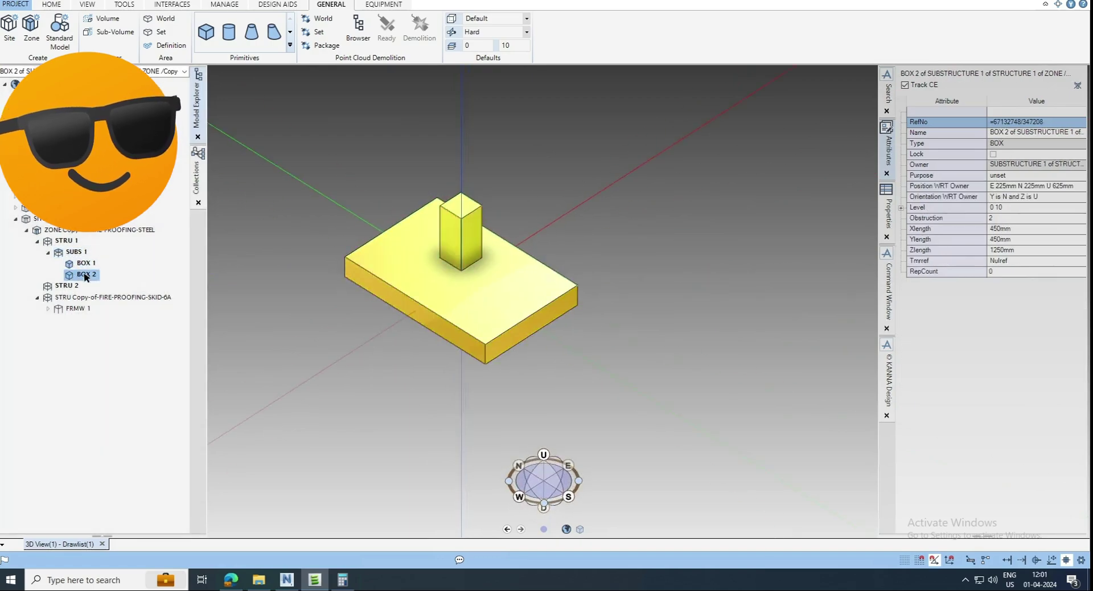
{"action": "left_click", "coordinate": [51, 5]}
{"action": "left_click", "coordinate": [169, 47]}
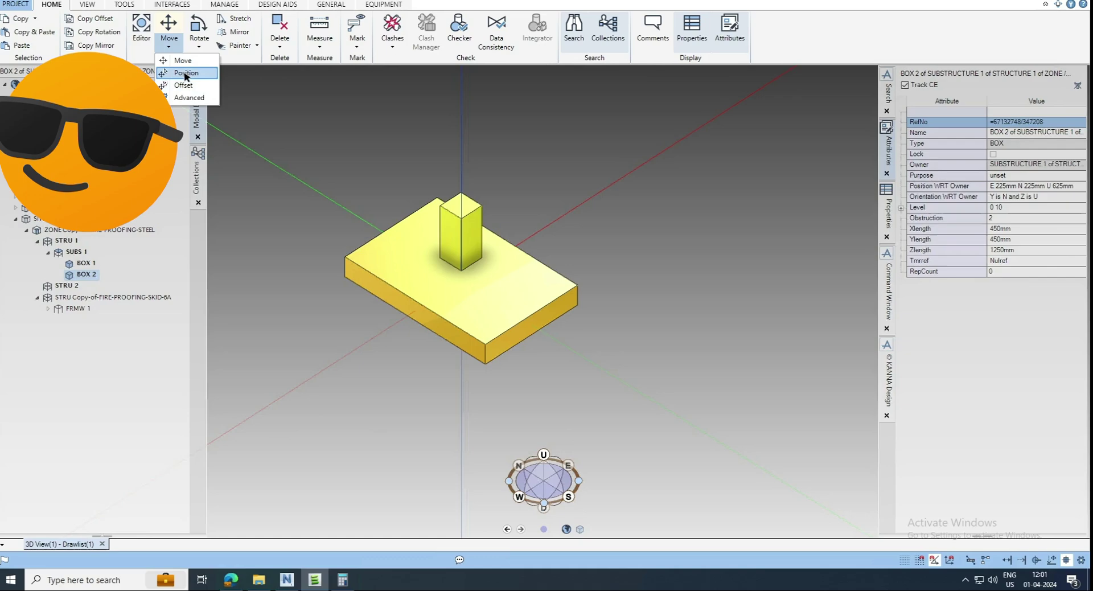
{"action": "left_click", "coordinate": [185, 73]}
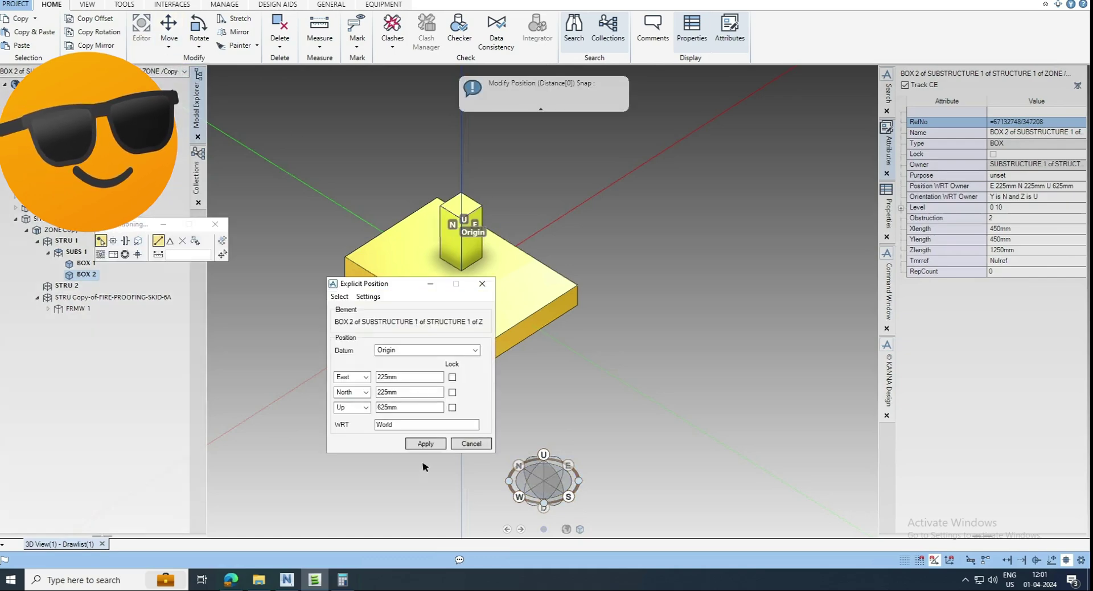
{"action": "left_click", "coordinate": [452, 407]}
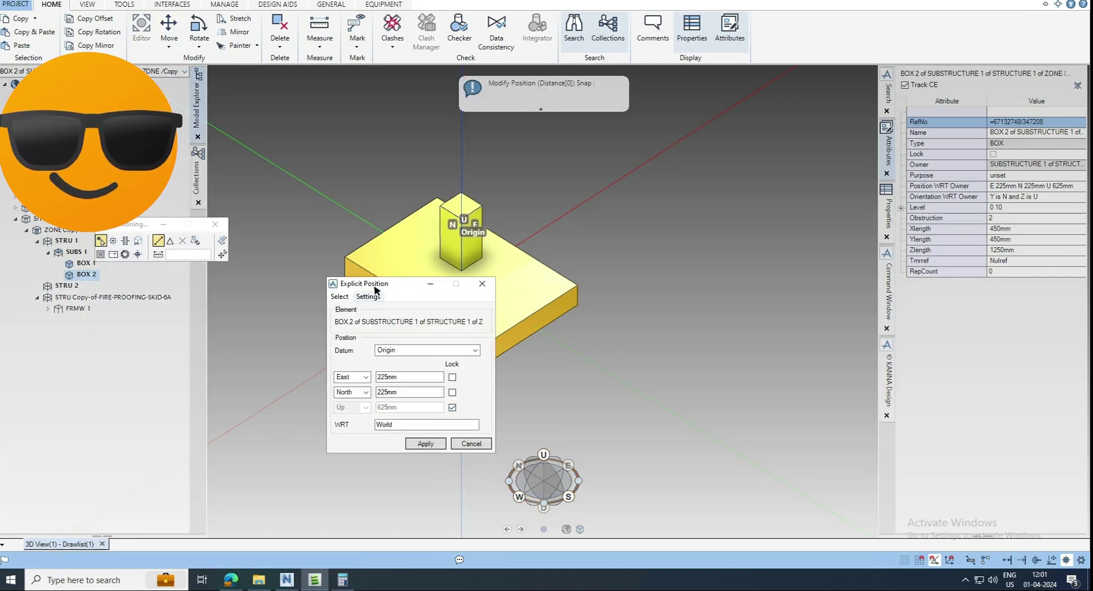
{"action": "left_click_drag", "start_coordinate": [375, 284], "coordinate": [629, 297]}
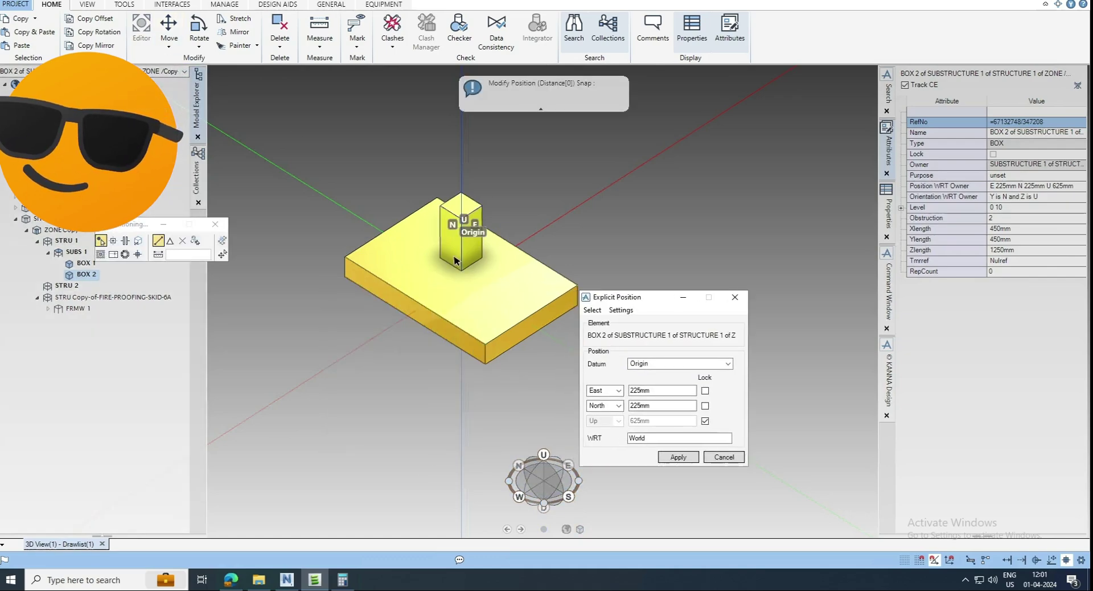
{"action": "left_click", "coordinate": [138, 241]}
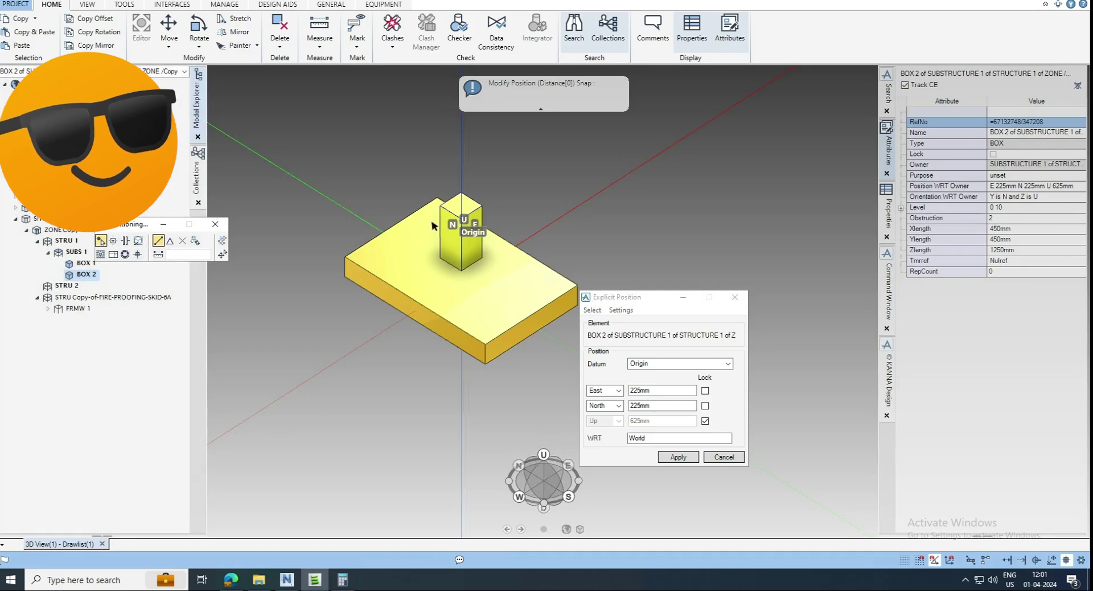
{"action": "left_click", "coordinate": [461, 270]}
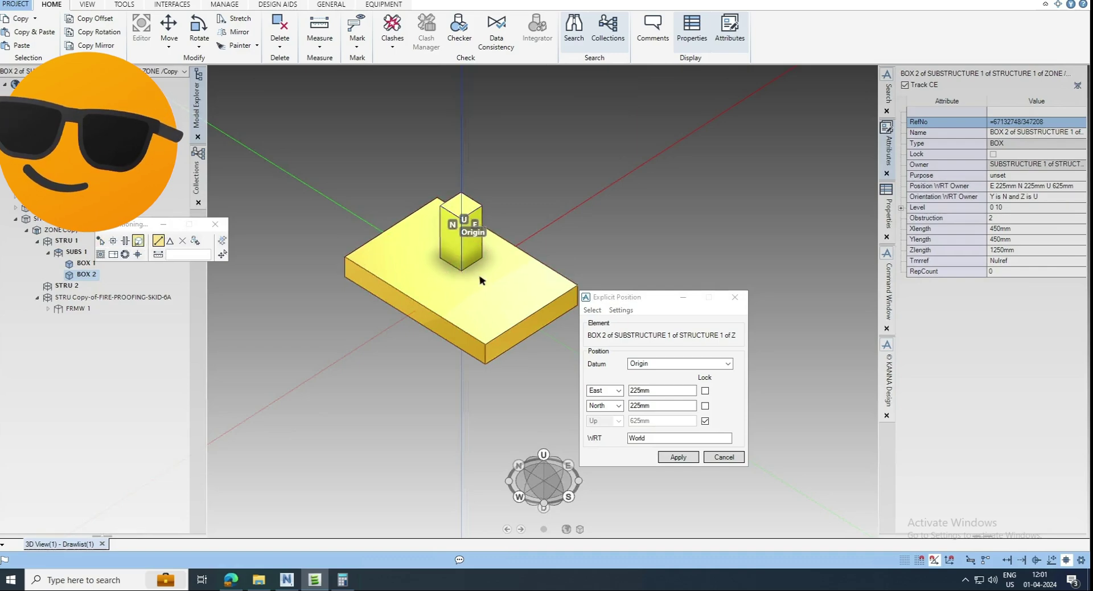
{"action": "left_click", "coordinate": [677, 457]}
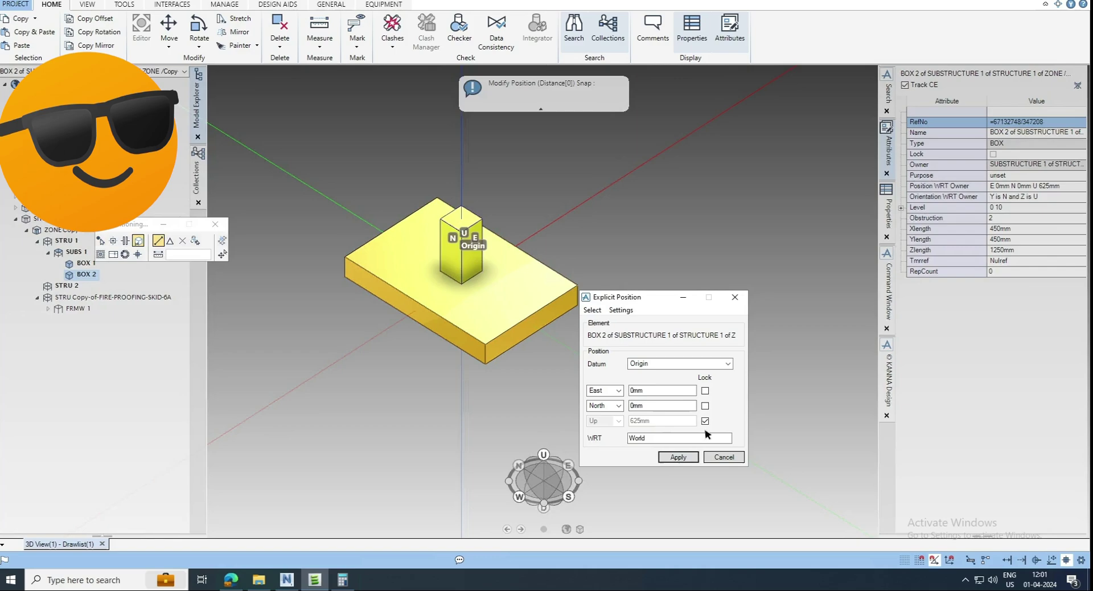
Step: Reposition BOX 2 explicitly to Up 200 mm using a picked point, with its East and North coordinates locked
{"action": "left_click", "coordinate": [704, 421]}
{"action": "left_click_drag", "start_coordinate": [663, 423], "coordinate": [622, 430]}
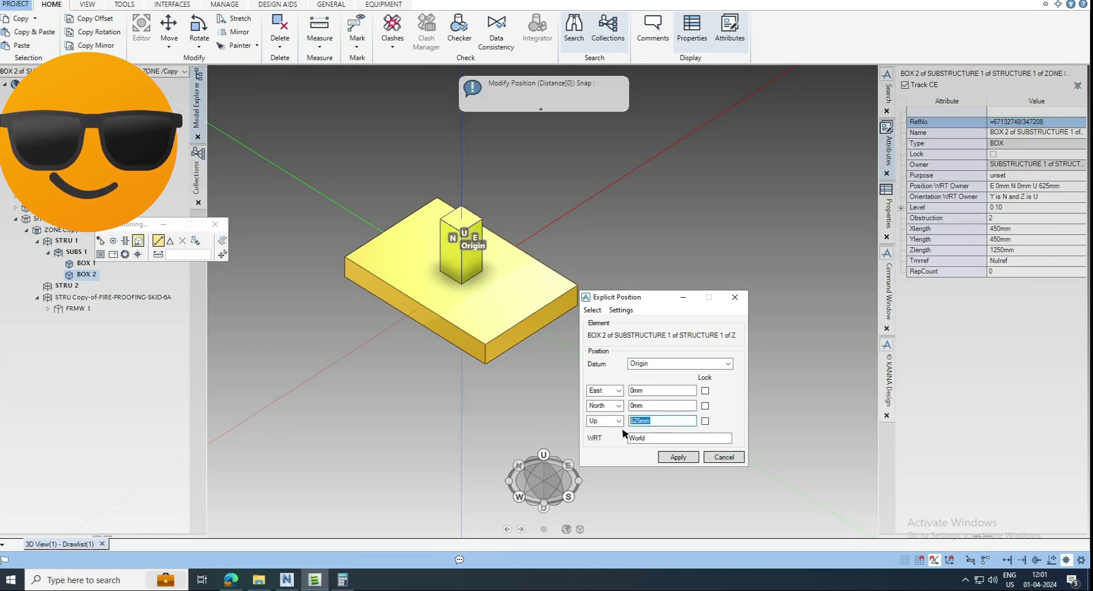
{"action": "left_click", "coordinate": [705, 391]}
{"action": "left_click", "coordinate": [705, 406]}
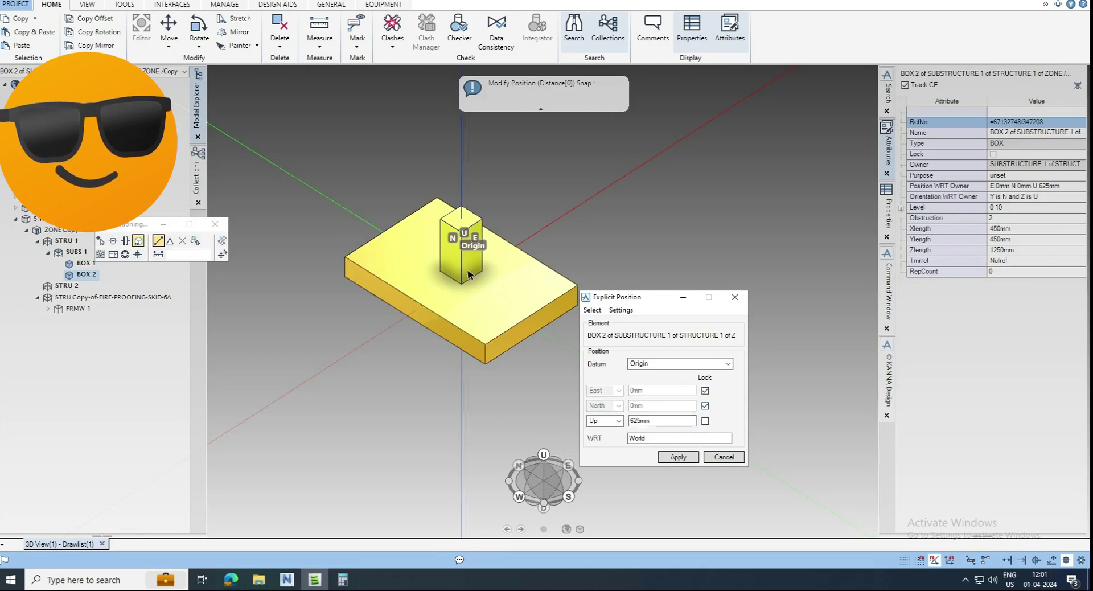
{"action": "left_click", "coordinate": [462, 284]}
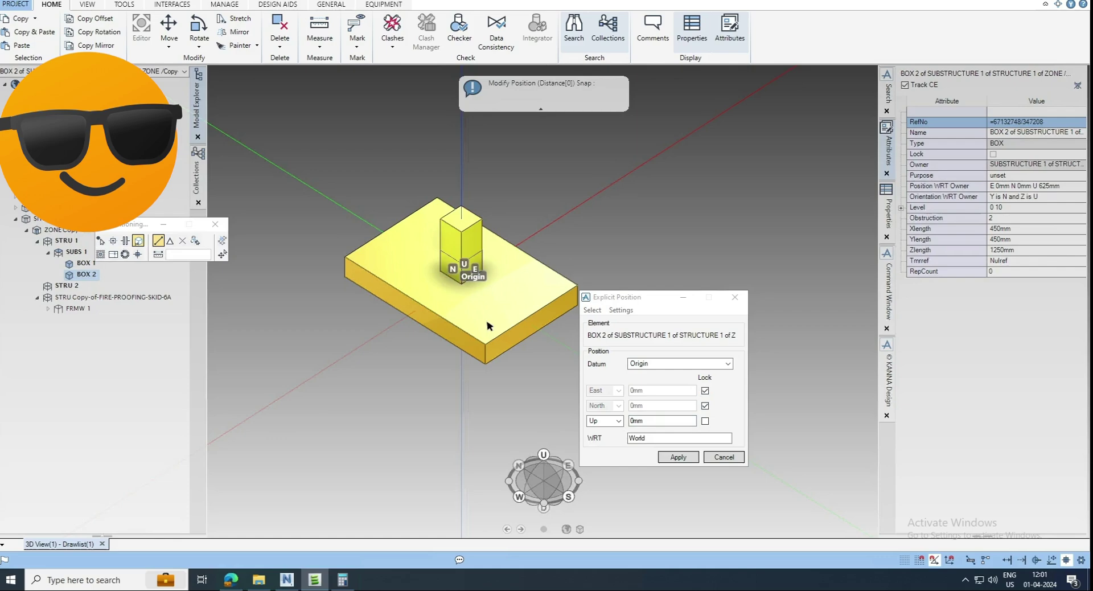
{"action": "left_click", "coordinate": [462, 291]}
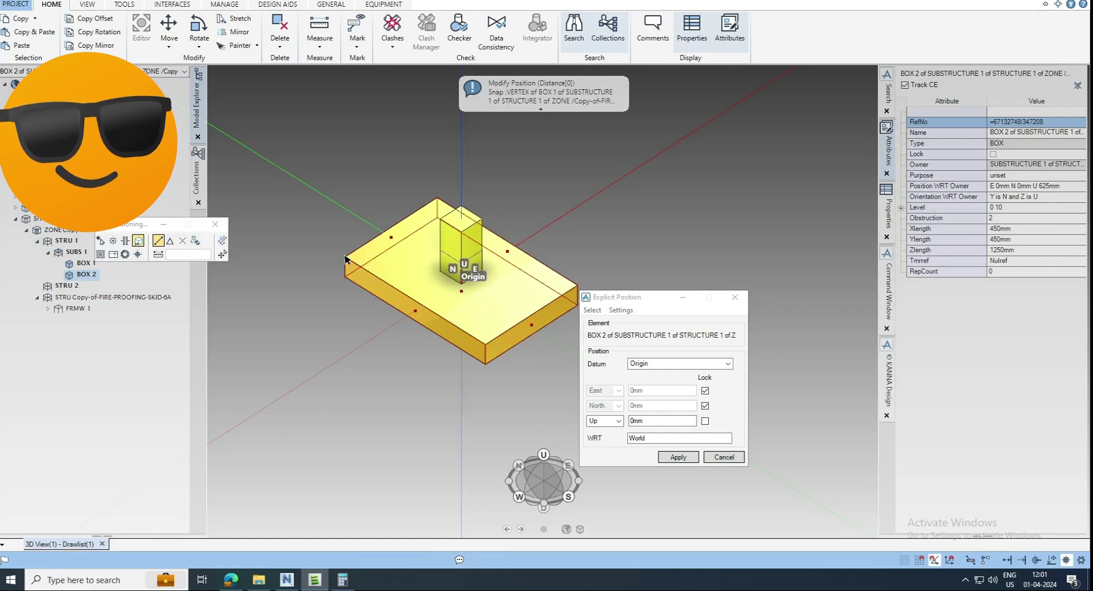
{"action": "left_click", "coordinate": [674, 457]}
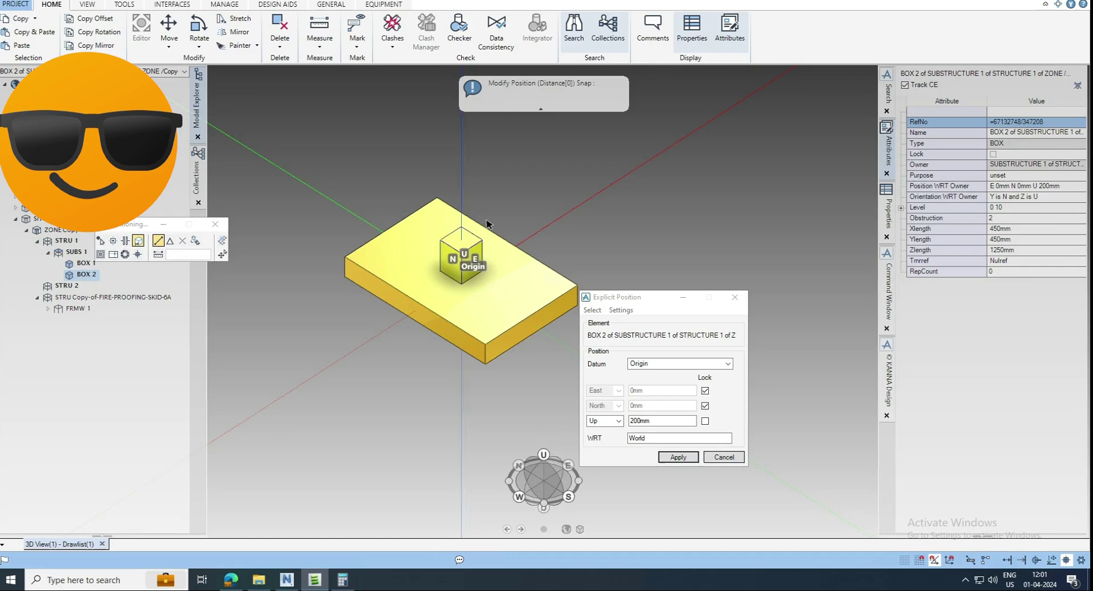
{"action": "middle_click_drag", "start_coordinate": [486, 224], "coordinate": [509, 388]}
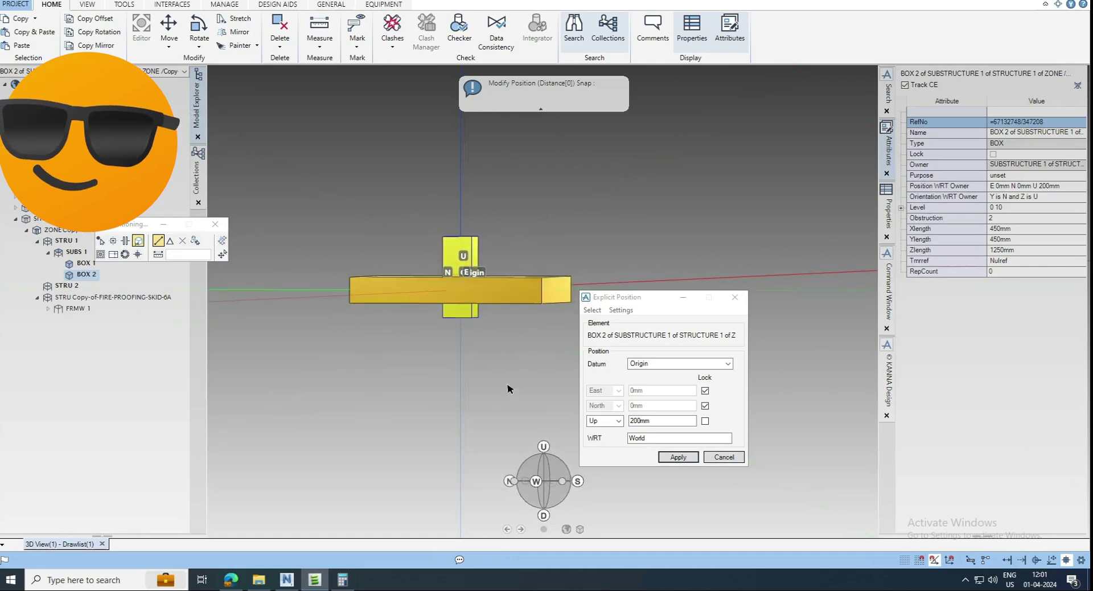
{"action": "left_click", "coordinate": [464, 320]}
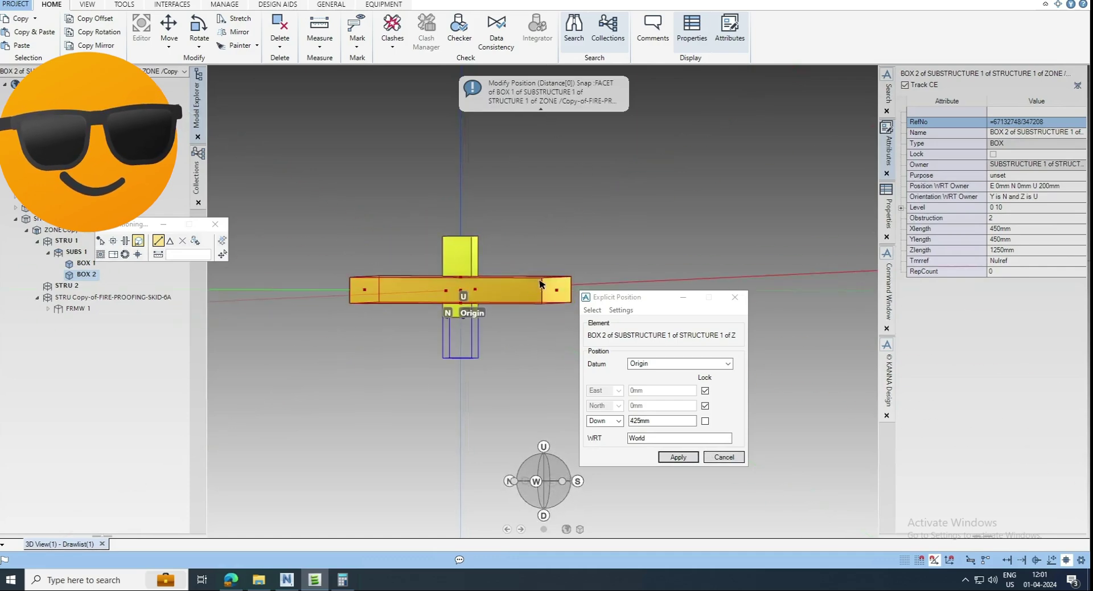
{"action": "left_click", "coordinate": [676, 457]}
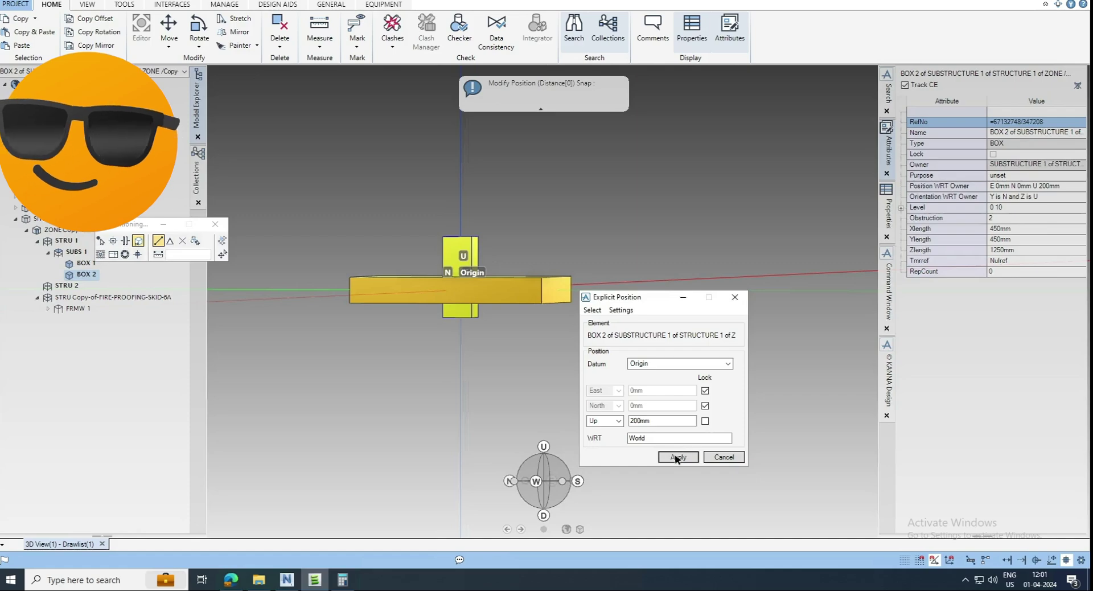
{"action": "left_click", "coordinate": [719, 458]}
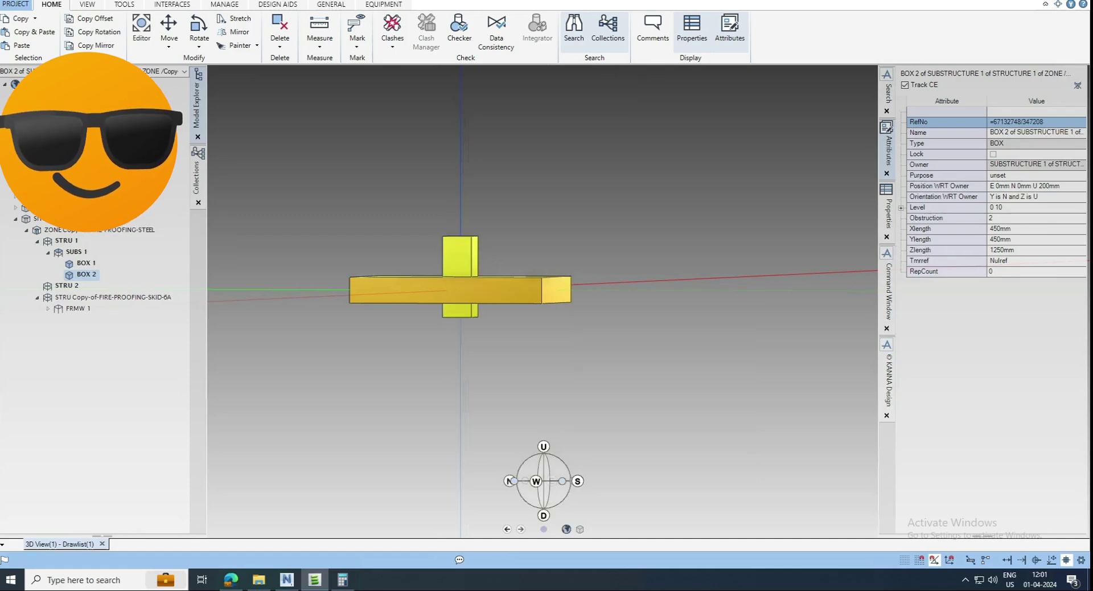
Step: Move BOX 2 up by 625 mm from its bottom edge to BOX 1's top edge, locking the West and North offsets
{"action": "left_click", "coordinate": [168, 45]}
{"action": "left_click", "coordinate": [177, 60]}
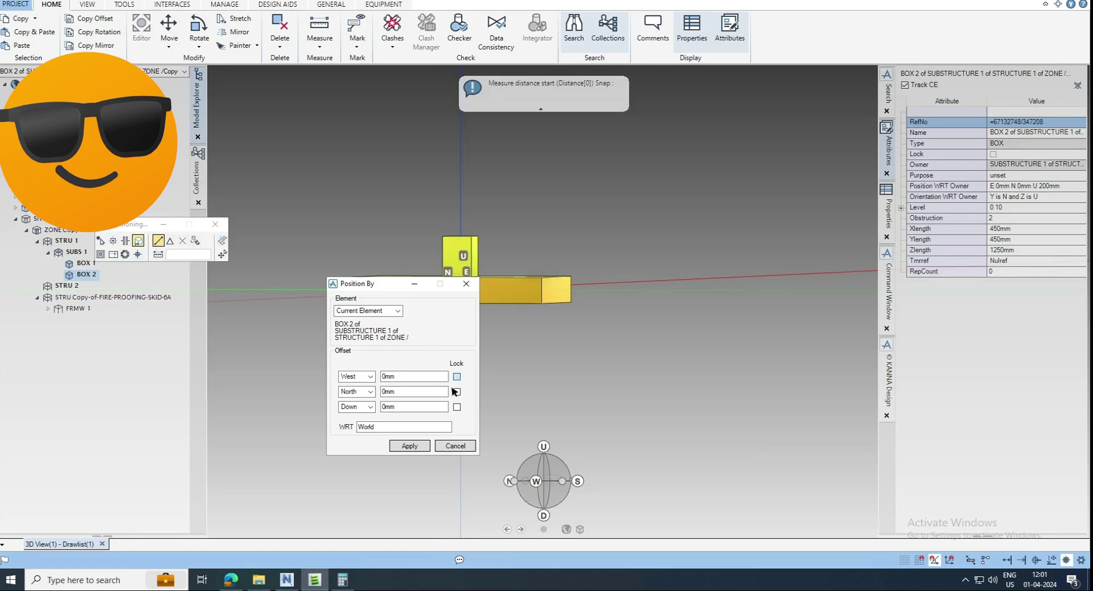
{"action": "left_click", "coordinate": [457, 377]}
{"action": "left_click", "coordinate": [456, 391]}
{"action": "left_click_drag", "start_coordinate": [428, 284], "coordinate": [668, 303]}
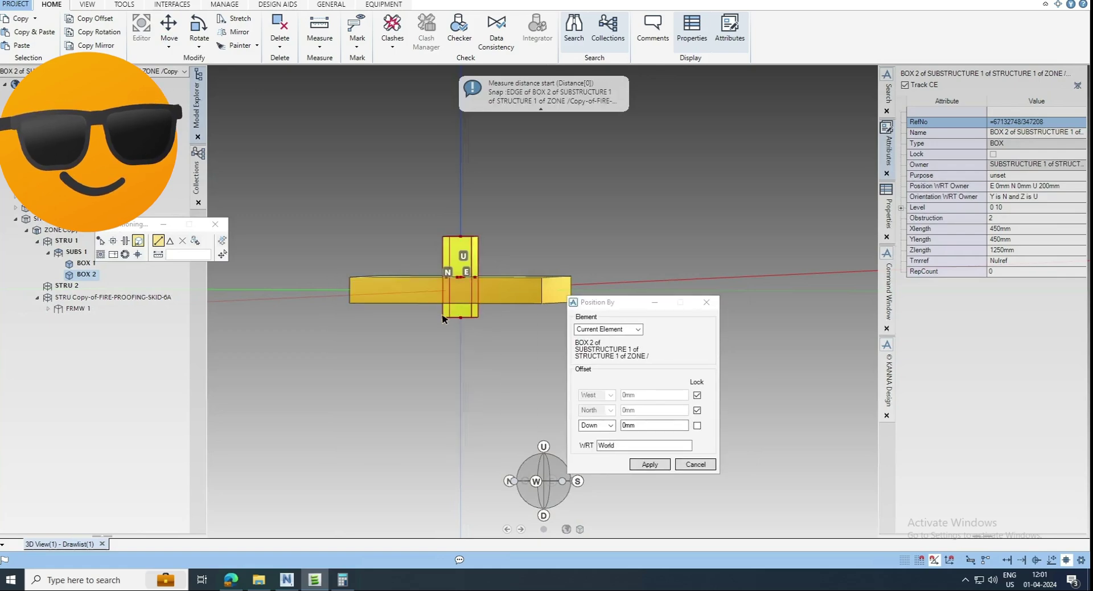
{"action": "left_click", "coordinate": [460, 317]}
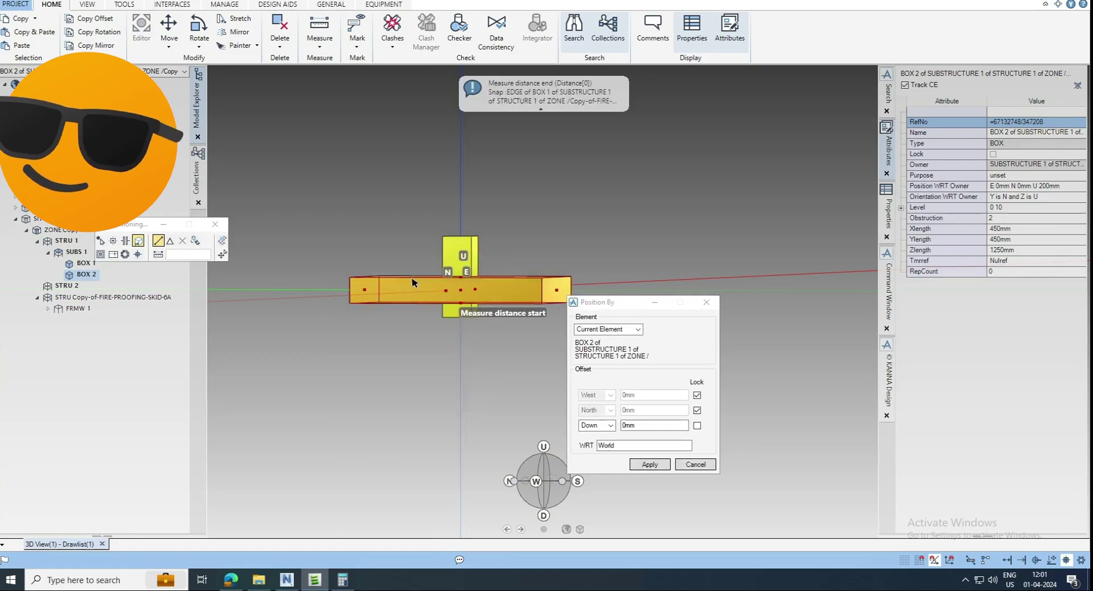
{"action": "left_click", "coordinate": [461, 278]}
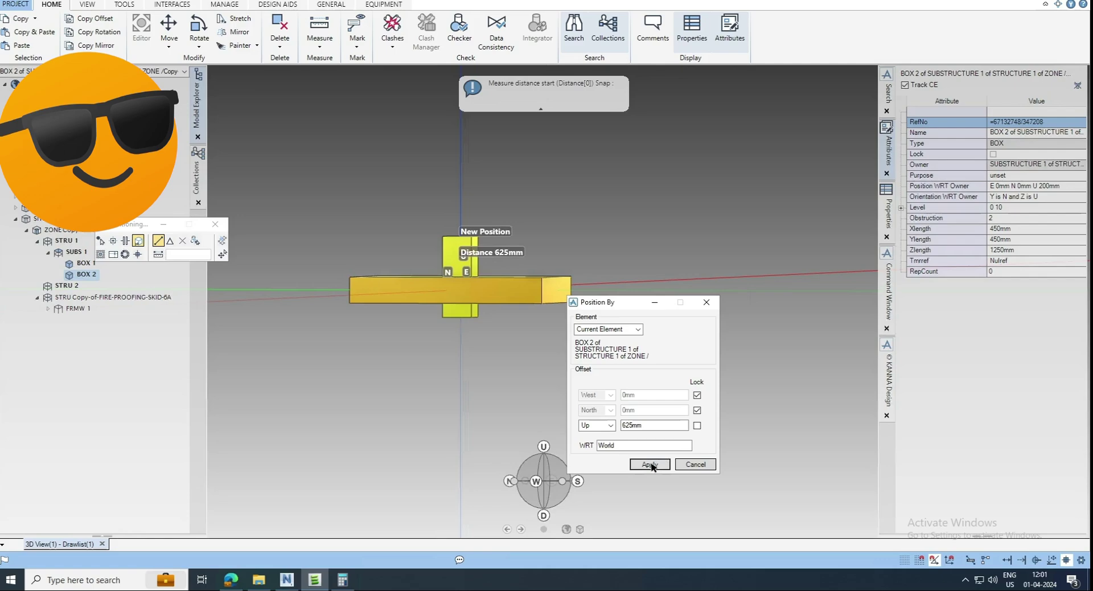
{"action": "left_click", "coordinate": [649, 463]}
{"action": "key", "text": "Escape"}
Step: Copy the 2000 x 3000 x 400 mm BOX 1 and paste the copy into SUBS 1
{"action": "scroll", "coordinate": [453, 259], "scroll_direction": "down", "scroll_amount": 2}
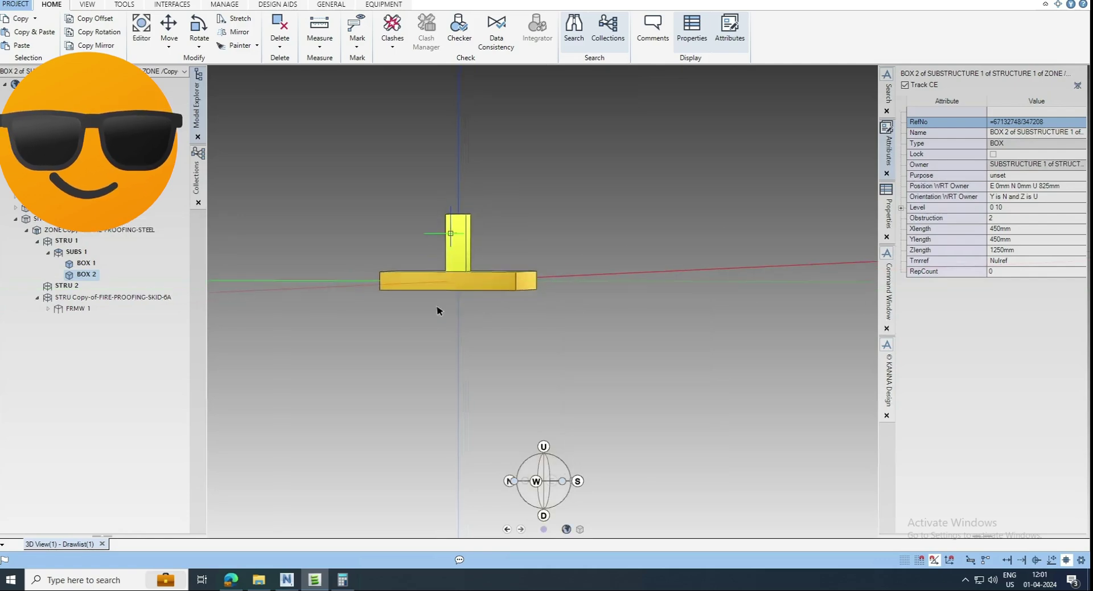
{"action": "middle_click_drag", "start_coordinate": [438, 310], "coordinate": [343, 332]}
{"action": "scroll", "coordinate": [450, 266], "scroll_direction": "up", "scroll_amount": 5}
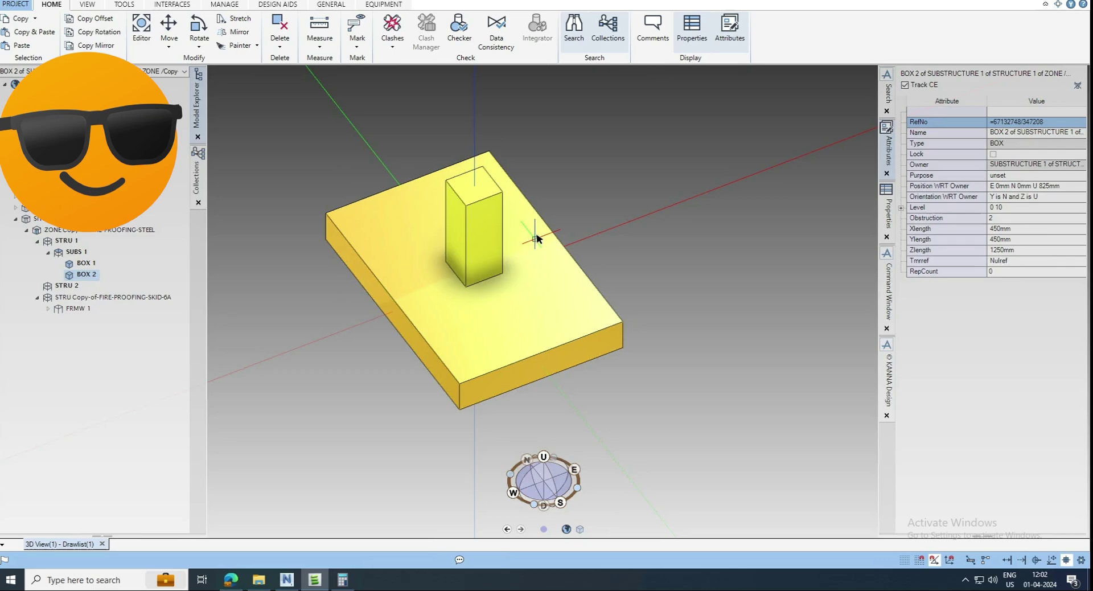
{"action": "left_click", "coordinate": [90, 263]}
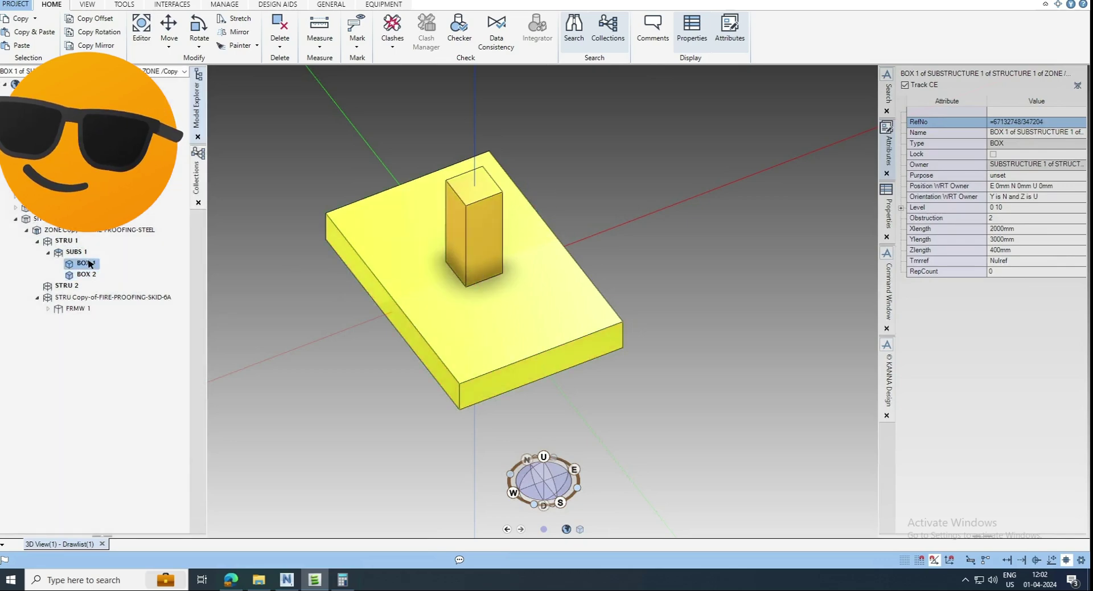
{"action": "right_click", "coordinate": [90, 263]}
{"action": "left_click", "coordinate": [94, 388]}
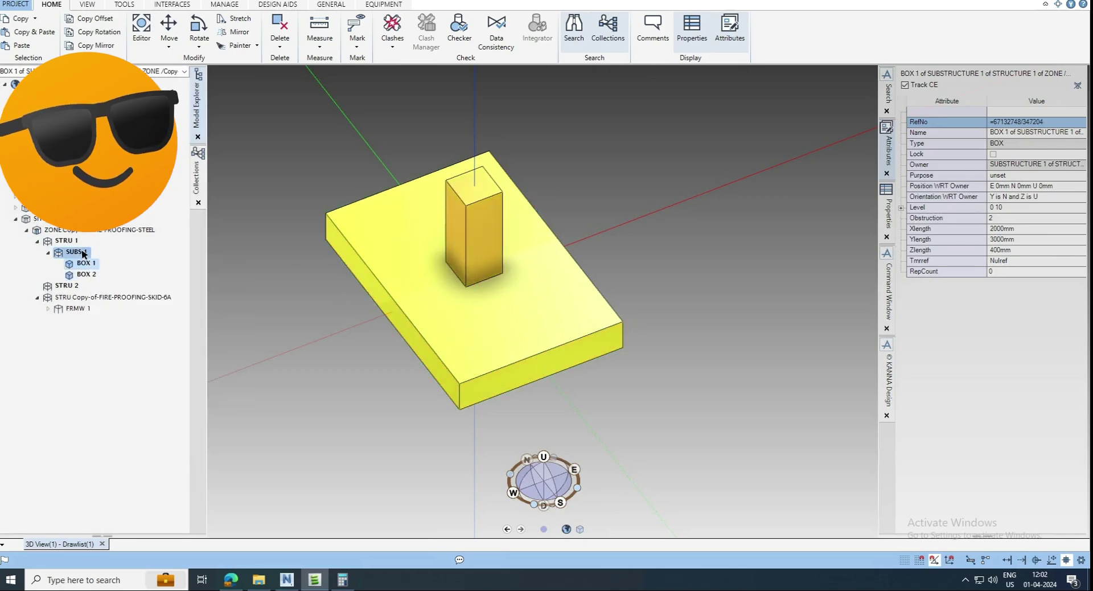
{"action": "right_click", "coordinate": [83, 254]}
{"action": "left_click", "coordinate": [113, 391]}
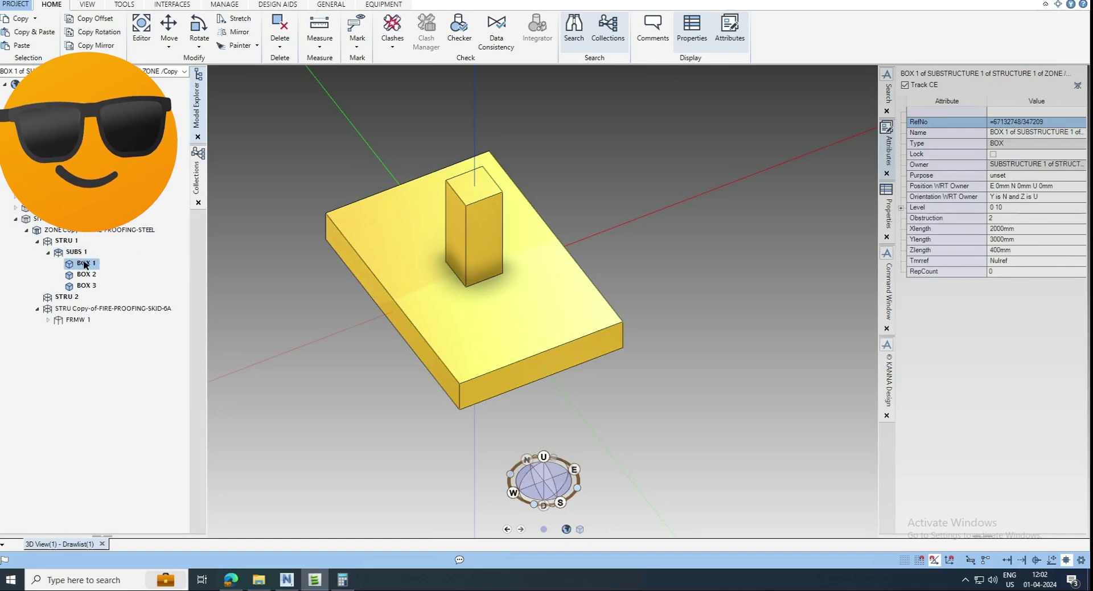
Step: Set the copied base box's Xlength to 2150 mm, Ylength to 3150 mm and Zlength to 50 mm
{"action": "left_click", "coordinate": [993, 239]}
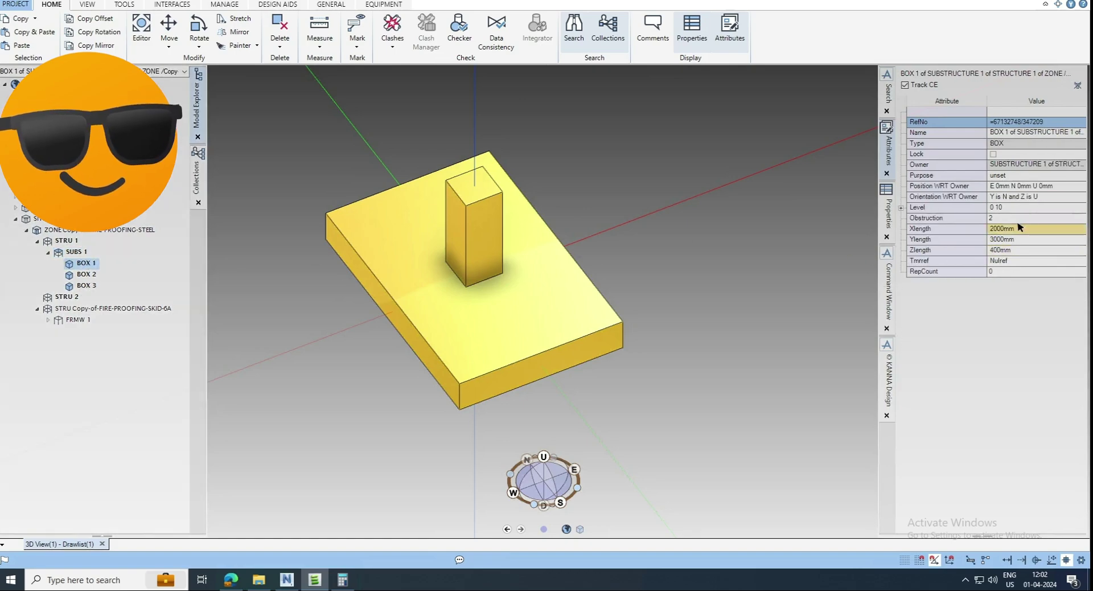
{"action": "left_click", "coordinate": [997, 229]}
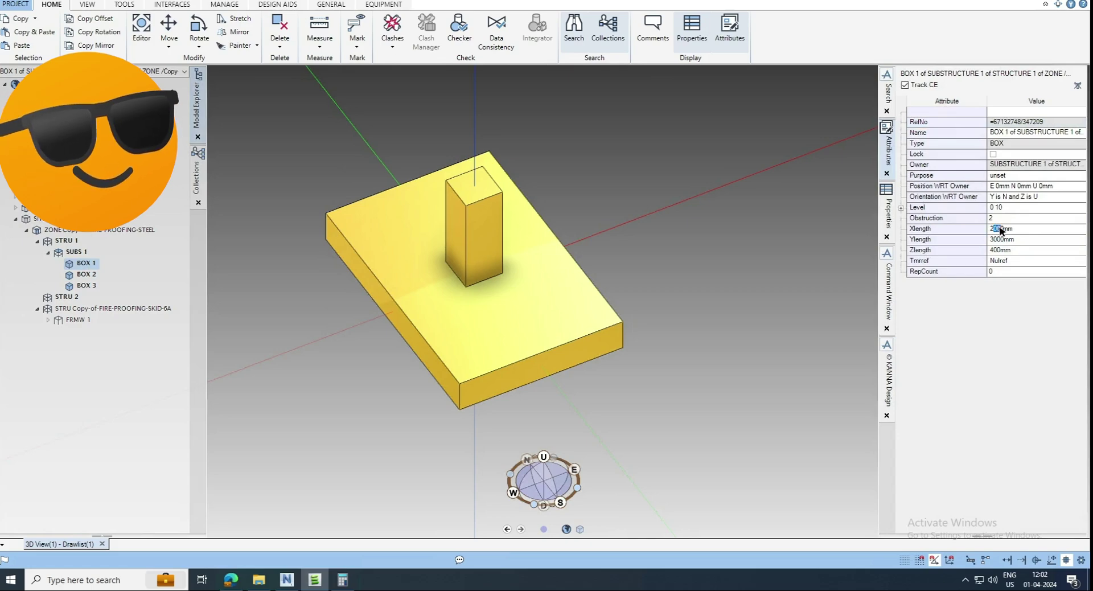
{"action": "type", "text": "215"}
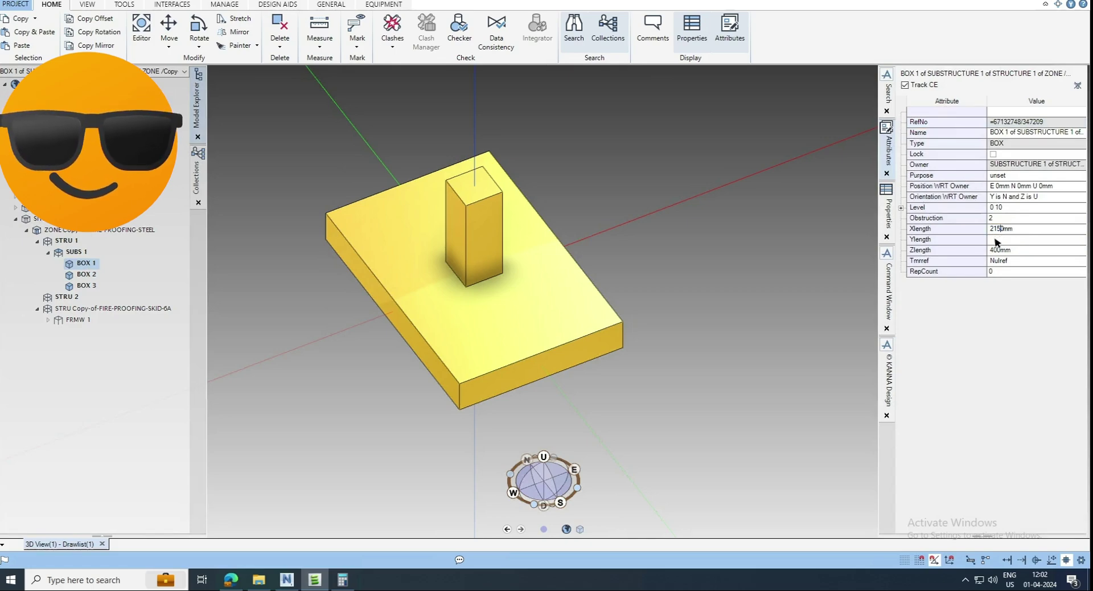
{"action": "left_click", "coordinate": [995, 240]}
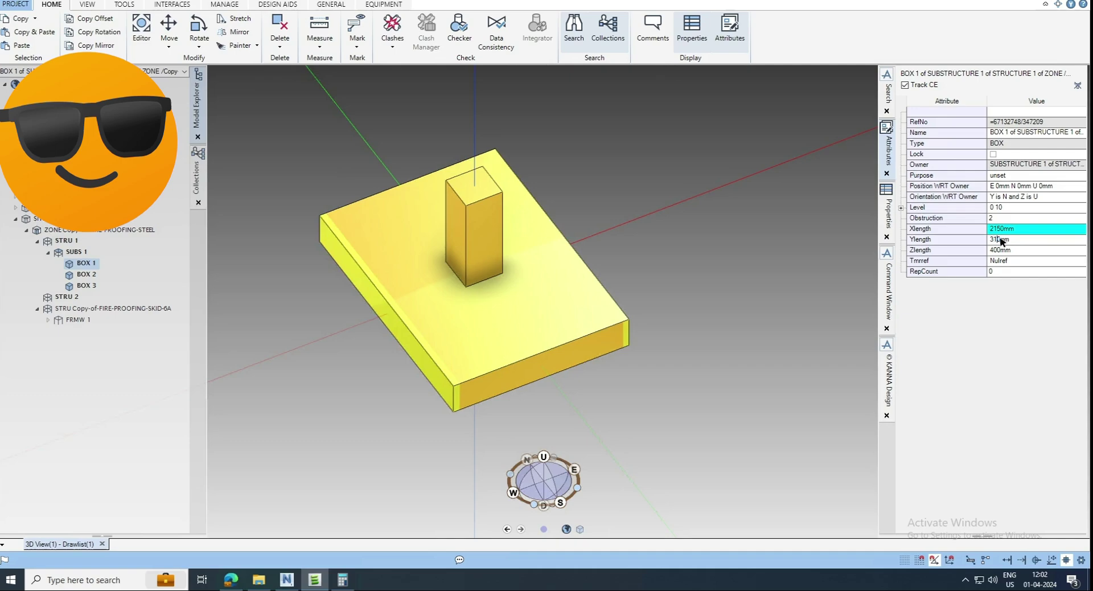
{"action": "left_click", "coordinate": [997, 250]}
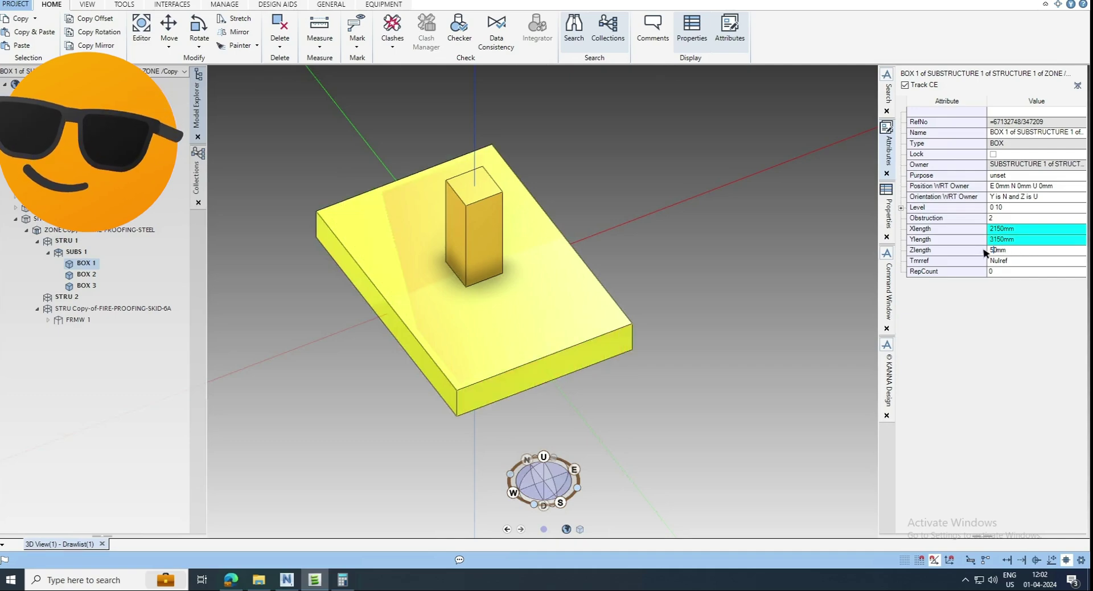
{"action": "type", "text": "5"}
{"action": "key", "text": "Return"}
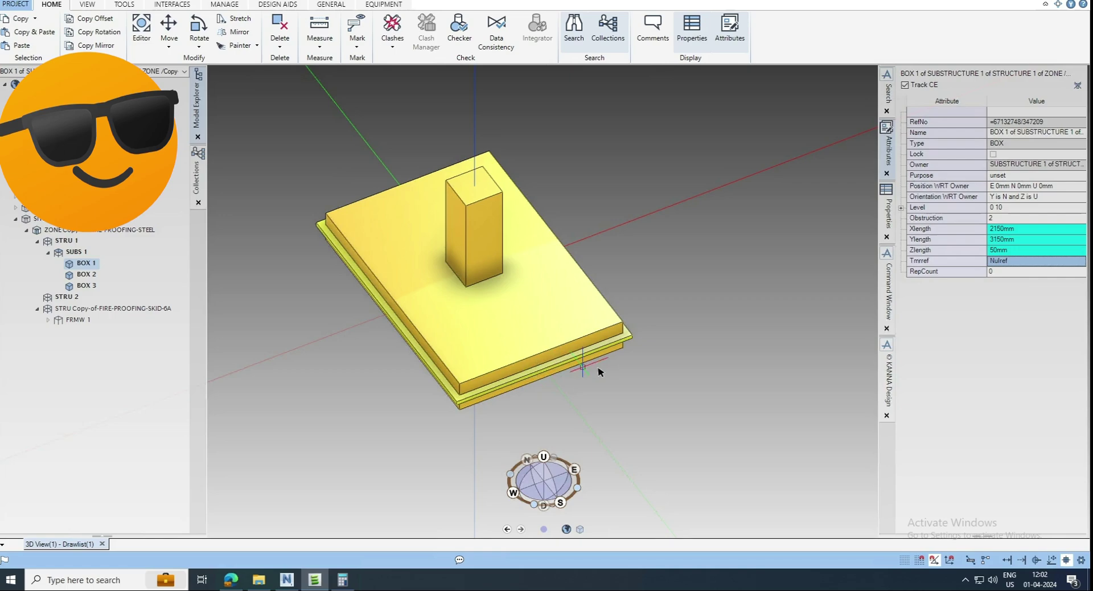
Step: Move the 50 mm slab down by 225 mm, from its top corner to the base box's bottom corner, locking the West and North offsets
{"action": "scroll", "coordinate": [615, 359], "scroll_direction": "up", "scroll_amount": 4}
{"action": "middle_click_drag", "start_coordinate": [582, 318], "coordinate": [580, 310]}
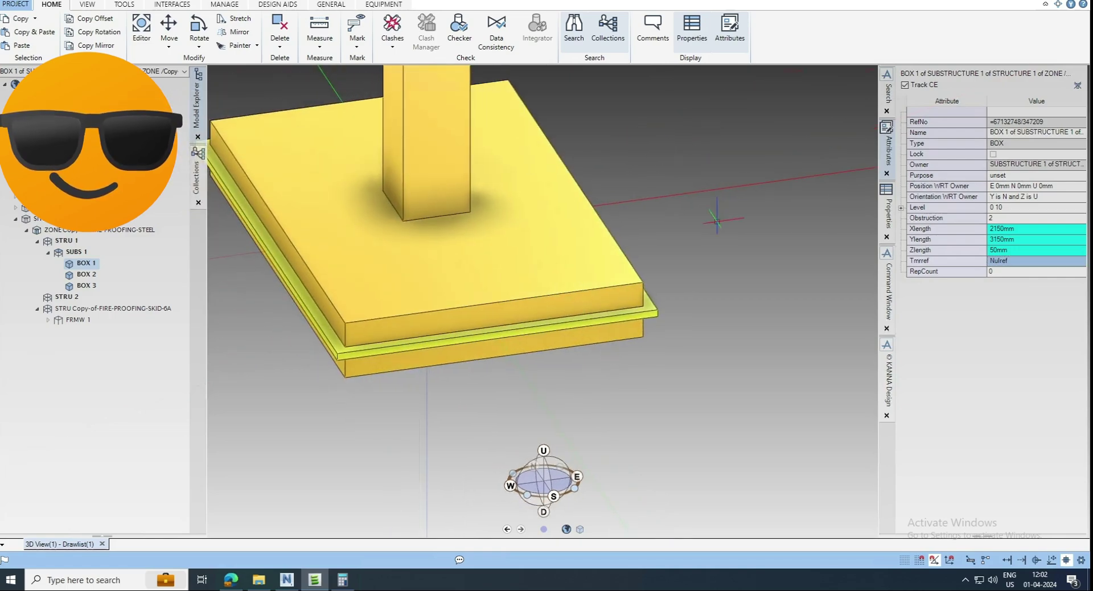
{"action": "left_click", "coordinate": [169, 44]}
{"action": "left_click", "coordinate": [193, 85]}
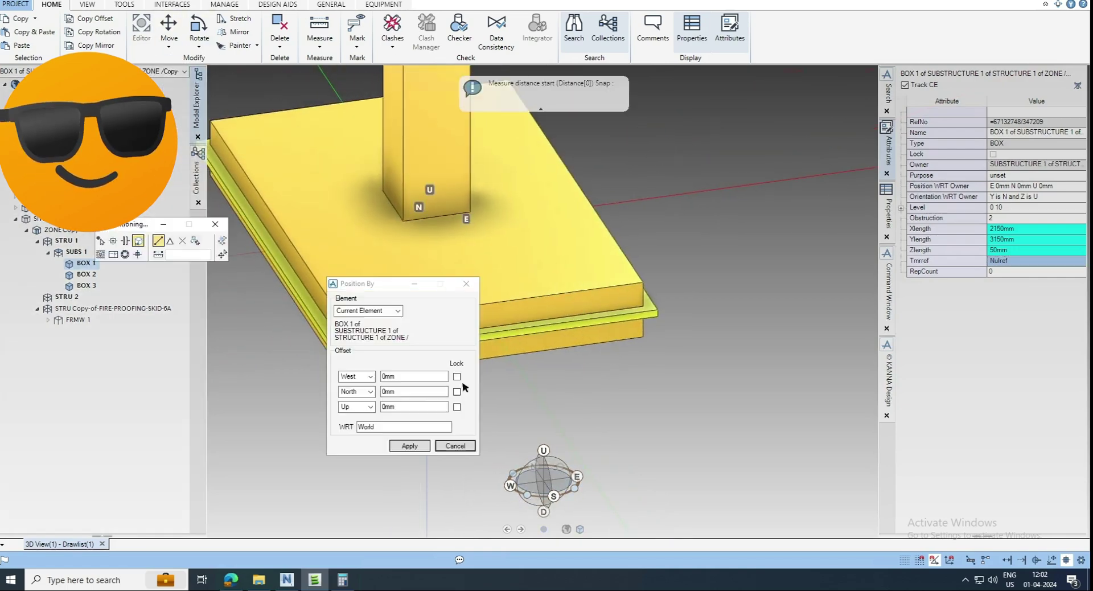
{"action": "left_click", "coordinate": [457, 376]}
{"action": "left_click", "coordinate": [456, 391]}
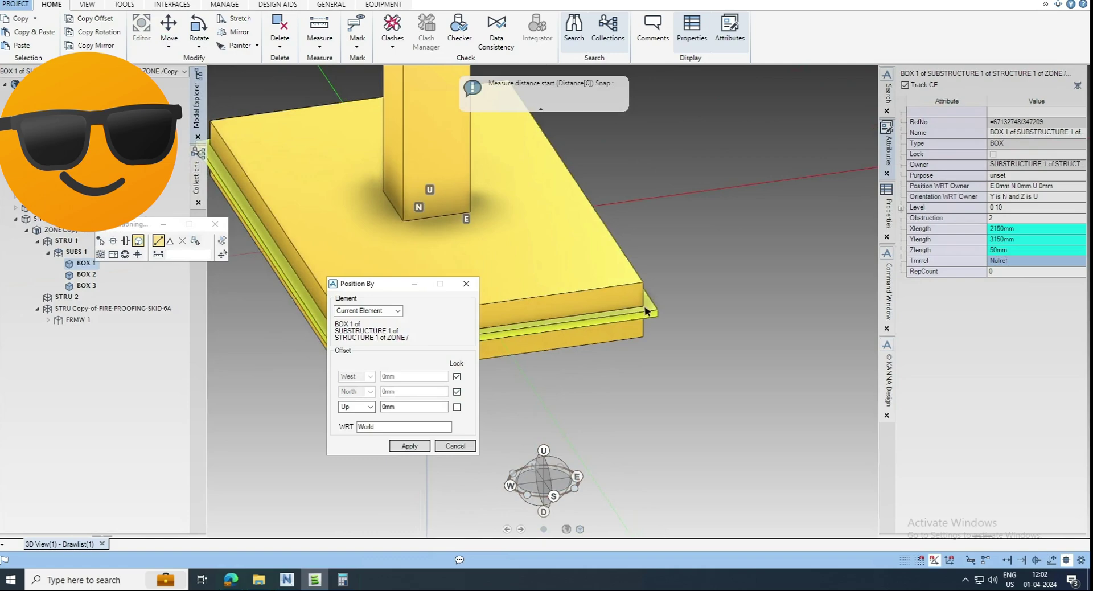
{"action": "left_click", "coordinate": [657, 312]}
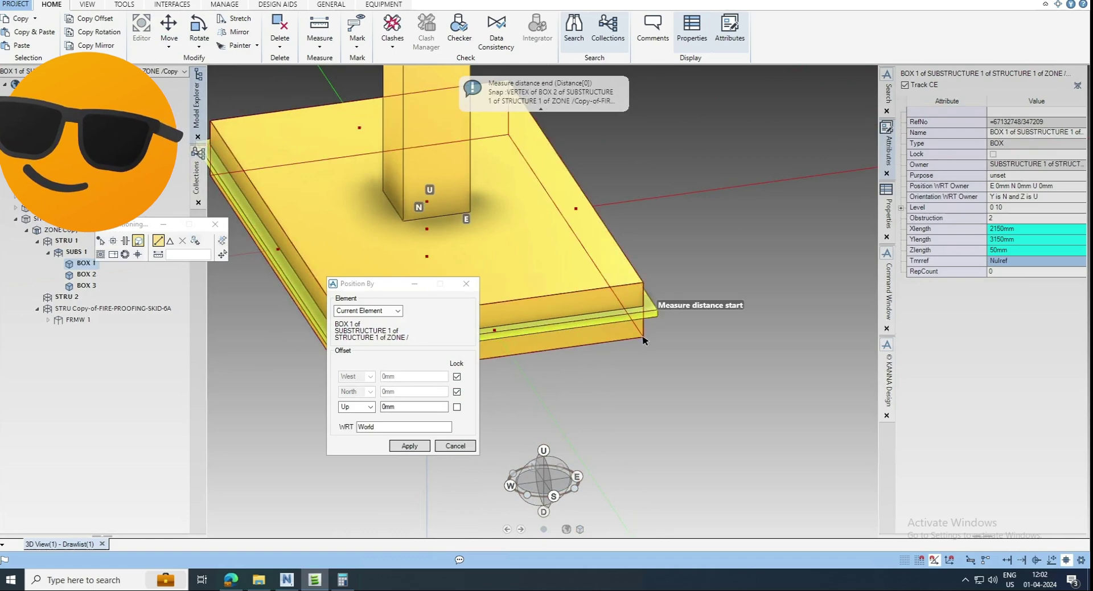
{"action": "left_click", "coordinate": [643, 337]}
{"action": "left_click", "coordinate": [409, 446]}
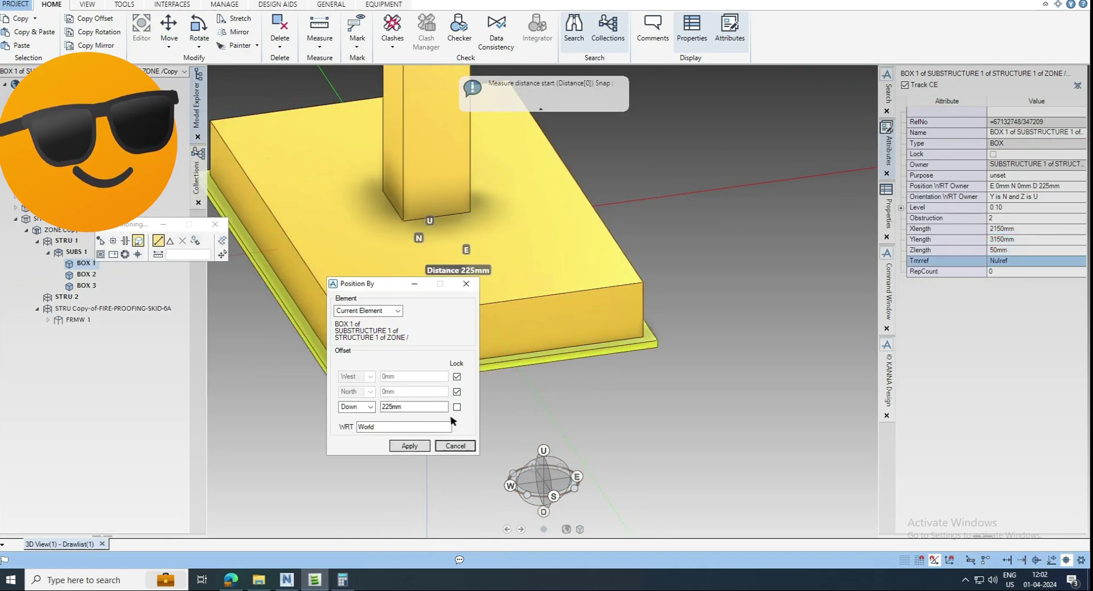
{"action": "left_click", "coordinate": [455, 445]}
{"action": "scroll", "coordinate": [477, 313], "scroll_direction": "down", "scroll_amount": 8}
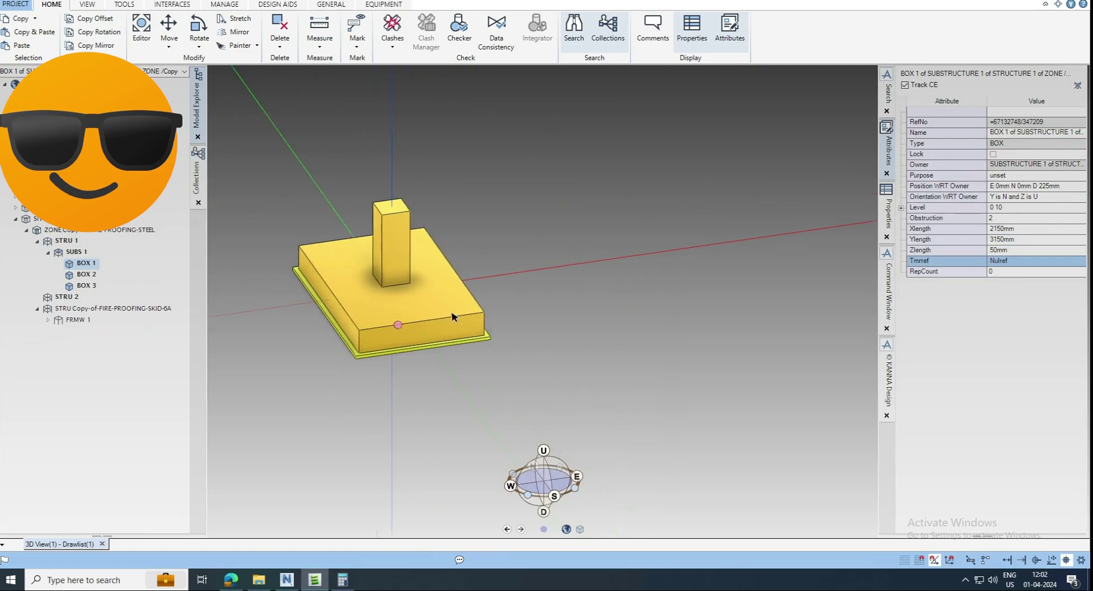
{"action": "middle_click_drag", "start_coordinate": [499, 316], "coordinate": [299, 366], "text": "shift"}
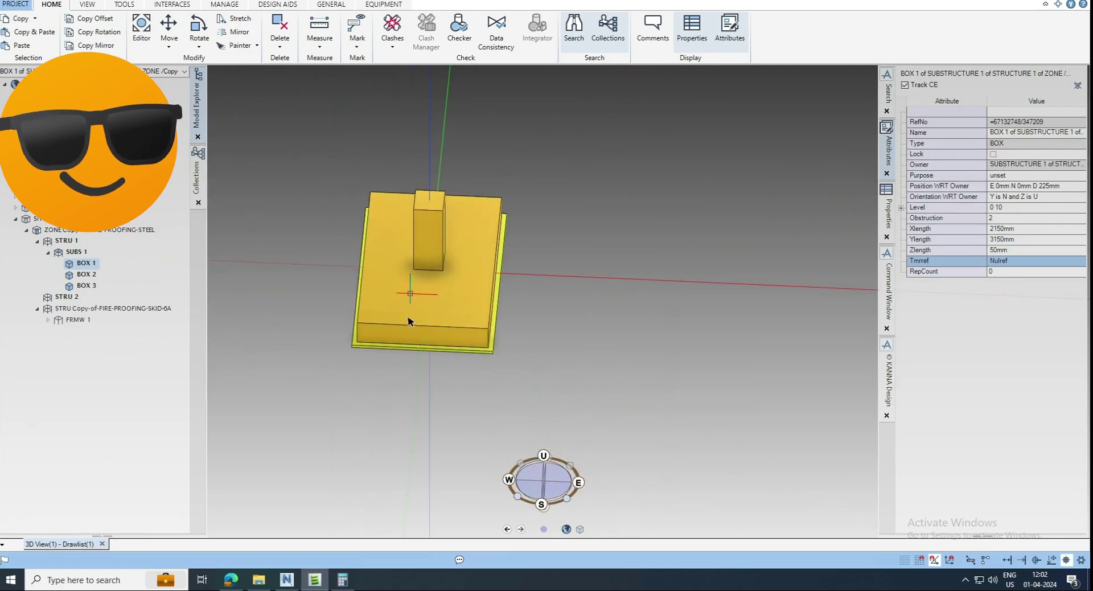
{"action": "middle_click_drag", "start_coordinate": [410, 317], "coordinate": [289, 208], "text": "shift"}
{"action": "scroll", "coordinate": [289, 208], "scroll_direction": "up", "scroll_amount": 3}
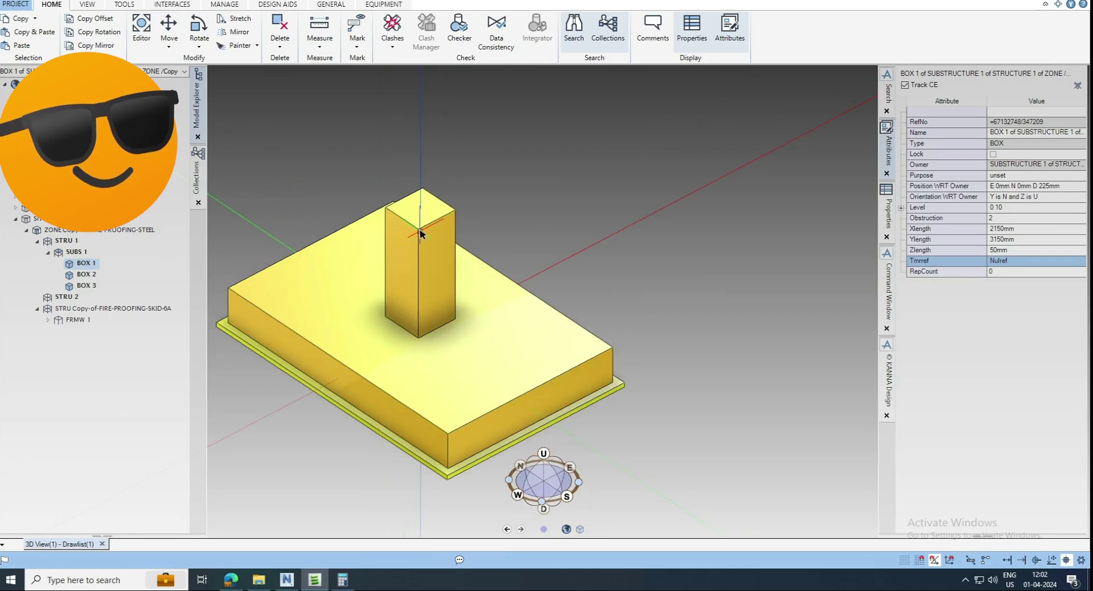
Step: Try adding a pyramid primitive under SUBS 1, with its base centred on the pedestal's top and a 450 mm base Y length
{"action": "left_click", "coordinate": [85, 252]}
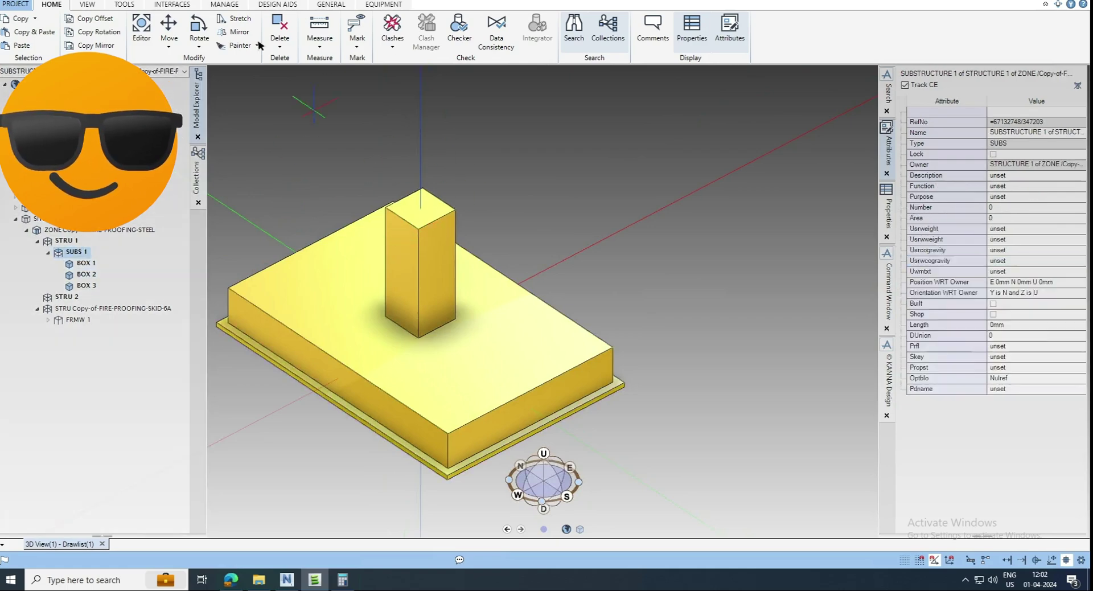
{"action": "left_click", "coordinate": [327, 4]}
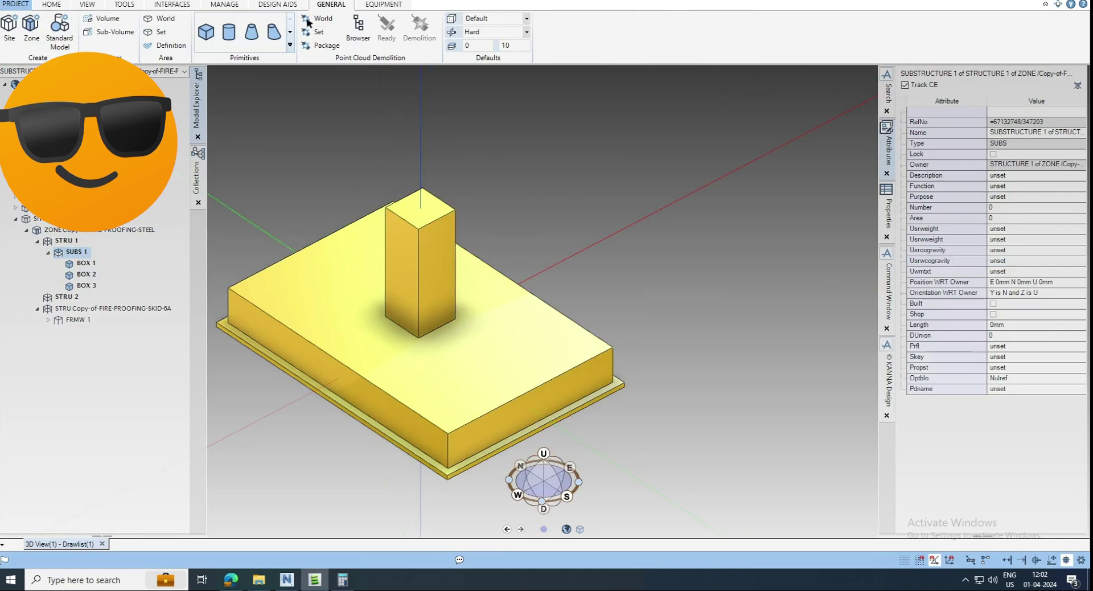
{"action": "left_click", "coordinate": [289, 32]}
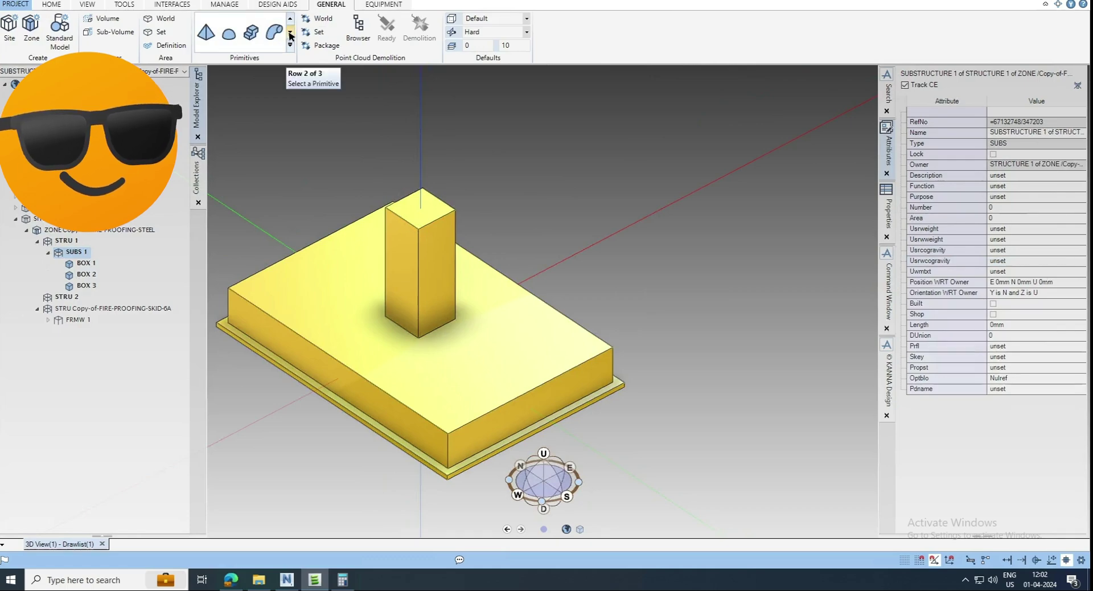
{"action": "left_click", "coordinate": [207, 34]}
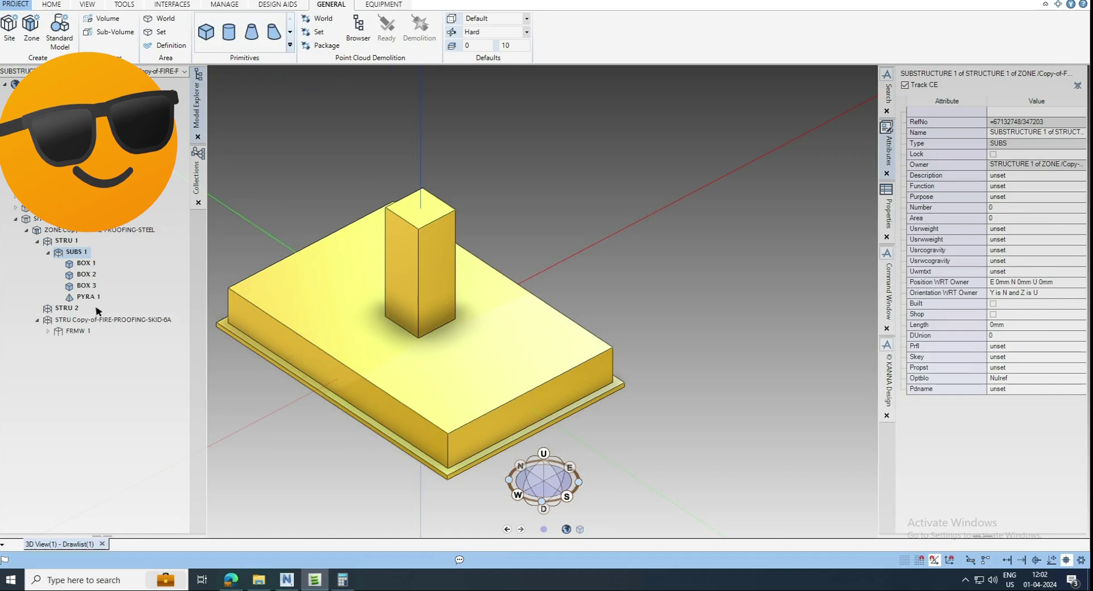
{"action": "left_click", "coordinate": [85, 297]}
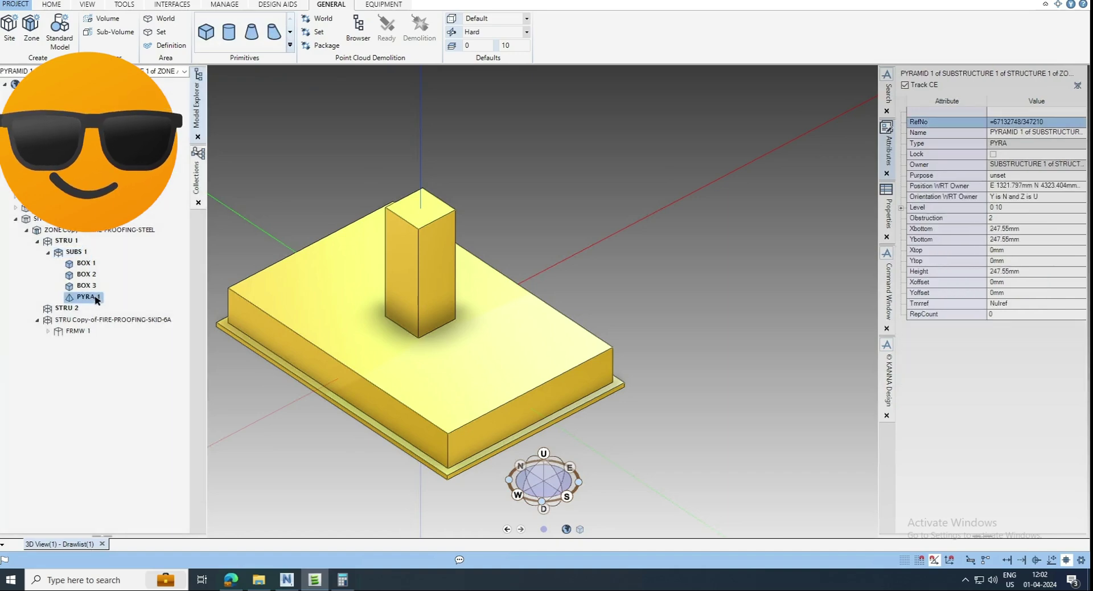
{"action": "left_click", "coordinate": [416, 211]}
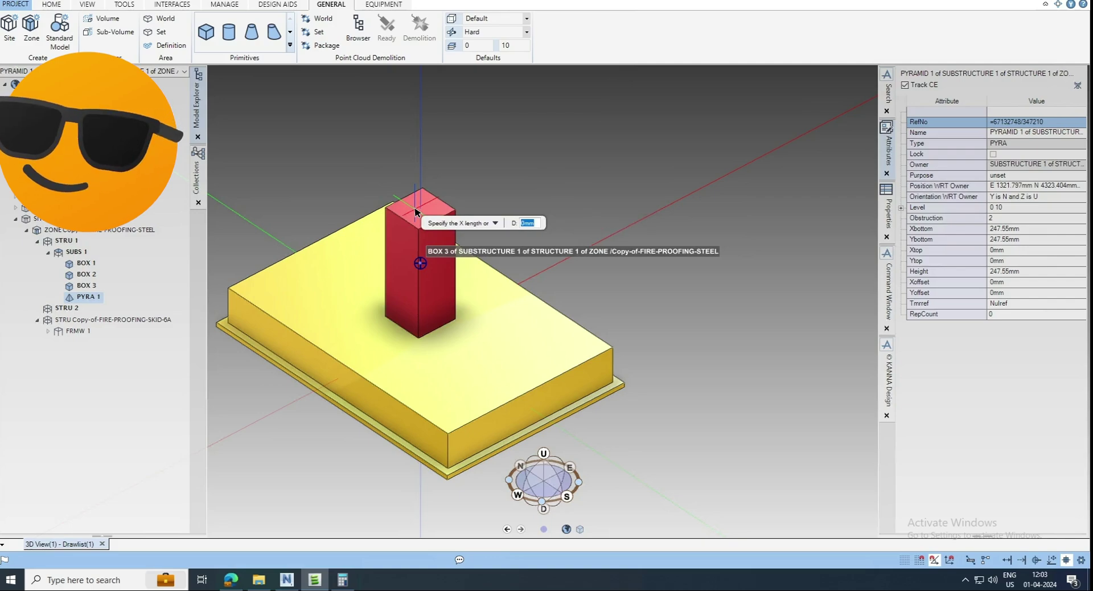
{"action": "type", "text": "125"}
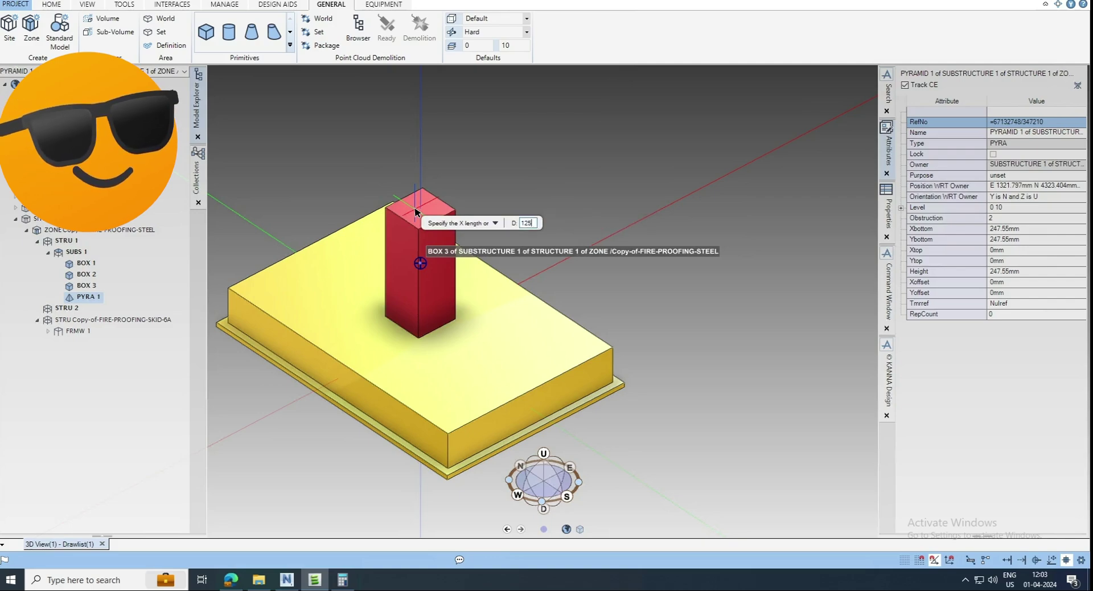
{"action": "key", "text": "Return"}
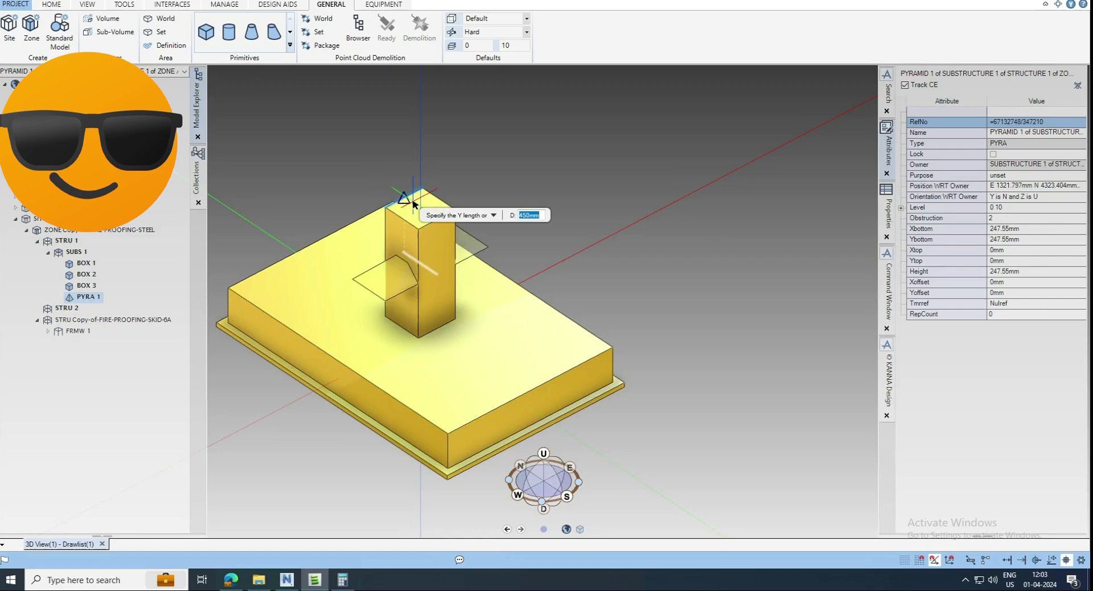
{"action": "left_click", "coordinate": [413, 201]}
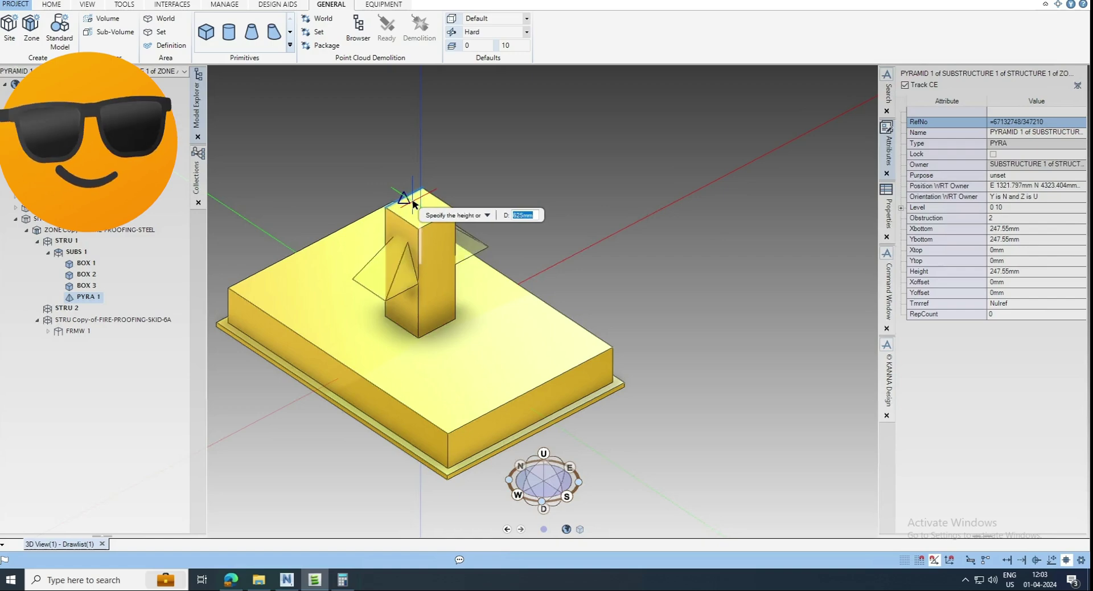
Step: Complete the trial pyramid with a 50 mm height and 450 mm top X and Y lengths, and delete it from SUBS 1
{"action": "key", "text": "BackSpace"}
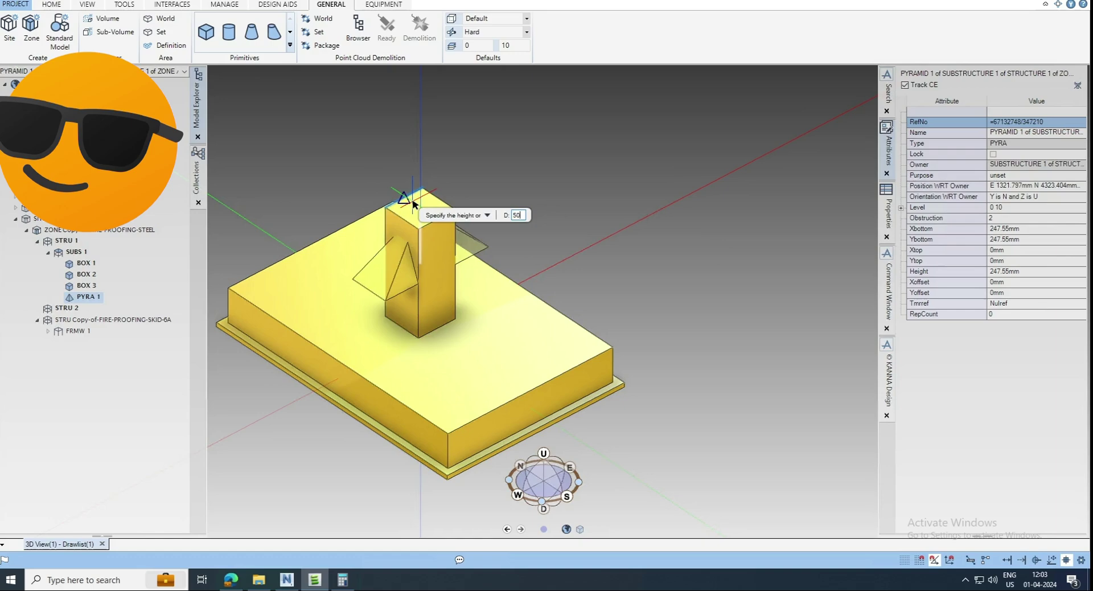
{"action": "type", "text": "50"}
{"action": "key", "text": "Return"}
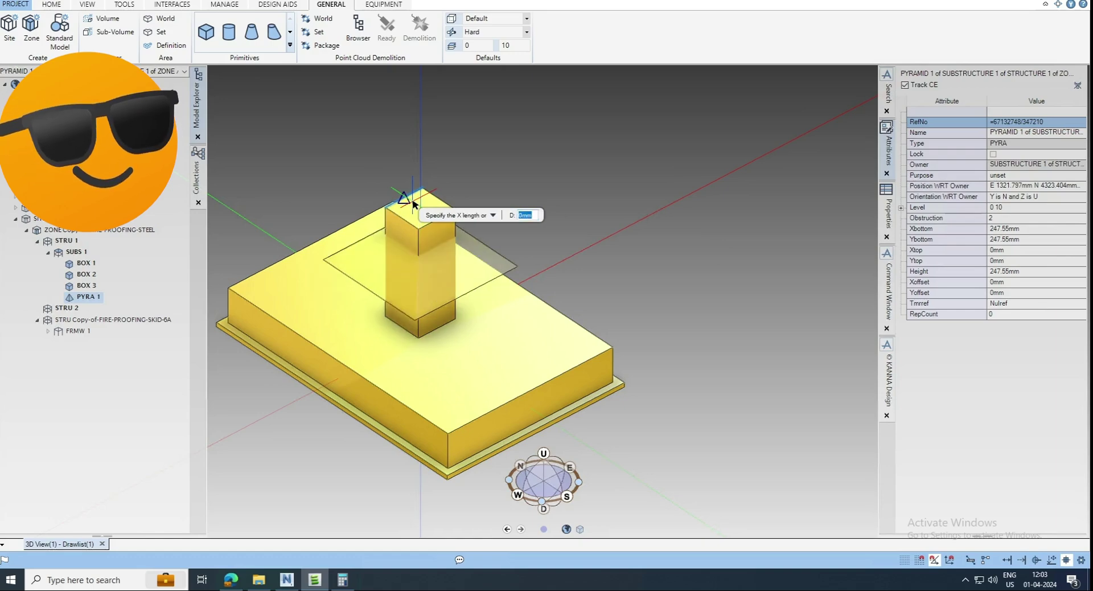
{"action": "type", "text": "450"}
{"action": "key", "text": "Return"}
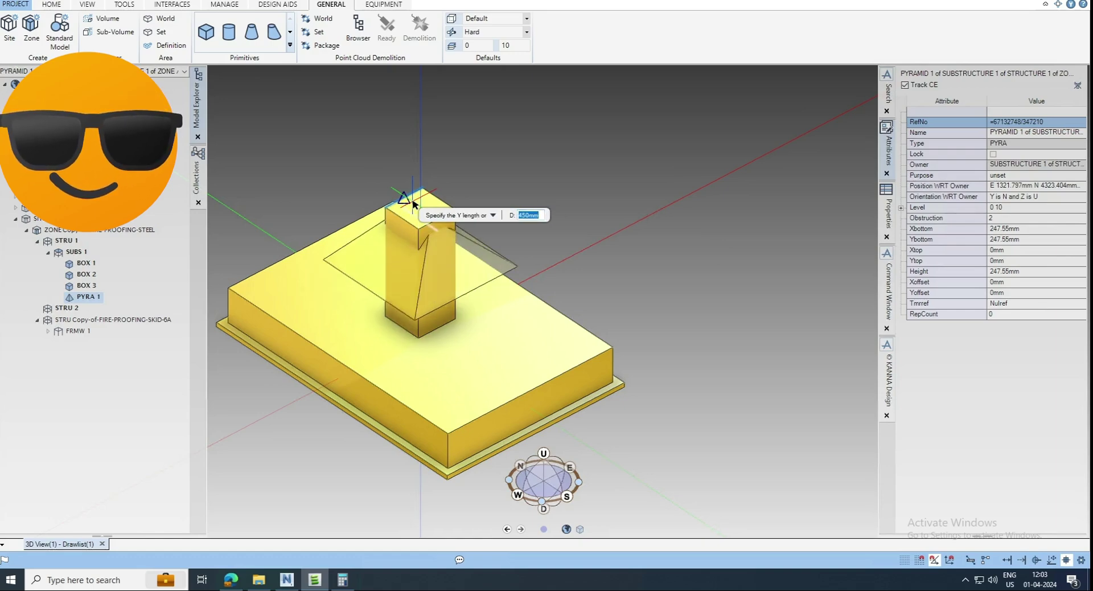
{"action": "key", "text": "Return"}
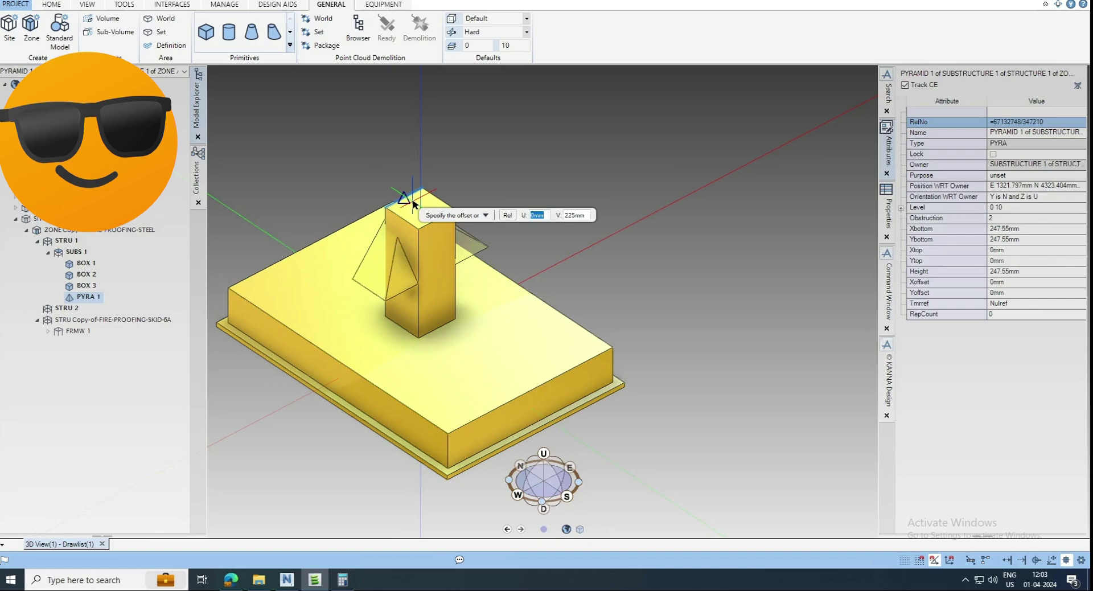
{"action": "key", "text": "Return"}
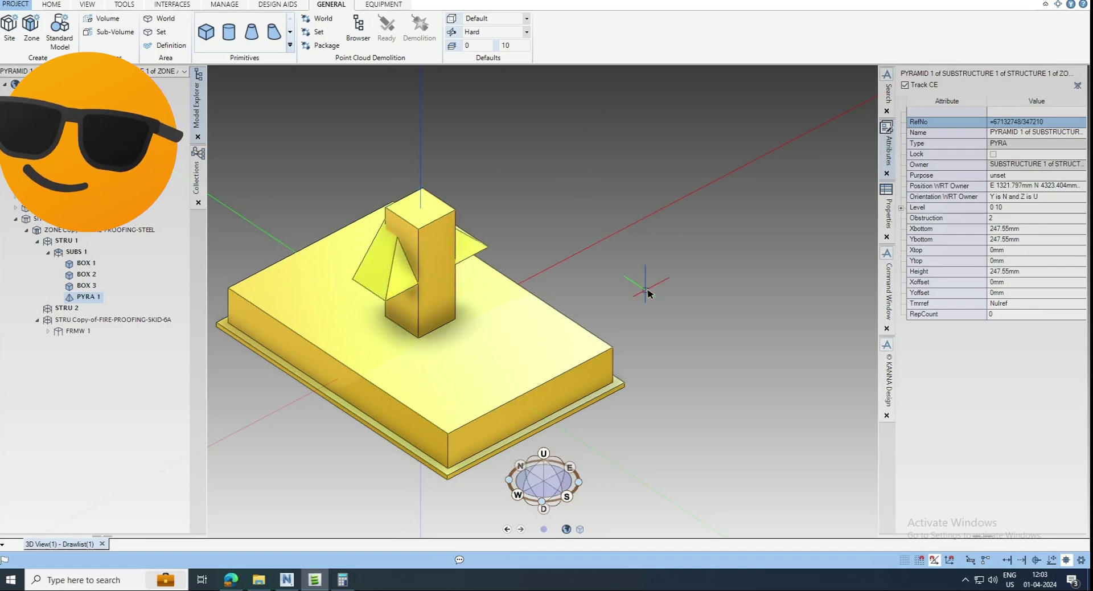
{"action": "right_click", "coordinate": [95, 299]}
{"action": "left_click", "coordinate": [121, 342]}
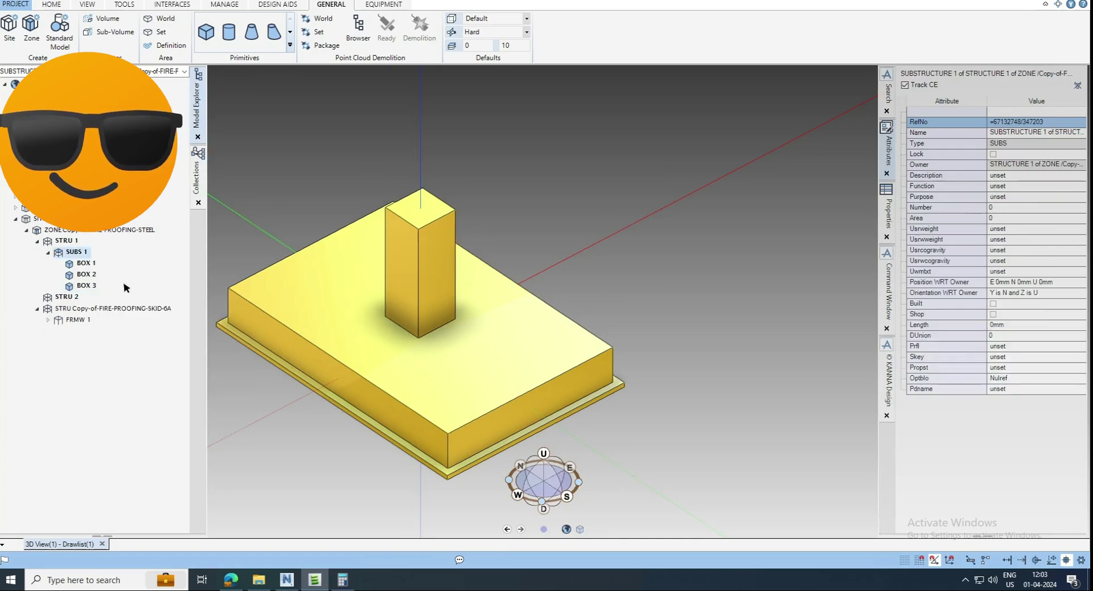
Step: Create a new pyramid element alongside BOX 3 with the command "new pyra"
{"action": "left_click", "coordinate": [82, 285]}
{"action": "left_click", "coordinate": [888, 291]}
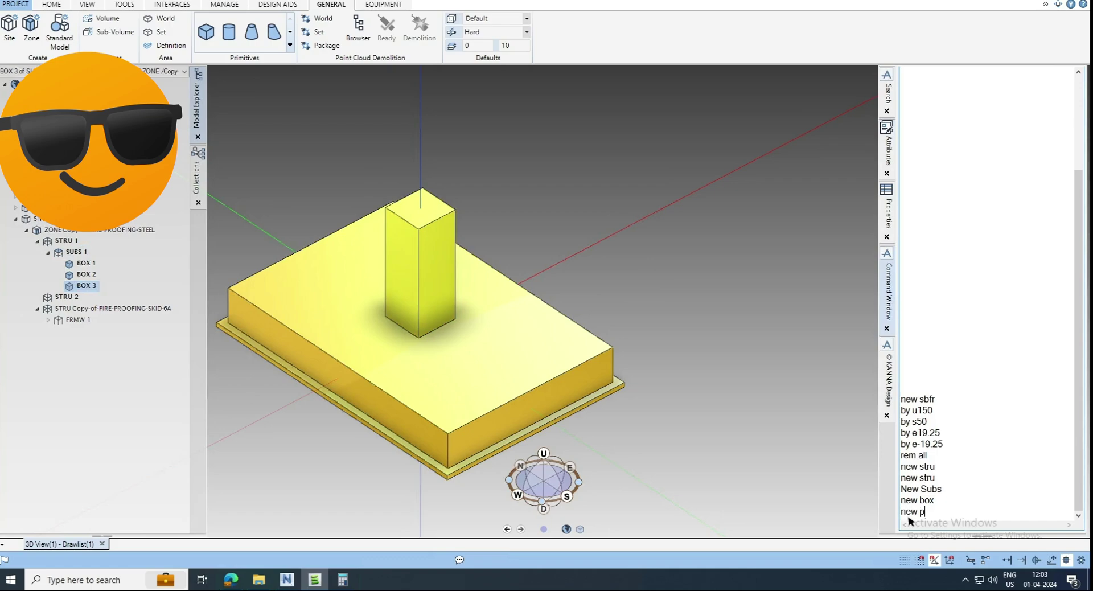
{"action": "type", "text": "new pyra"}
{"action": "key", "text": "Return"}
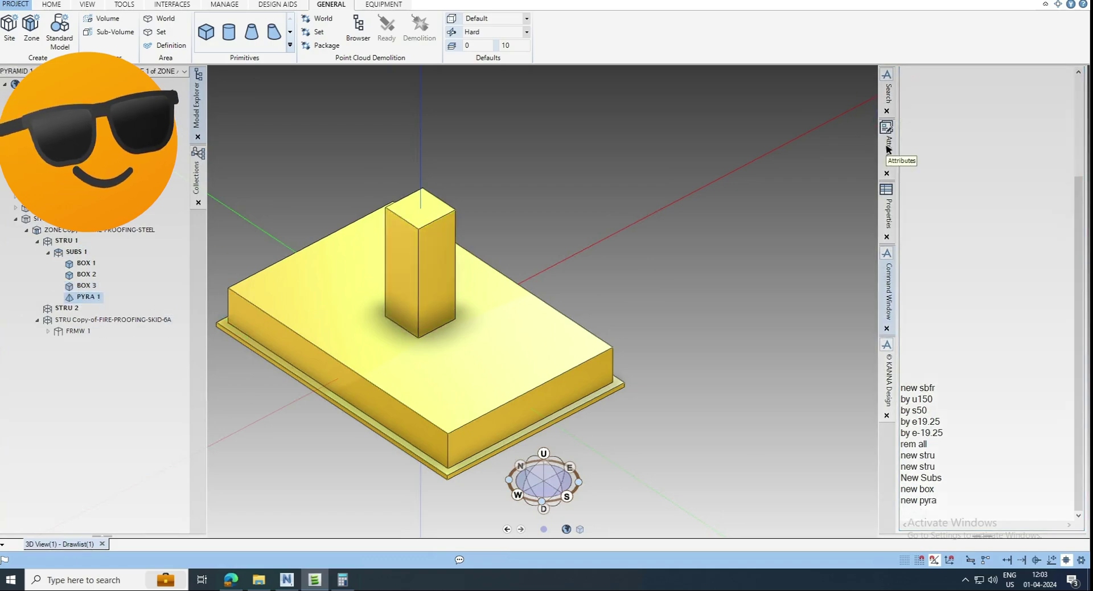
Step: Set the pyramid's Xbottom and Ybottom to 450 mm, Xtop and Ytop to 400 mm, and Height to 25 mm
{"action": "left_click", "coordinate": [889, 154]}
{"action": "left_click", "coordinate": [1022, 230]}
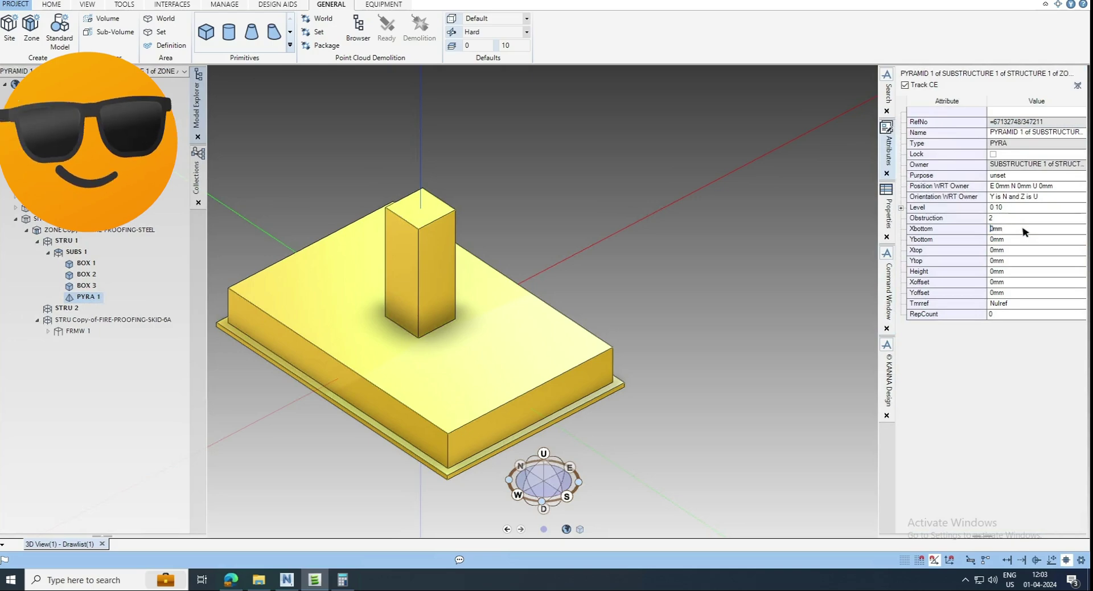
{"action": "left_click", "coordinate": [1007, 240]}
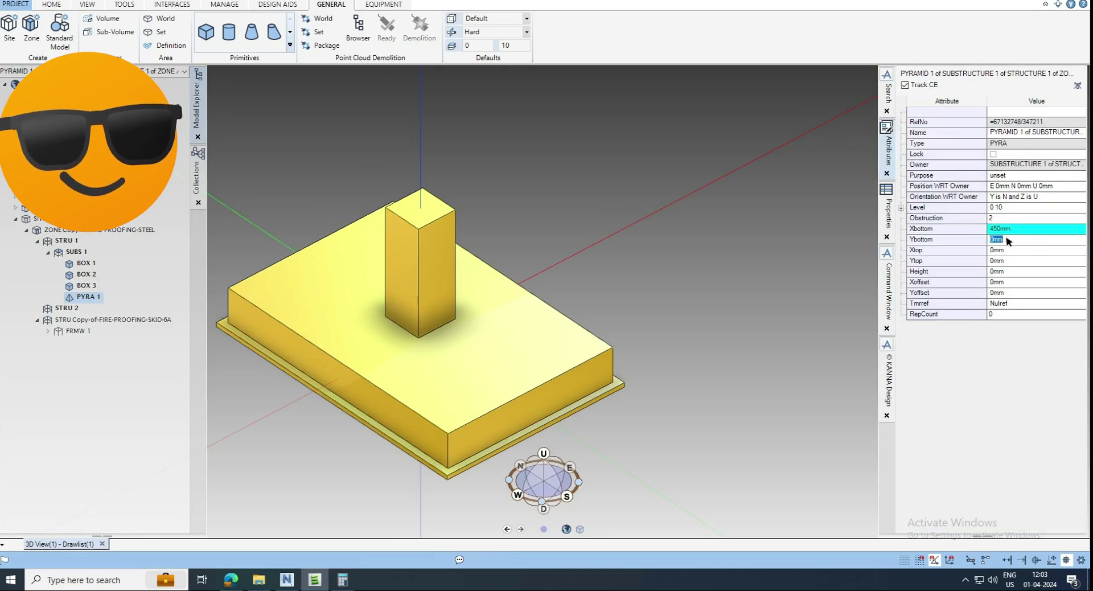
{"action": "type", "text": "4"}
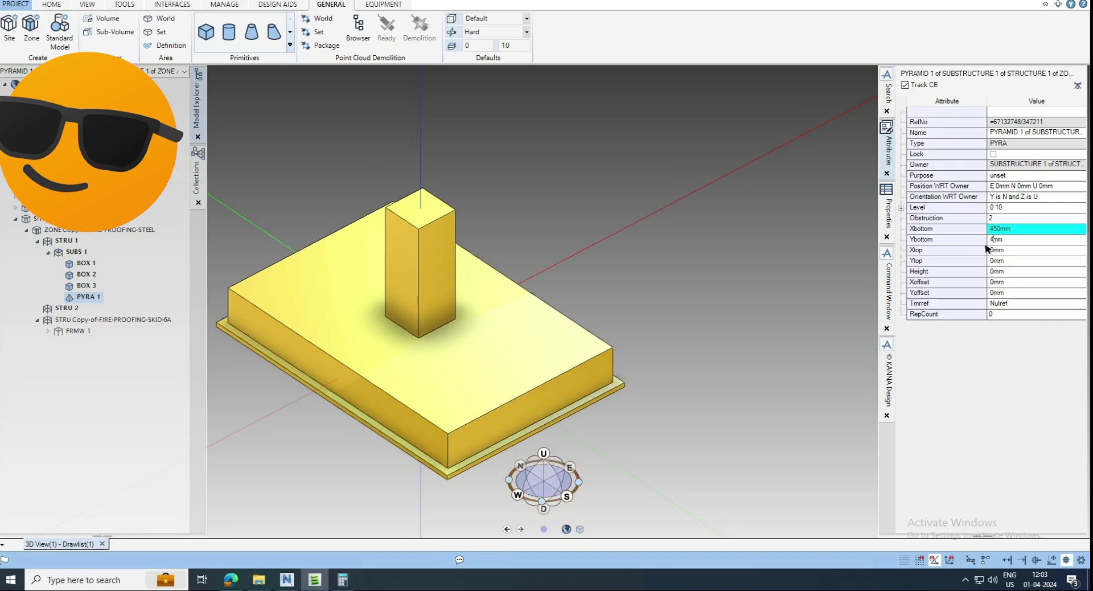
{"action": "type", "text": "50"}
{"action": "left_click", "coordinate": [1005, 251]}
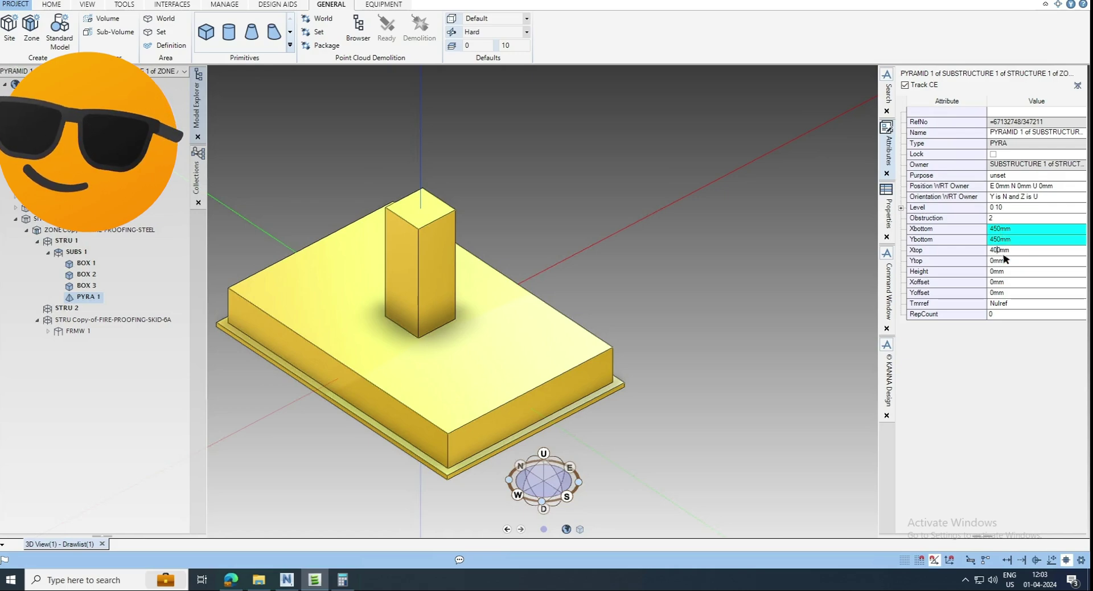
{"action": "left_click", "coordinate": [993, 262]}
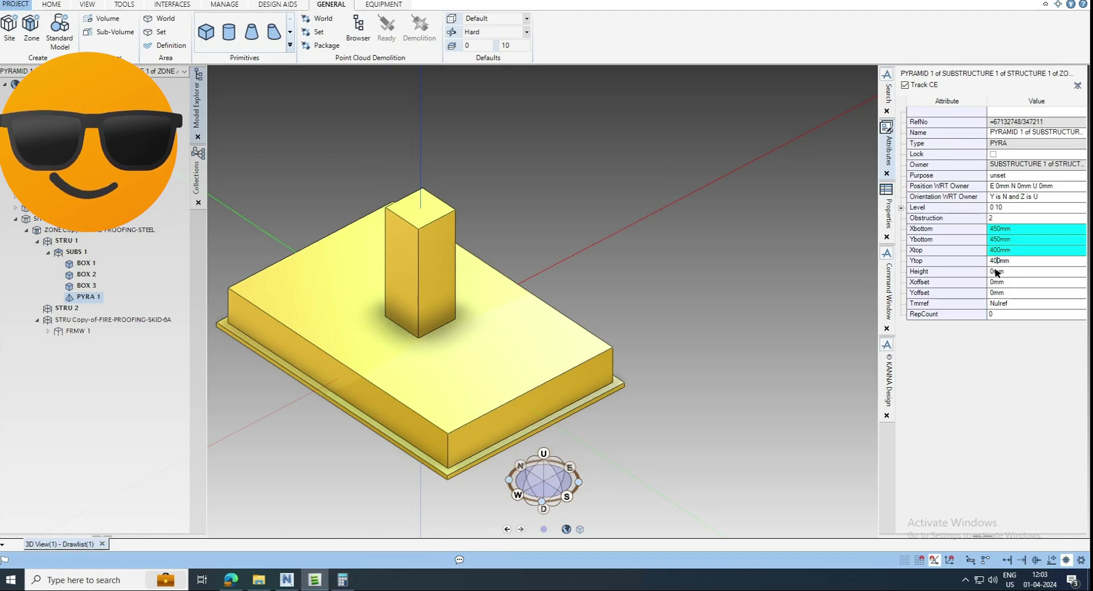
{"action": "left_click", "coordinate": [996, 272]}
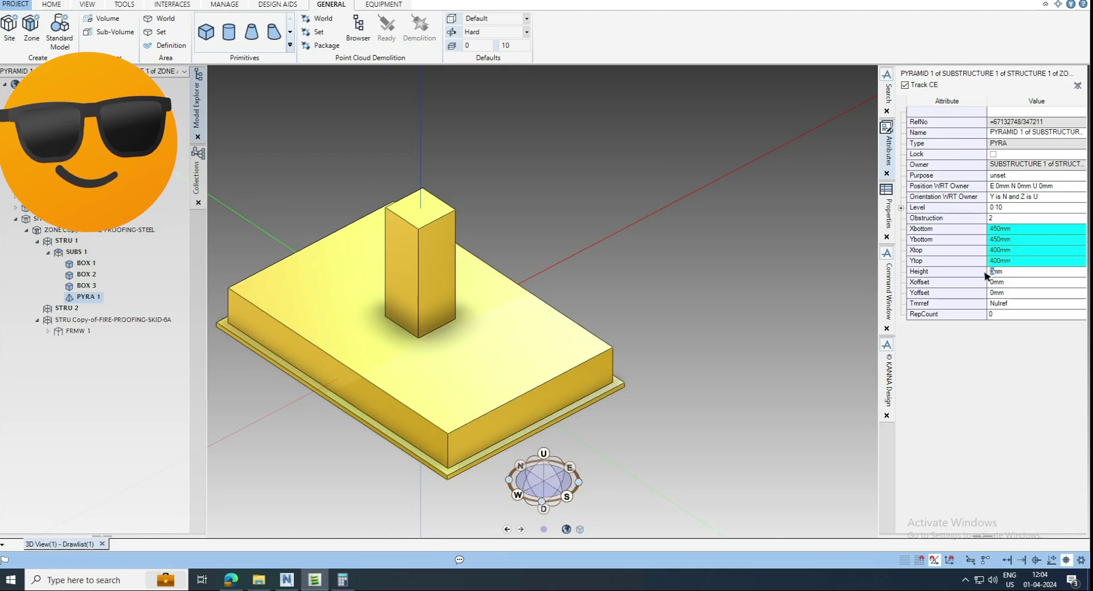
{"action": "key", "text": "Return"}
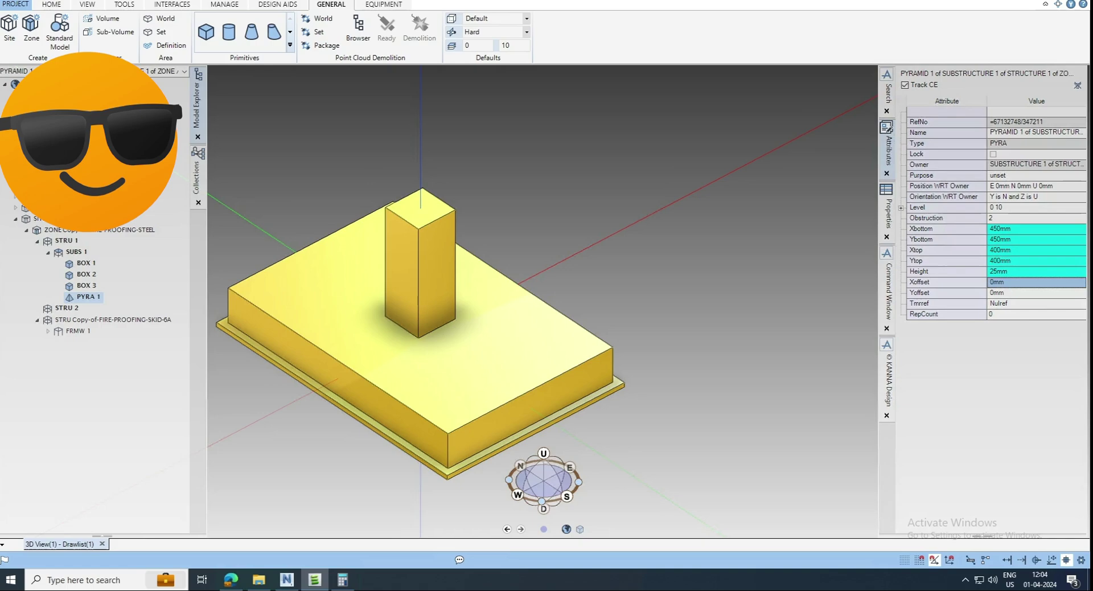
Step: Position the pyramid explicitly at East 0 mm, North 0 mm and Up 1475 mm relative to World
{"action": "left_click", "coordinate": [52, 8]}
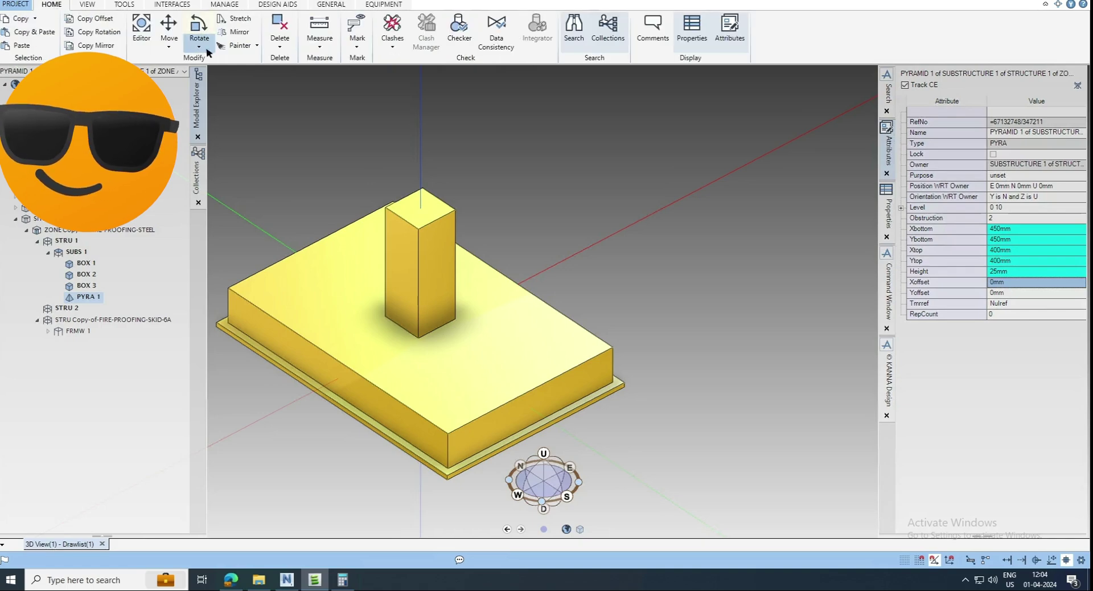
{"action": "left_click", "coordinate": [170, 46]}
{"action": "left_click", "coordinate": [187, 74]}
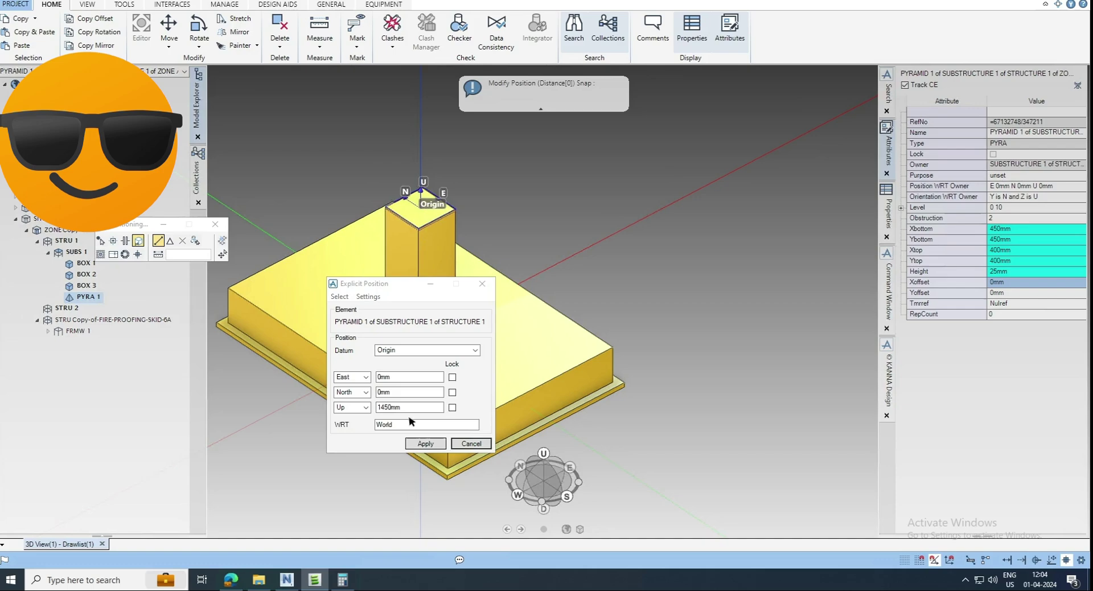
{"action": "left_click", "coordinate": [386, 407]}
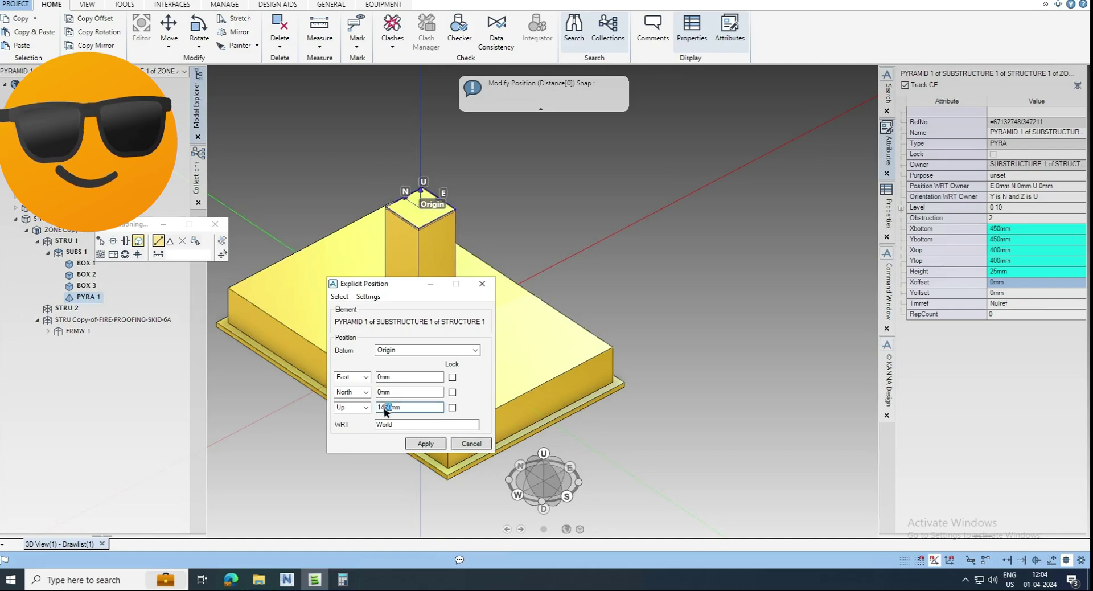
{"action": "type", "text": "75"}
{"action": "left_click", "coordinate": [426, 444]}
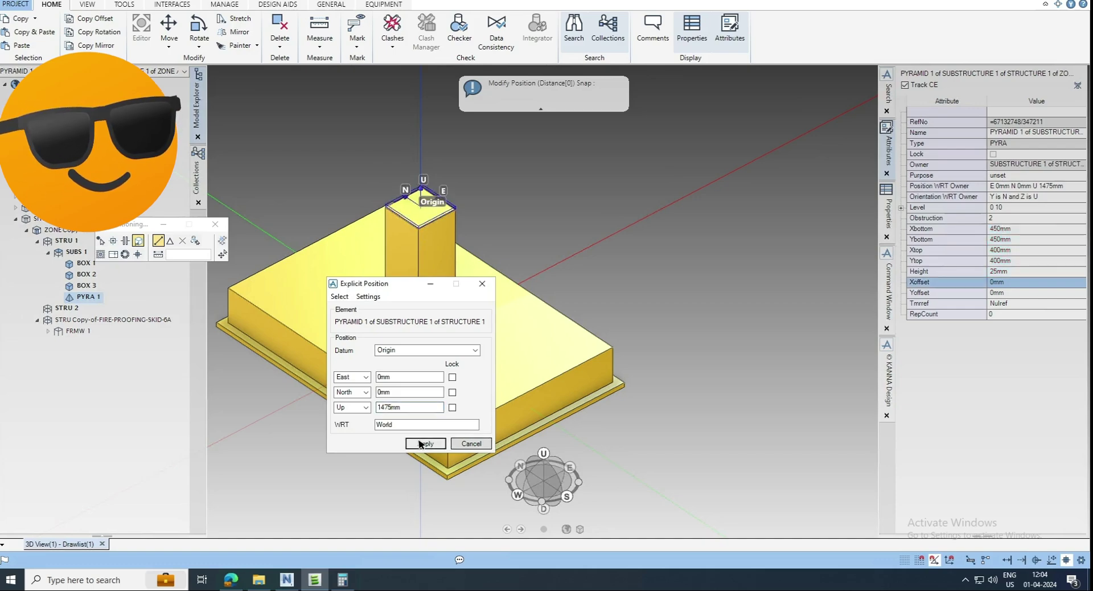
{"action": "left_click", "coordinate": [471, 443]}
Step: Move the pyramid down 12.5 mm by a relative offset with West and North locked, measuring from its lower vertex to the pedestal's top corner
{"action": "scroll", "coordinate": [424, 228], "scroll_direction": "up", "scroll_amount": 5}
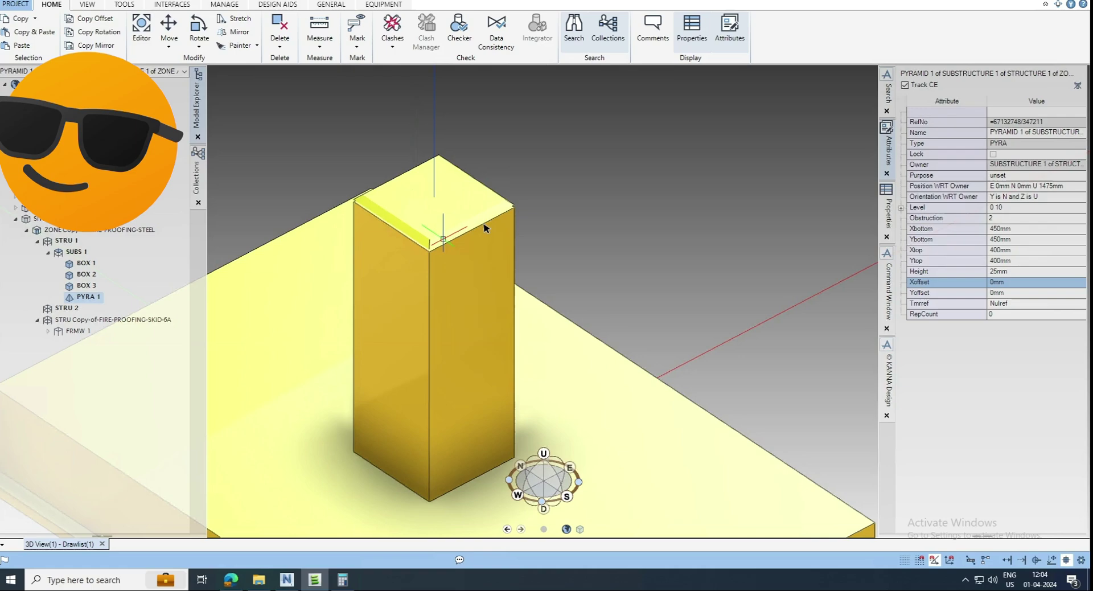
{"action": "middle_click_drag", "start_coordinate": [415, 193], "coordinate": [504, 207]}
{"action": "scroll", "coordinate": [504, 207], "scroll_direction": "up", "scroll_amount": 3}
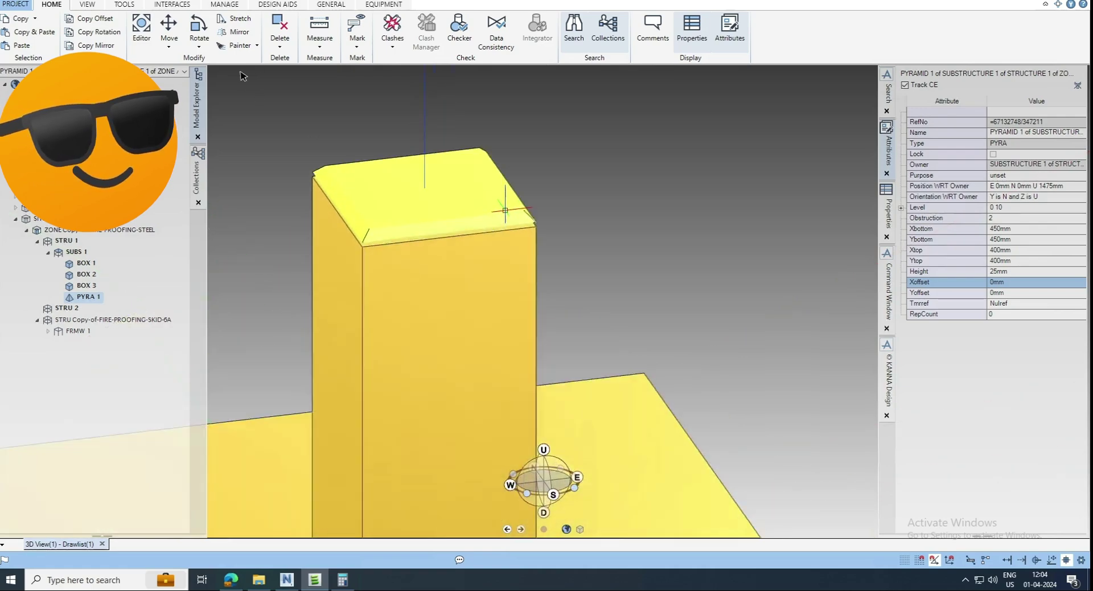
{"action": "left_click", "coordinate": [172, 44]}
{"action": "left_click", "coordinate": [179, 86]}
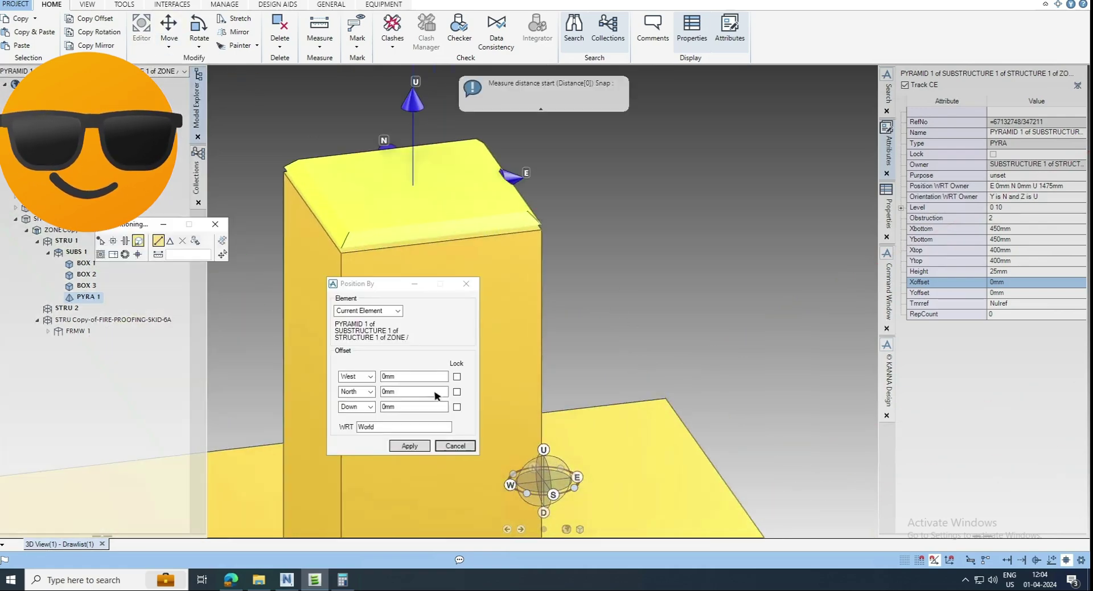
{"action": "left_click", "coordinate": [457, 376]}
{"action": "left_click", "coordinate": [456, 392]}
{"action": "left_click", "coordinate": [539, 230]}
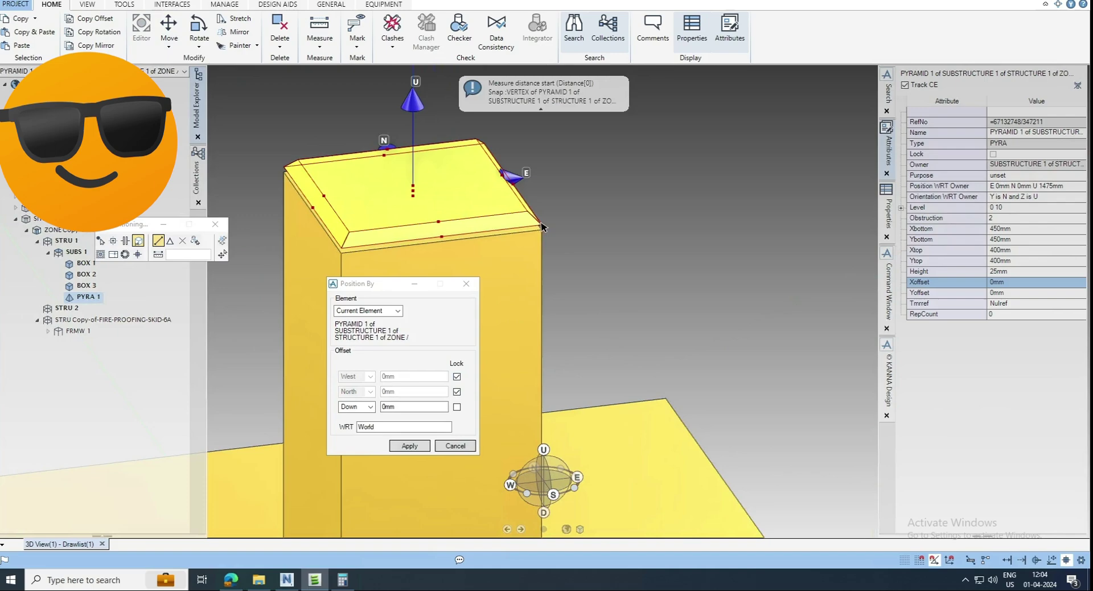
{"action": "left_click", "coordinate": [540, 231]}
{"action": "left_click", "coordinate": [410, 446]}
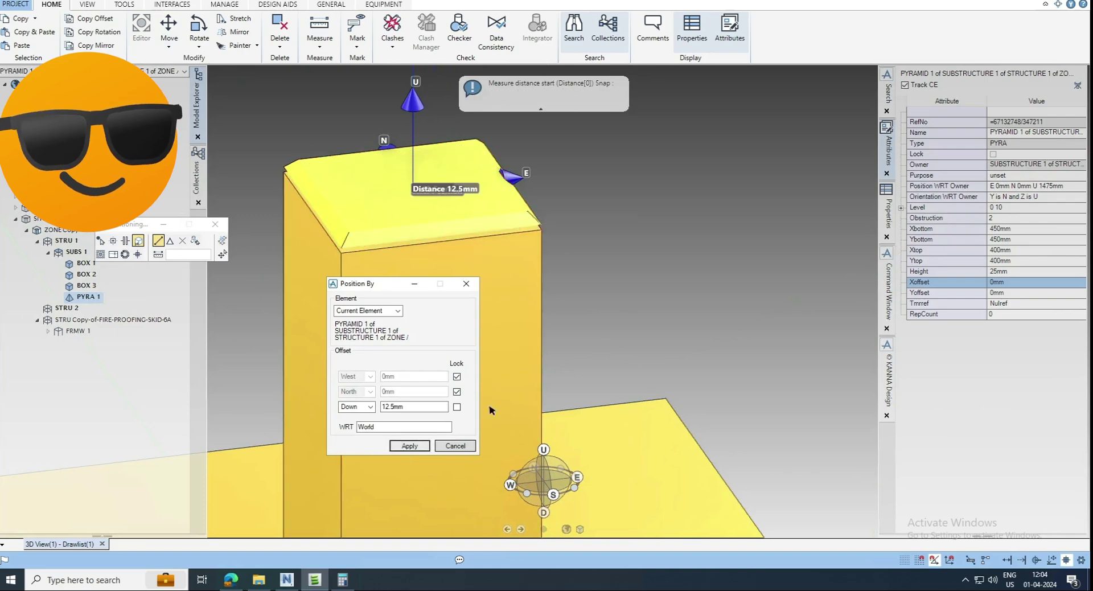
{"action": "left_click", "coordinate": [439, 446]}
Step: Copy SUBS 1 with an offset of 4000 mm in X, making 2 copies relative to World, and retain the copies
{"action": "scroll", "coordinate": [507, 232], "scroll_direction": "down", "scroll_amount": 3}
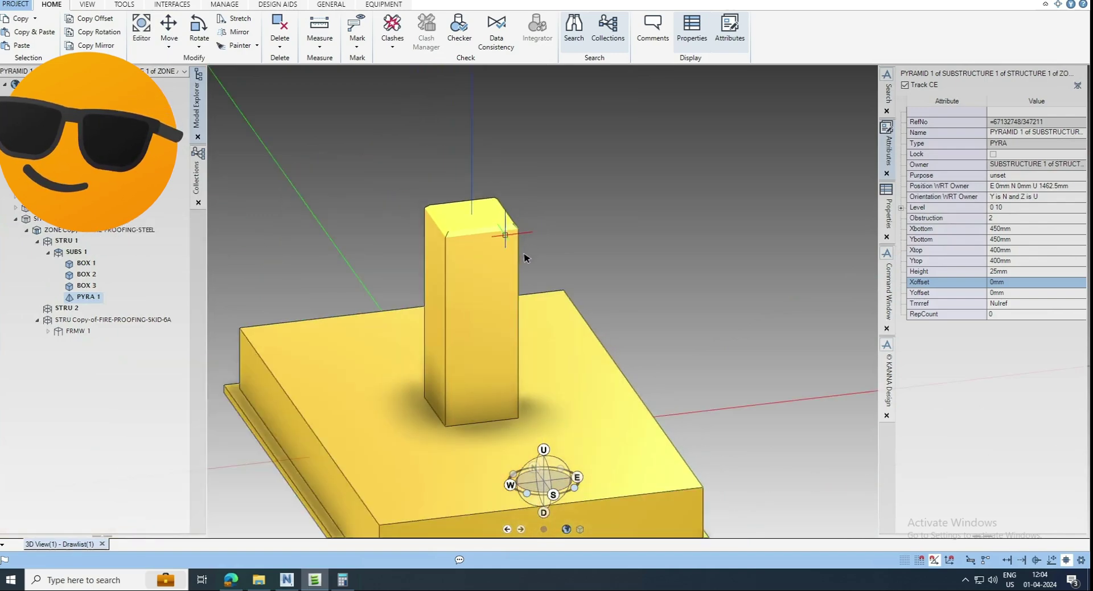
{"action": "mouse_move", "coordinate": [458, 283]}
{"action": "middle_mouse_down"}
{"action": "mouse_move", "coordinate": [490, 309]}
{"action": "mouse_move", "coordinate": [554, 297]}
{"action": "mouse_move", "coordinate": [455, 275]}
{"action": "middle_mouse_up"}
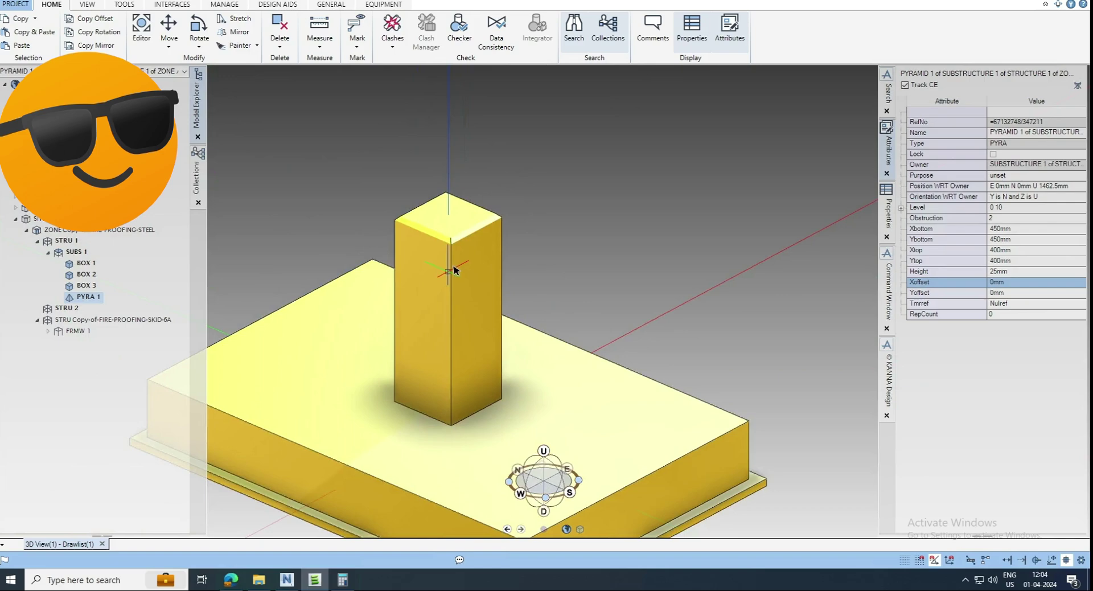
{"action": "scroll", "coordinate": [456, 275], "scroll_direction": "down", "scroll_amount": 3}
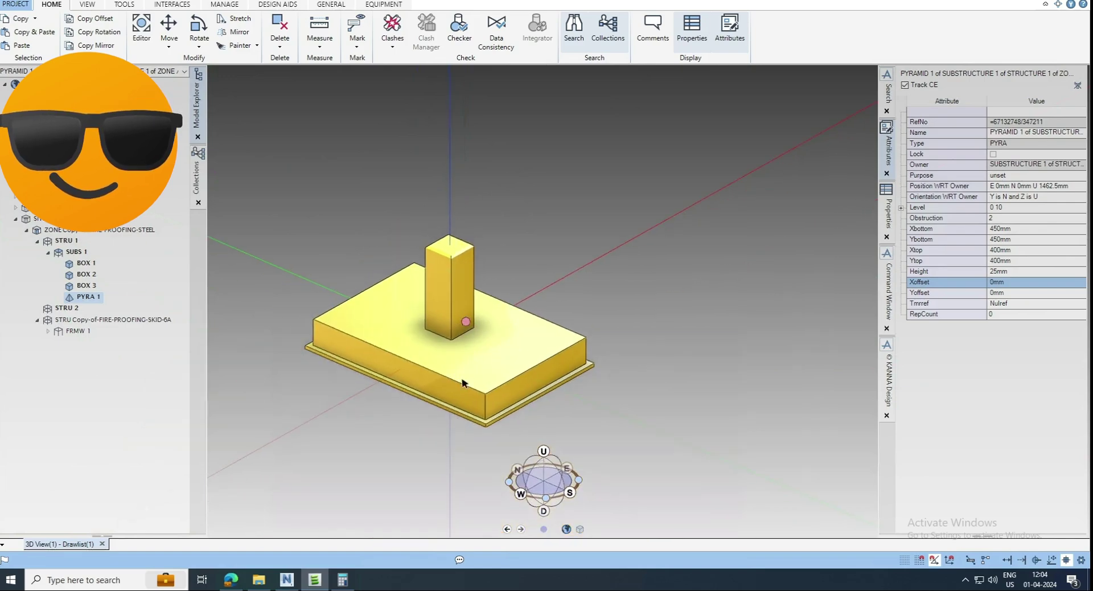
{"action": "middle_click_drag", "start_coordinate": [463, 383], "coordinate": [319, 317]}
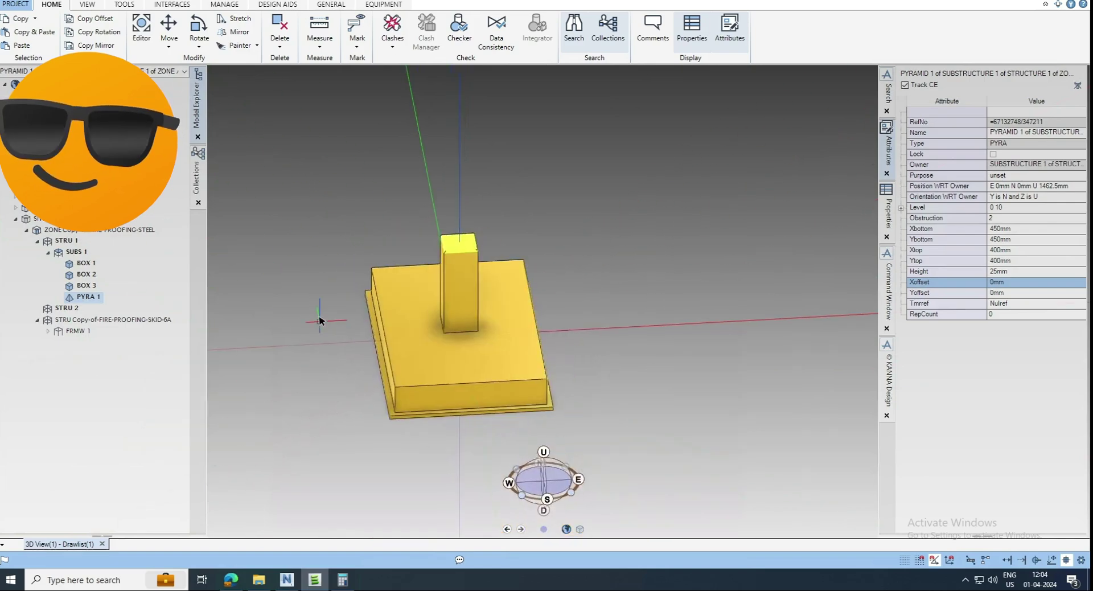
{"action": "left_click", "coordinate": [80, 252]}
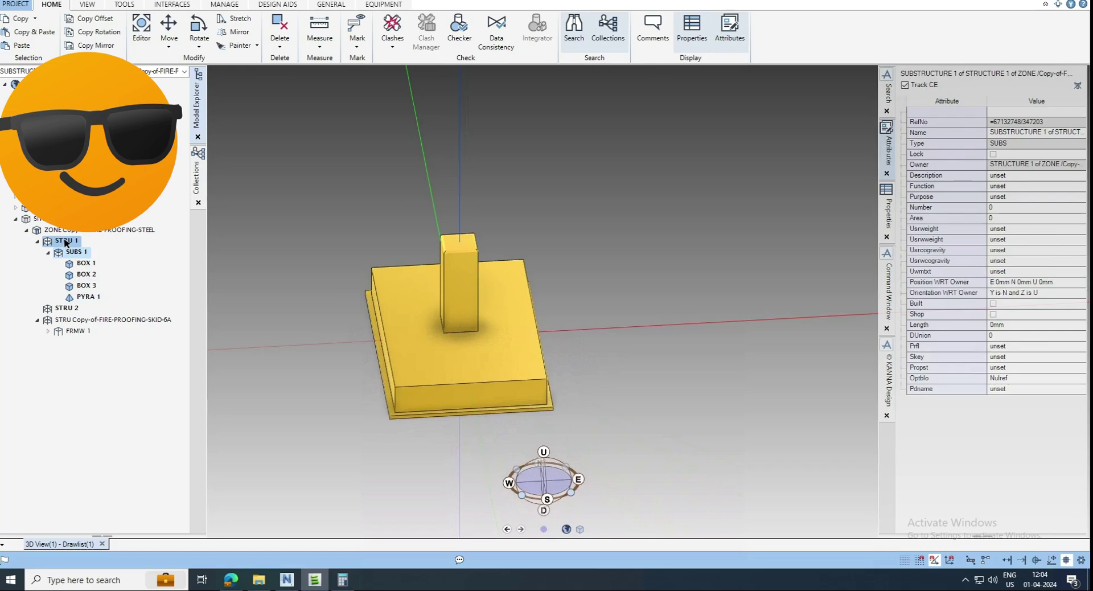
{"action": "left_click", "coordinate": [79, 256]}
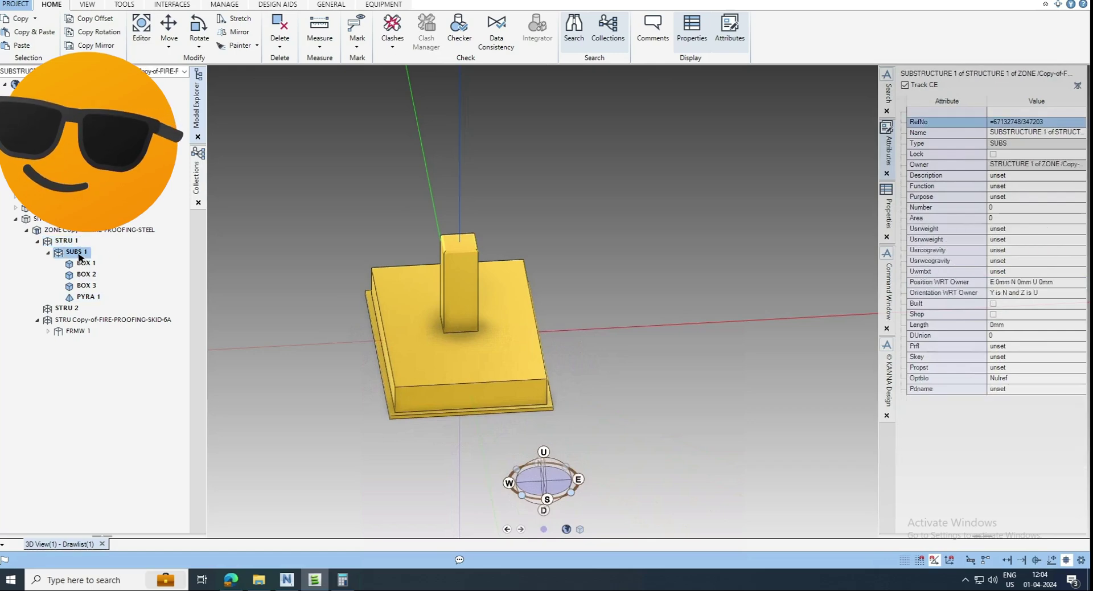
{"action": "left_click", "coordinate": [94, 18]}
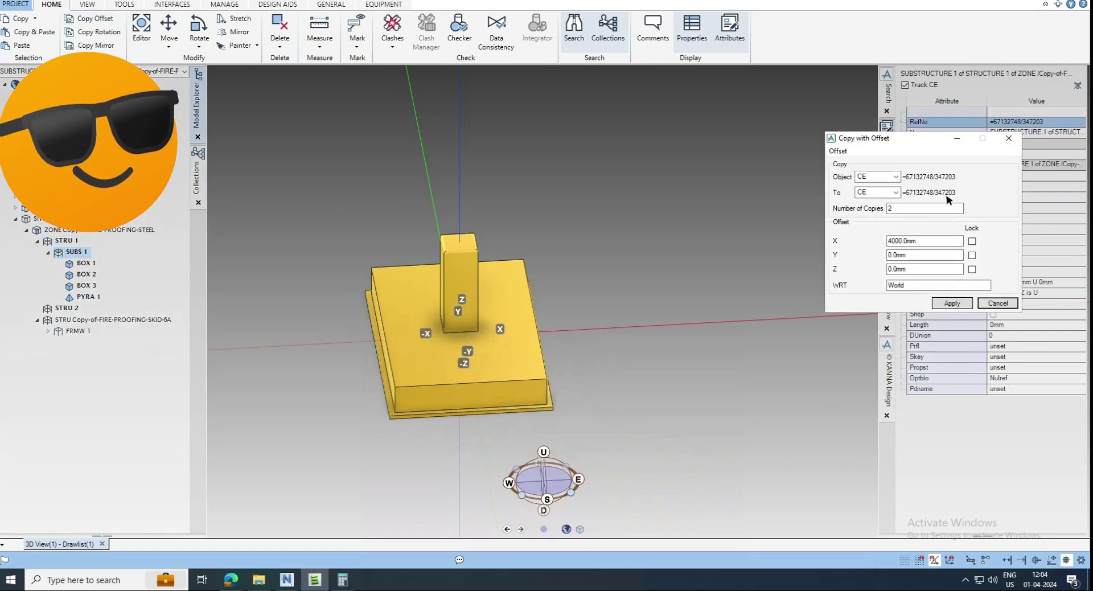
{"action": "double_click", "coordinate": [891, 208]}
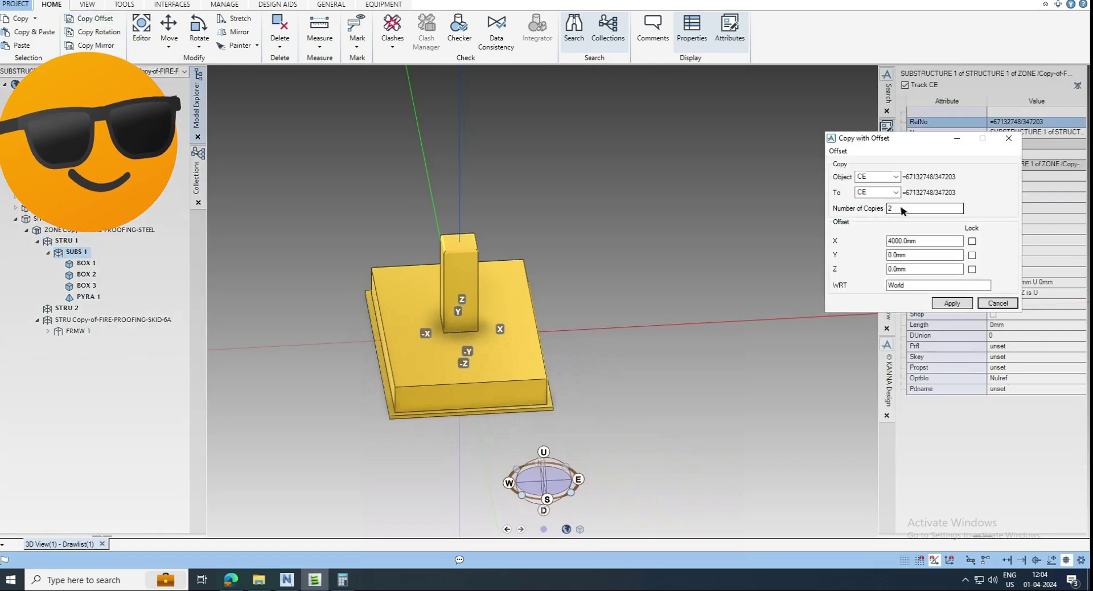
{"action": "left_click", "coordinate": [956, 303]}
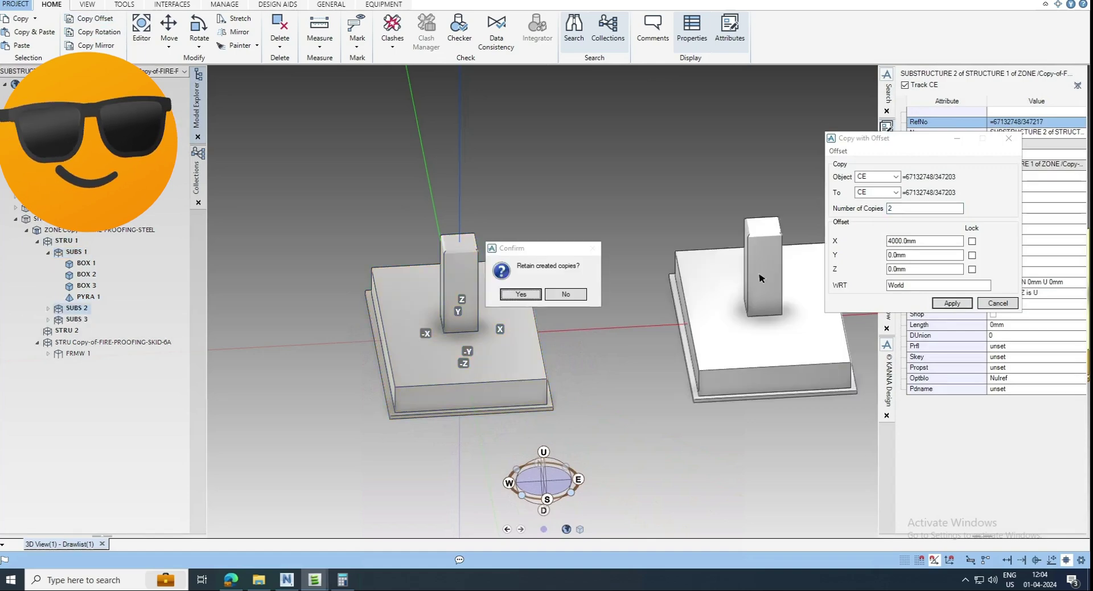
{"action": "left_click", "coordinate": [520, 294]}
{"action": "scroll", "coordinate": [444, 267], "scroll_direction": "down", "scroll_amount": 5}
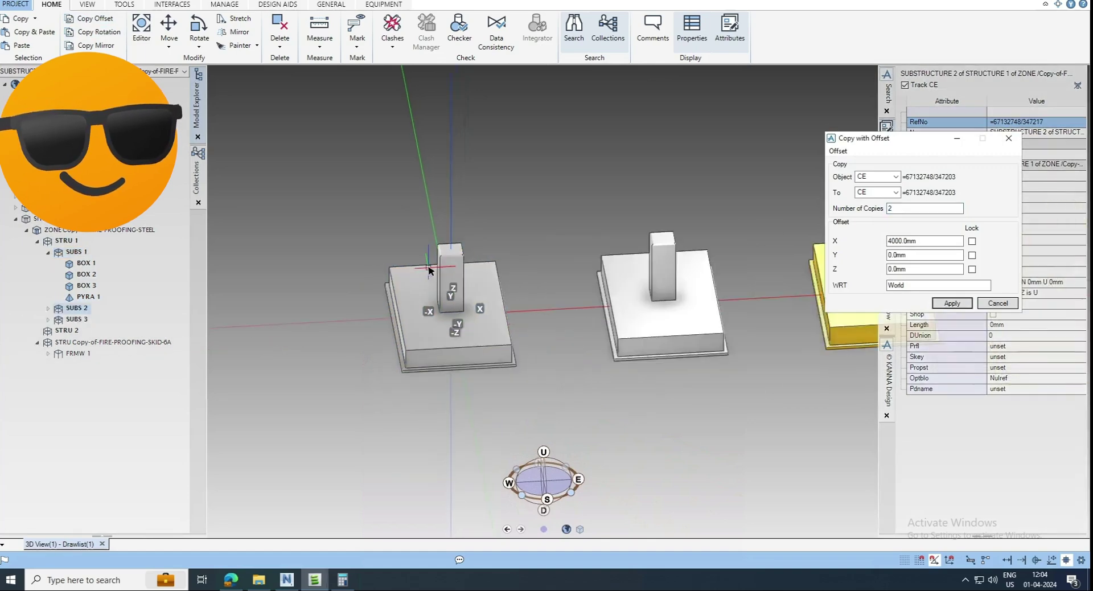
{"action": "left_click", "coordinate": [1002, 304]}
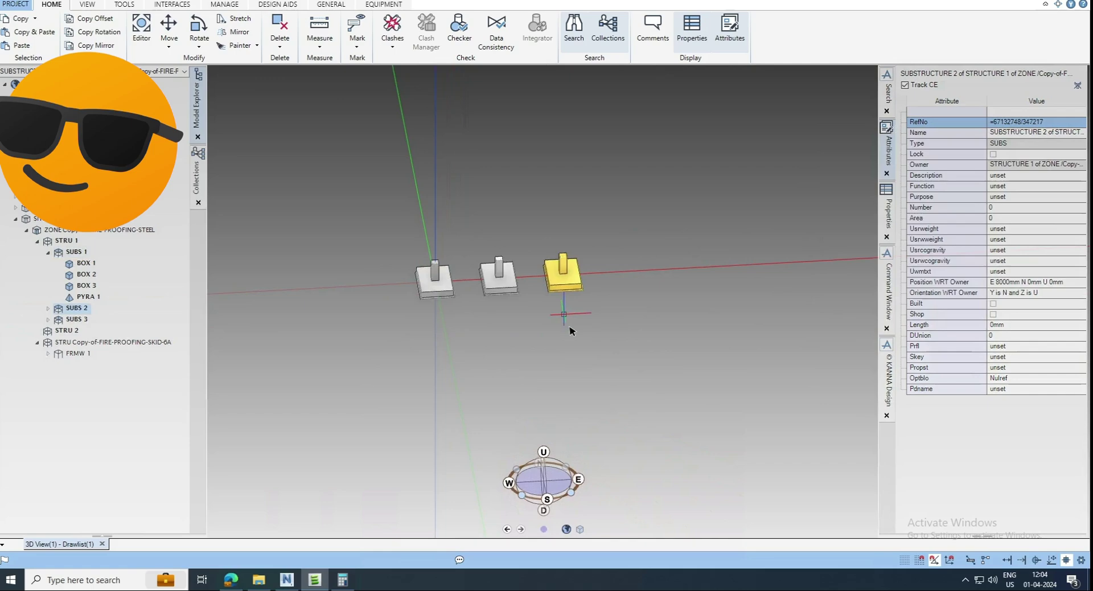
Step: Create a framework under STRU 2 and a subframework inside it with the commands "new frmw" and "new sbfr"
{"action": "scroll", "coordinate": [495, 281], "scroll_direction": "up", "scroll_amount": 5}
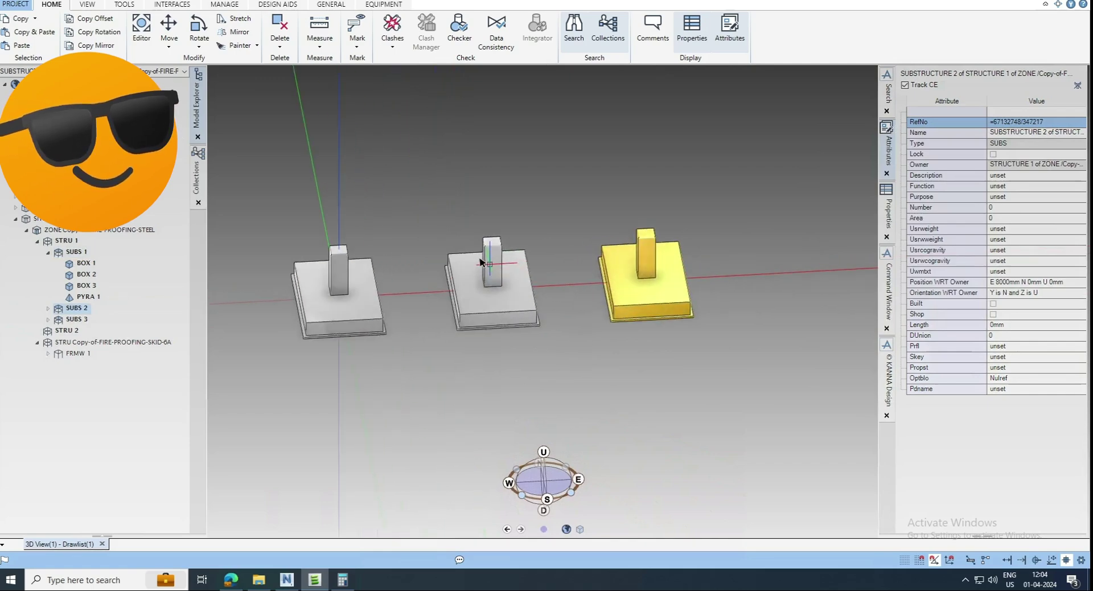
{"action": "middle_click_drag", "start_coordinate": [480, 286], "coordinate": [481, 354]}
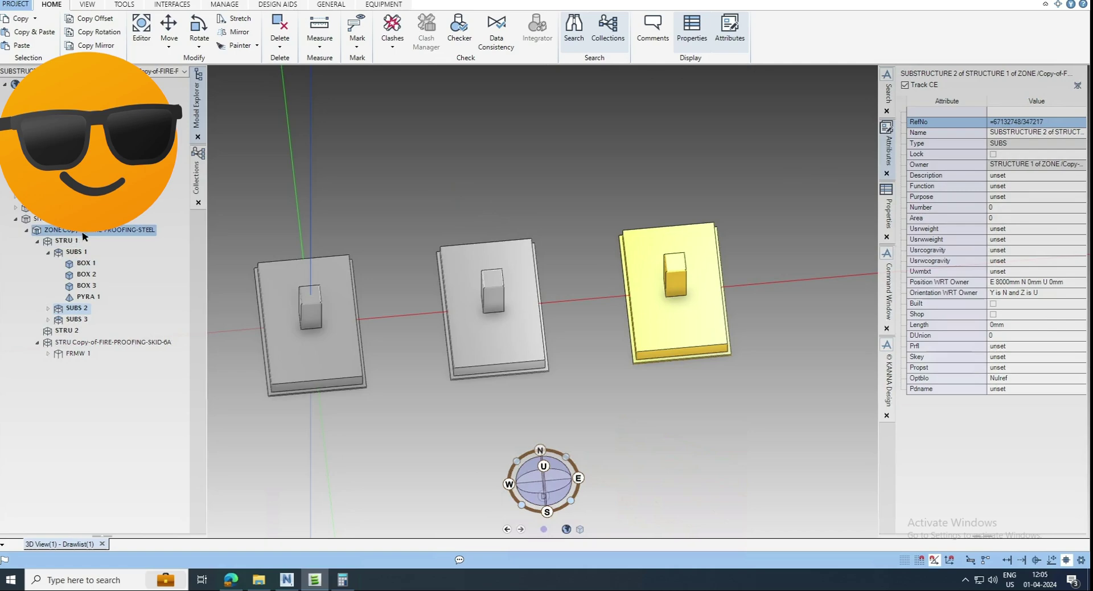
{"action": "left_click", "coordinate": [66, 330]}
{"action": "left_click", "coordinate": [888, 287]}
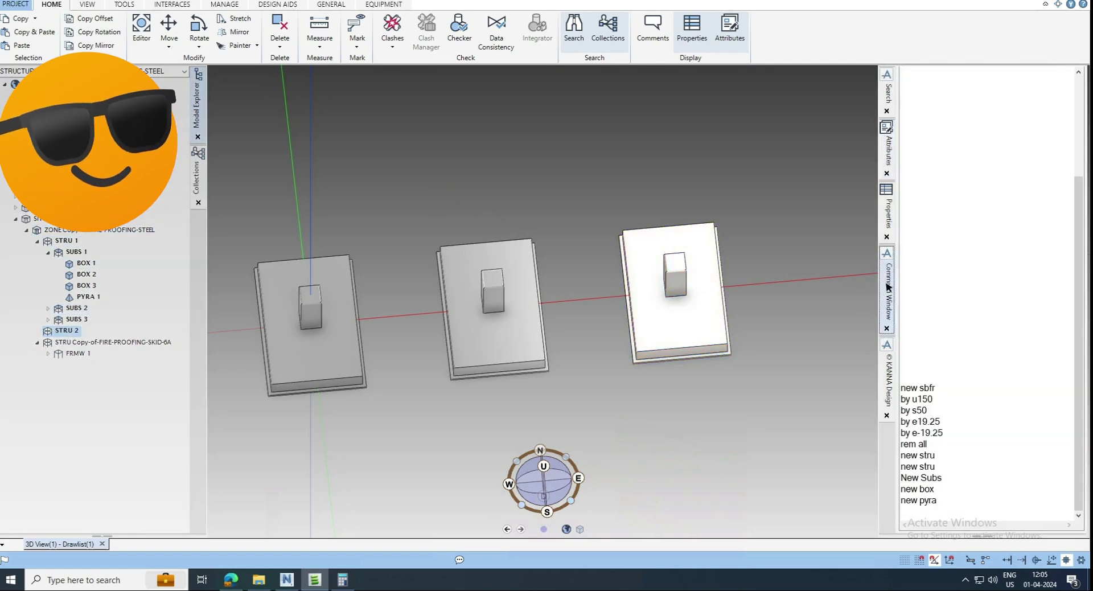
{"action": "left_click", "coordinate": [917, 507]}
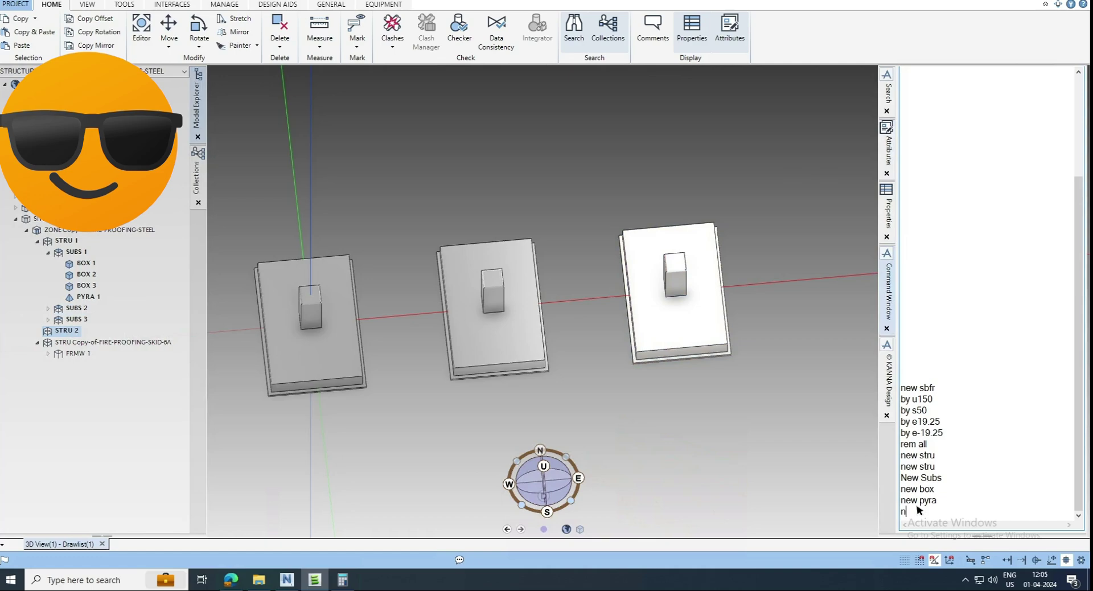
{"action": "type", "text": "new frmw"}
{"action": "key", "text": "Return"}
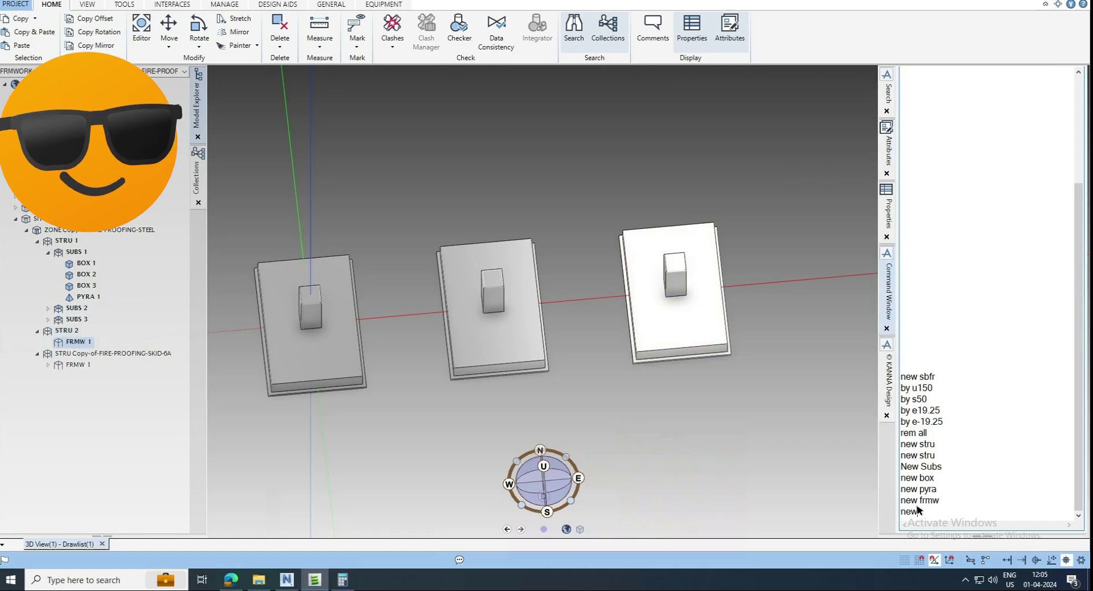
{"action": "type", "text": "new sbfr"}
{"action": "key", "text": "Return"}
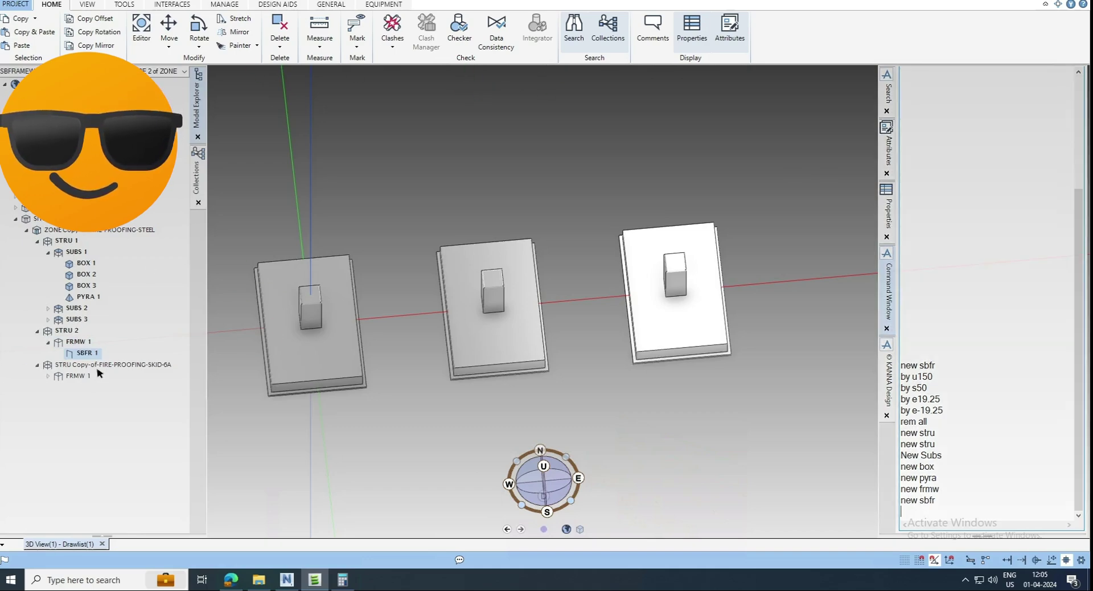
Step: Switch to the structural discipline that provides the section and plate modelling tools, with the view on the easternmost foundation
{"action": "scroll", "coordinate": [531, 233], "scroll_direction": "down", "scroll_amount": 3}
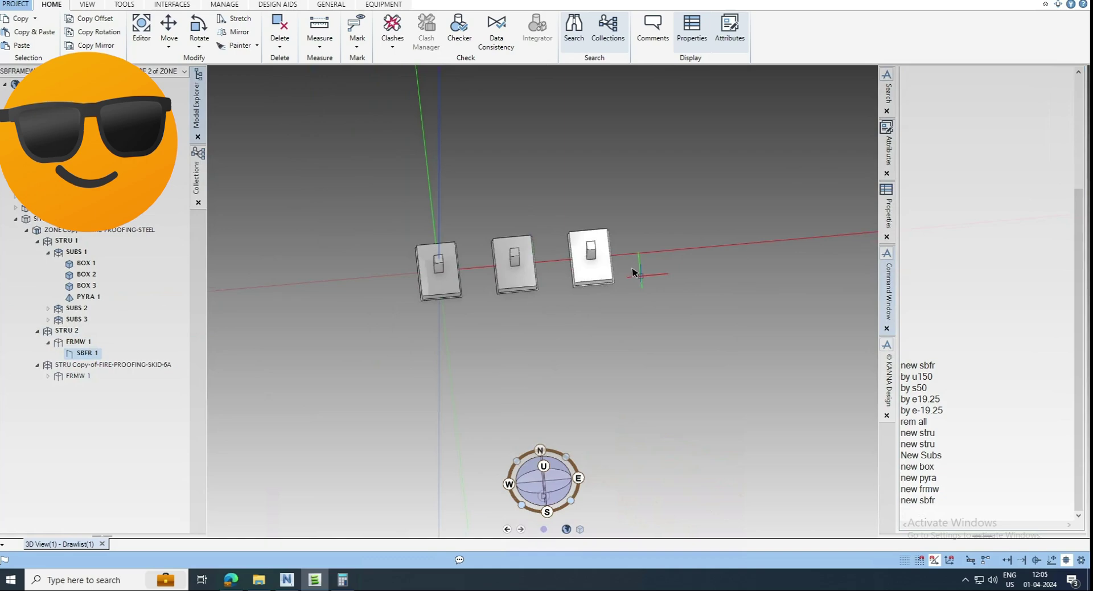
{"action": "middle_click_drag", "start_coordinate": [636, 273], "coordinate": [624, 246]}
{"action": "scroll", "coordinate": [649, 268], "scroll_direction": "up", "scroll_amount": 6}
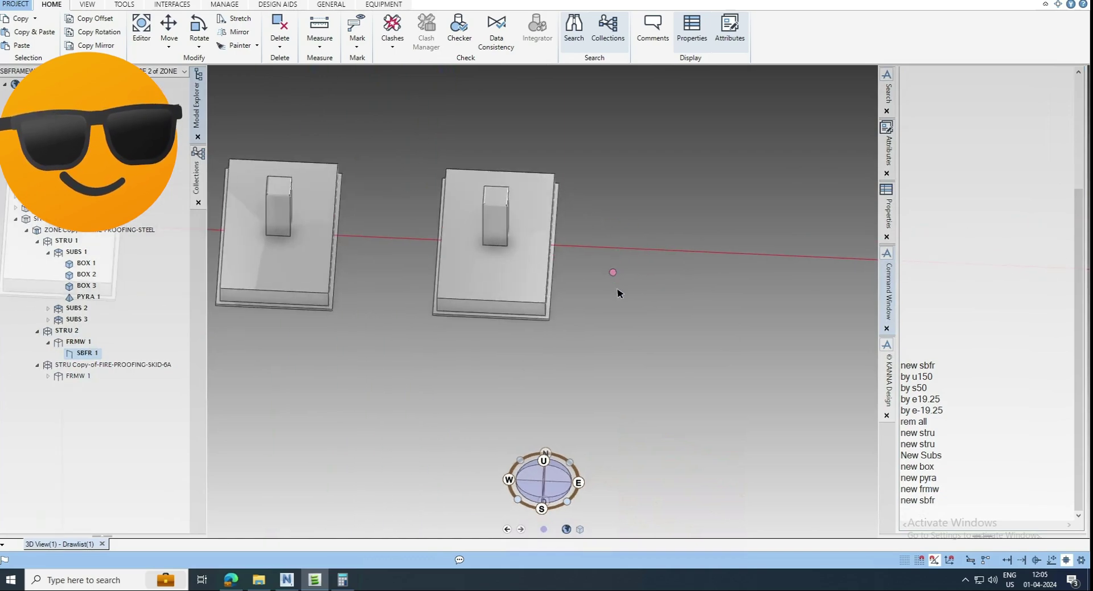
{"action": "middle_click_drag", "start_coordinate": [618, 302], "coordinate": [578, 286]}
{"action": "scroll", "coordinate": [604, 306], "scroll_direction": "up", "scroll_amount": 3}
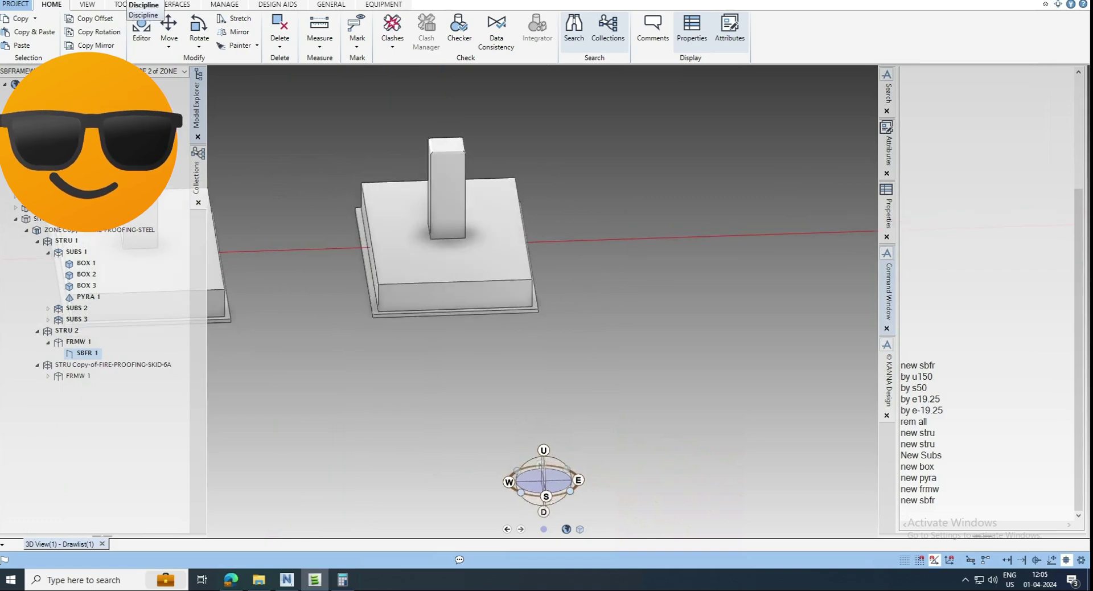
{"action": "left_click", "coordinate": [128, 2]}
{"action": "left_click", "coordinate": [98, 63]}
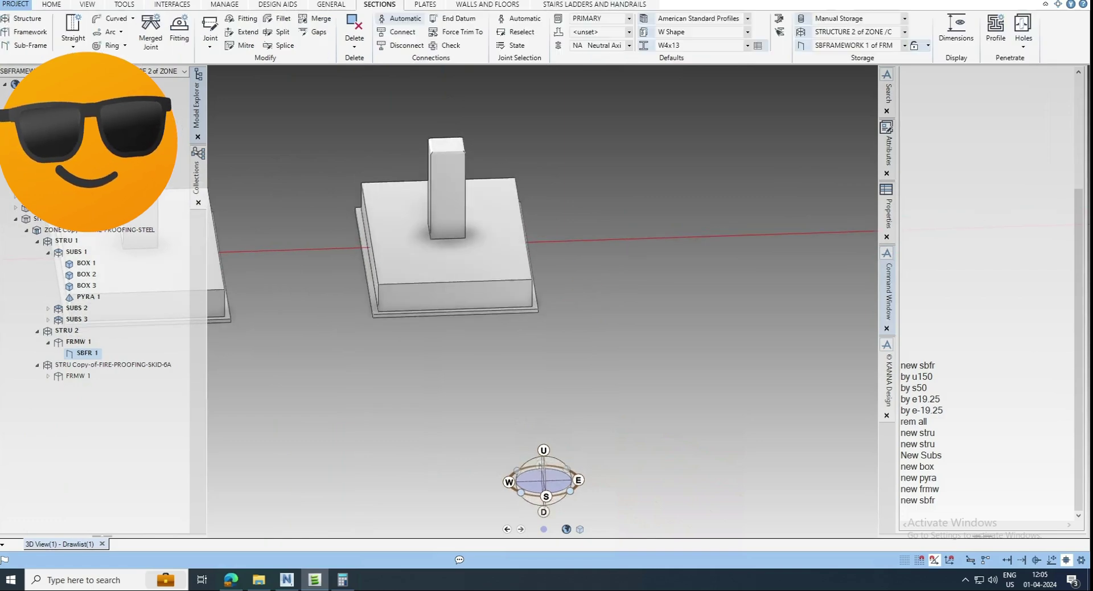
Step: Draw a freehand rectangular panel, 100 mm thick with bottom justification, east of the last foundation in SBFR 1 and select it
{"action": "left_click", "coordinate": [424, 5]}
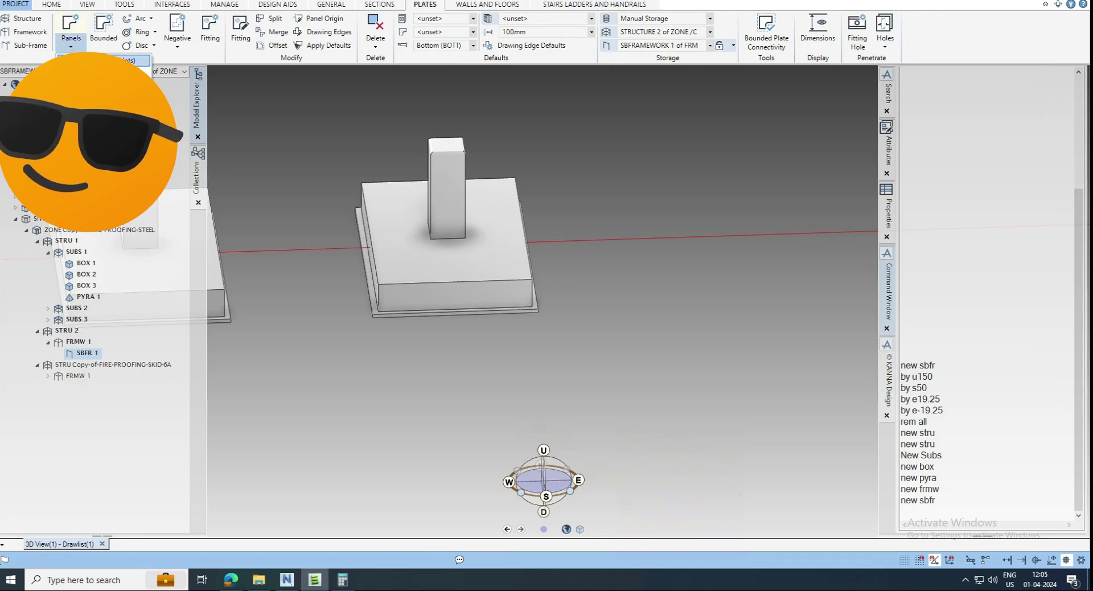
{"action": "left_click", "coordinate": [130, 60]}
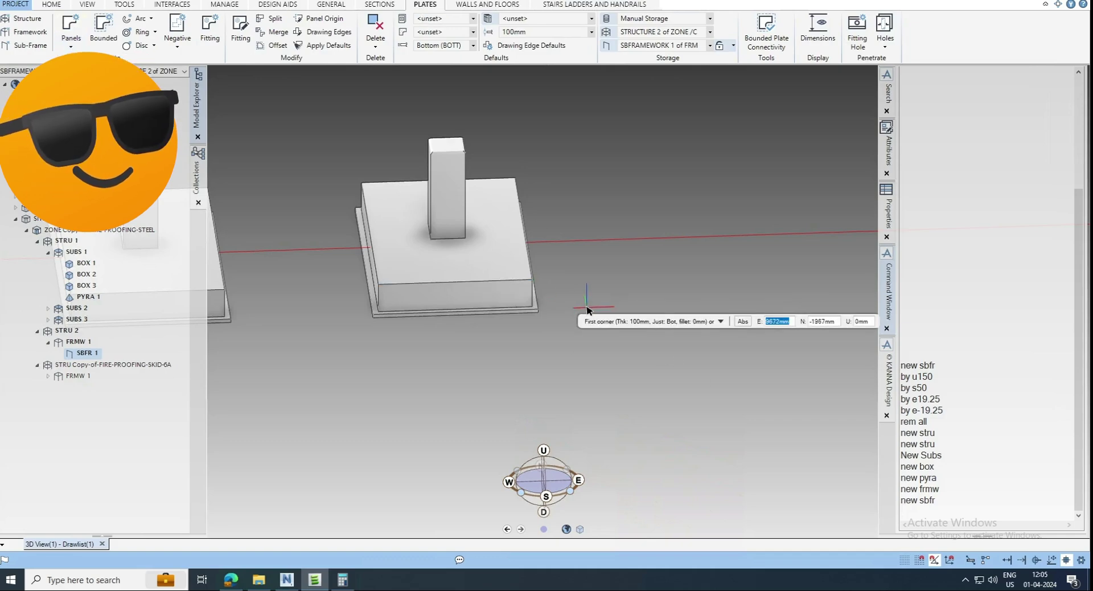
{"action": "left_click", "coordinate": [555, 312]}
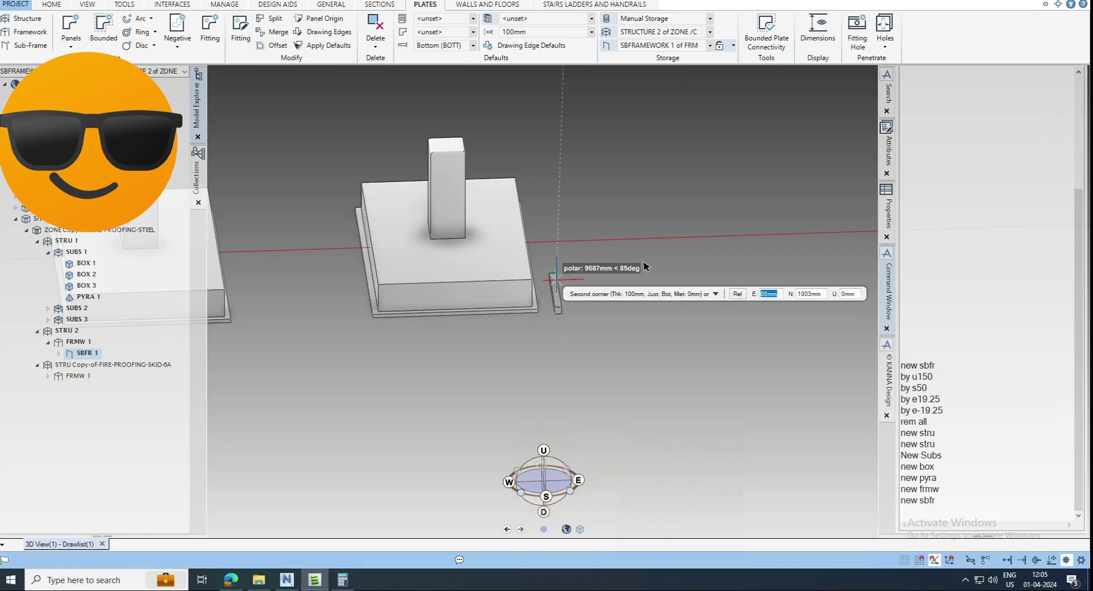
{"action": "left_click", "coordinate": [682, 255]}
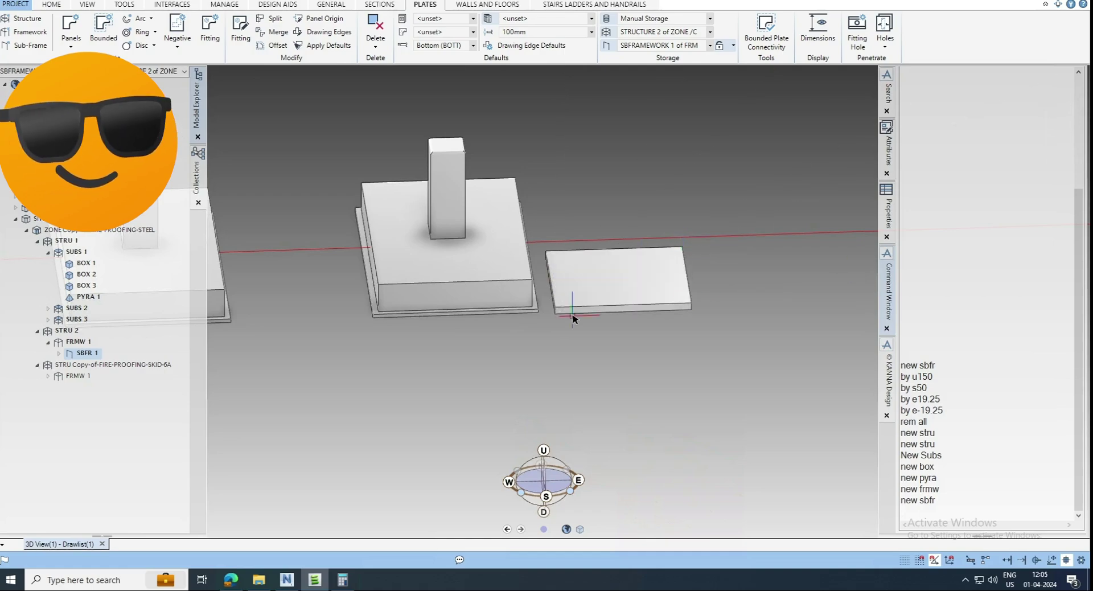
{"action": "middle_click_drag", "start_coordinate": [583, 289], "coordinate": [574, 398]}
{"action": "left_click", "coordinate": [621, 284]}
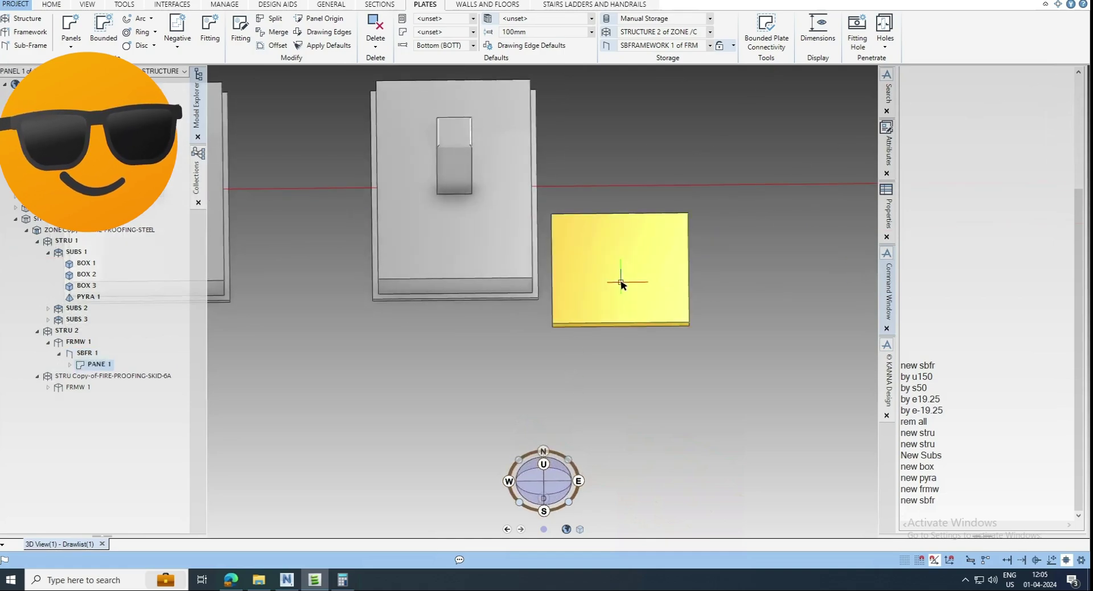
Step: Draw a 600 x 800 mm rectangular panel, 100 mm thick with bottom justification, south of the first panel in SBFR 1
{"action": "middle_click_drag", "start_coordinate": [592, 301], "coordinate": [590, 354]}
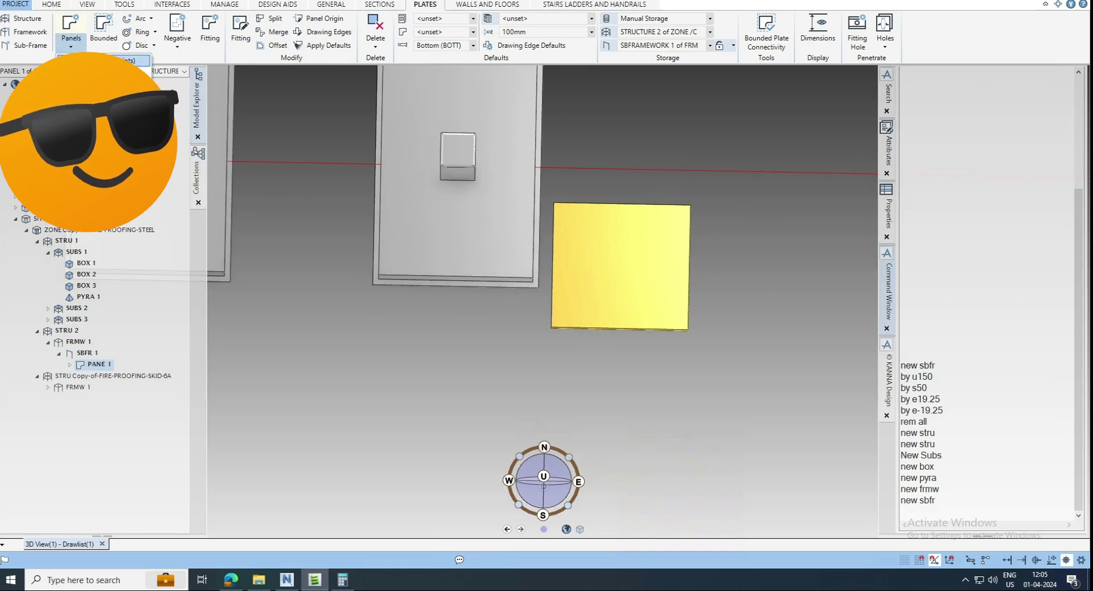
{"action": "left_click", "coordinate": [114, 59]}
{"action": "left_click", "coordinate": [610, 407]}
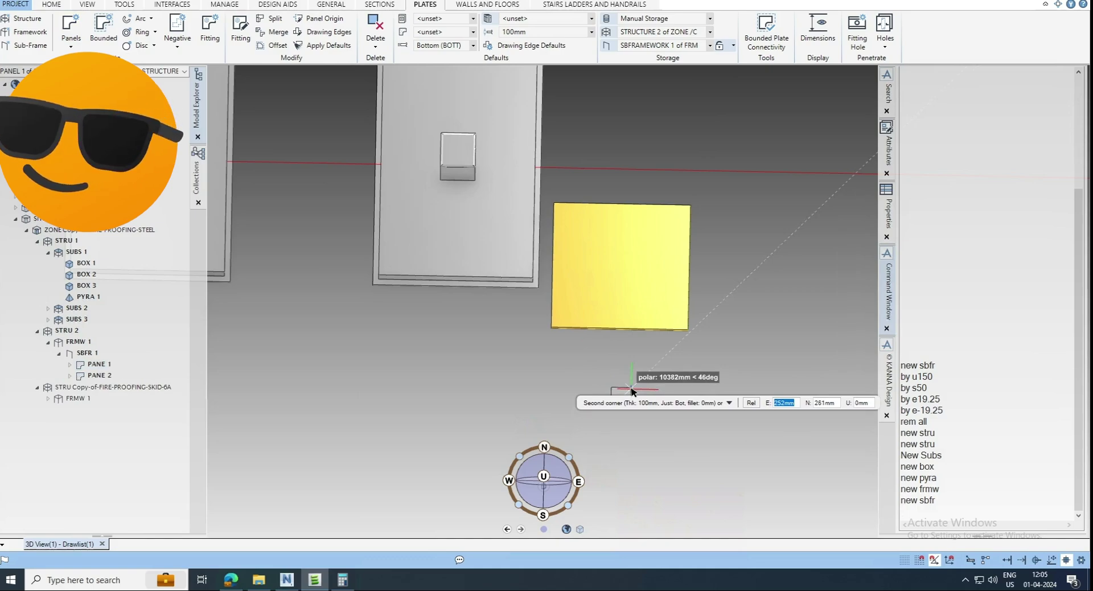
{"action": "type", "text": "600"}
{"action": "key", "text": "Tab"}
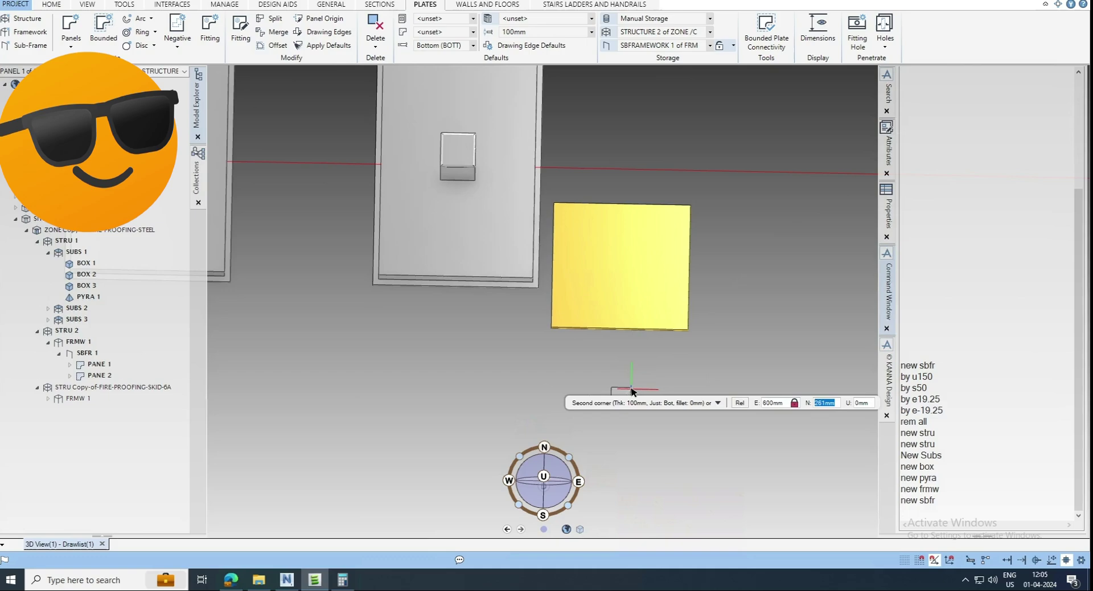
{"action": "type", "text": "800"}
{"action": "key", "text": "Tab"}
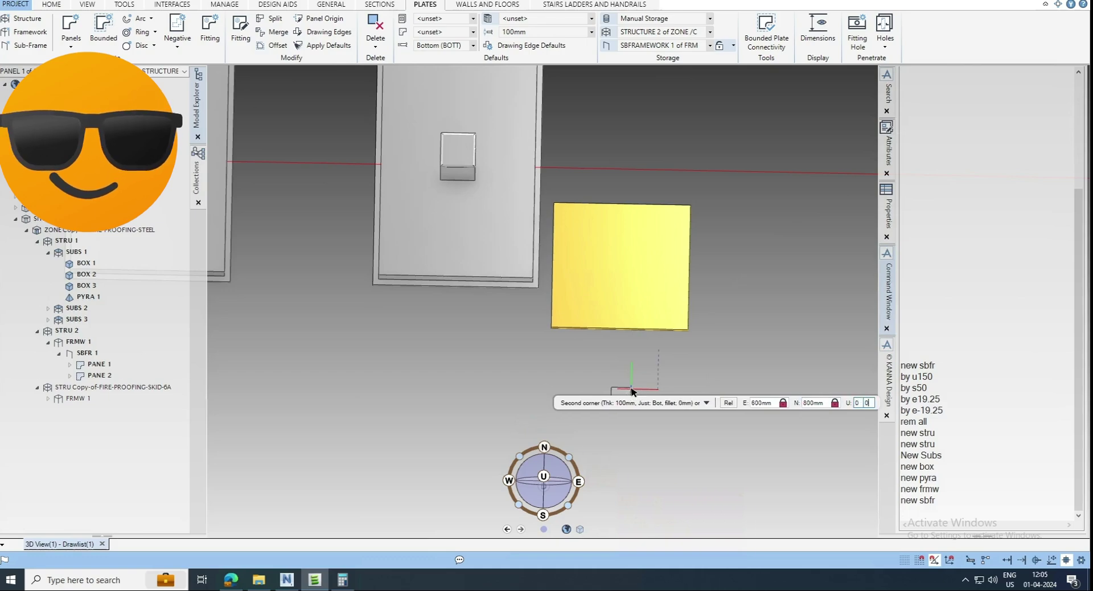
{"action": "key", "text": "Return"}
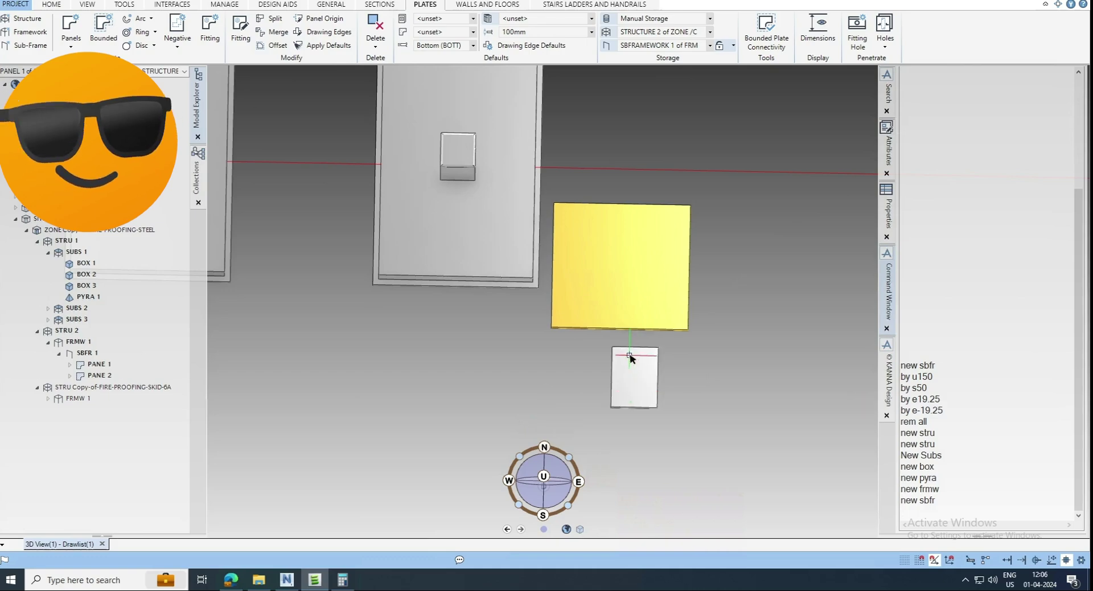
Step: Select the 600 x 800 mm panel and set its thickness to 10 mm in its properties
{"action": "left_click", "coordinate": [632, 364]}
{"action": "mouse_move", "coordinate": [675, 320]}
{"action": "middle_mouse_down"}
{"action": "mouse_move", "coordinate": [695, 308]}
{"action": "mouse_move", "coordinate": [689, 319]}
{"action": "middle_mouse_up"}
{"action": "scroll", "coordinate": [640, 388], "scroll_direction": "up", "scroll_amount": 3}
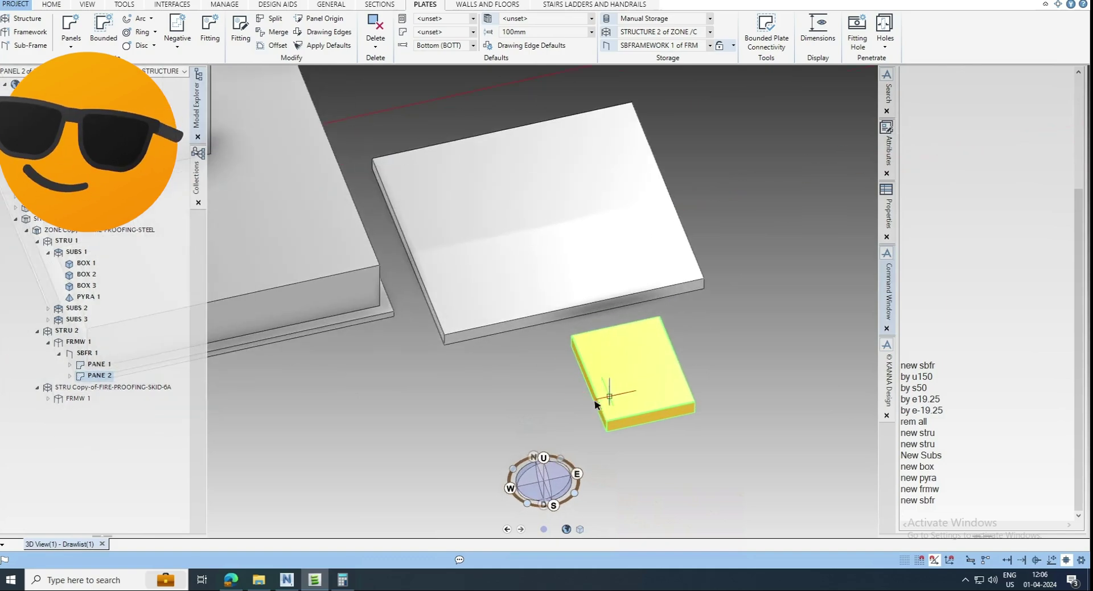
{"action": "left_click", "coordinate": [887, 221]}
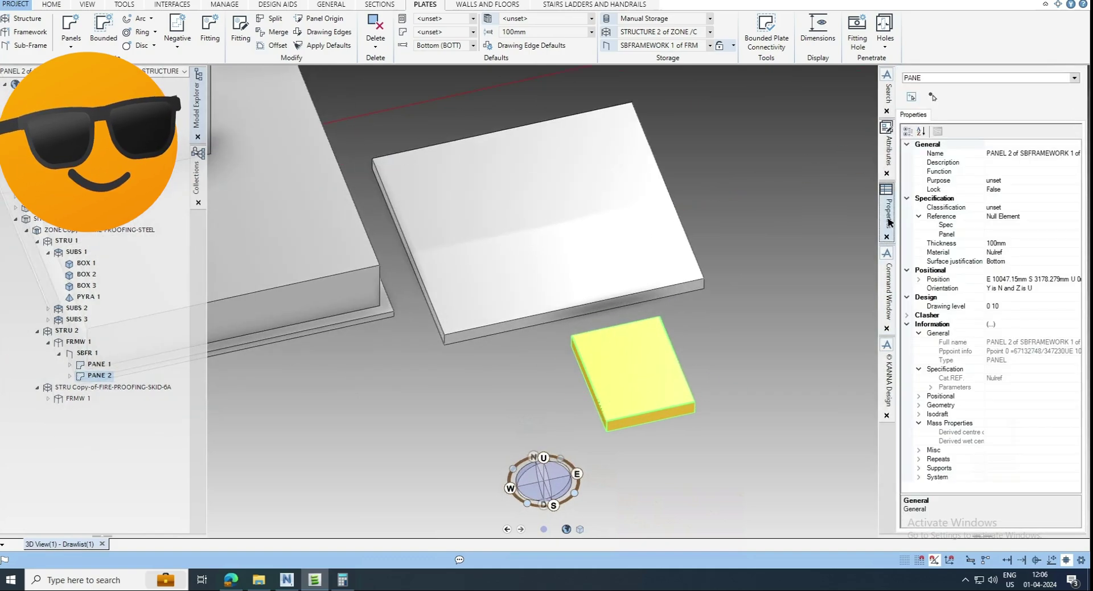
{"action": "left_click", "coordinate": [996, 244]}
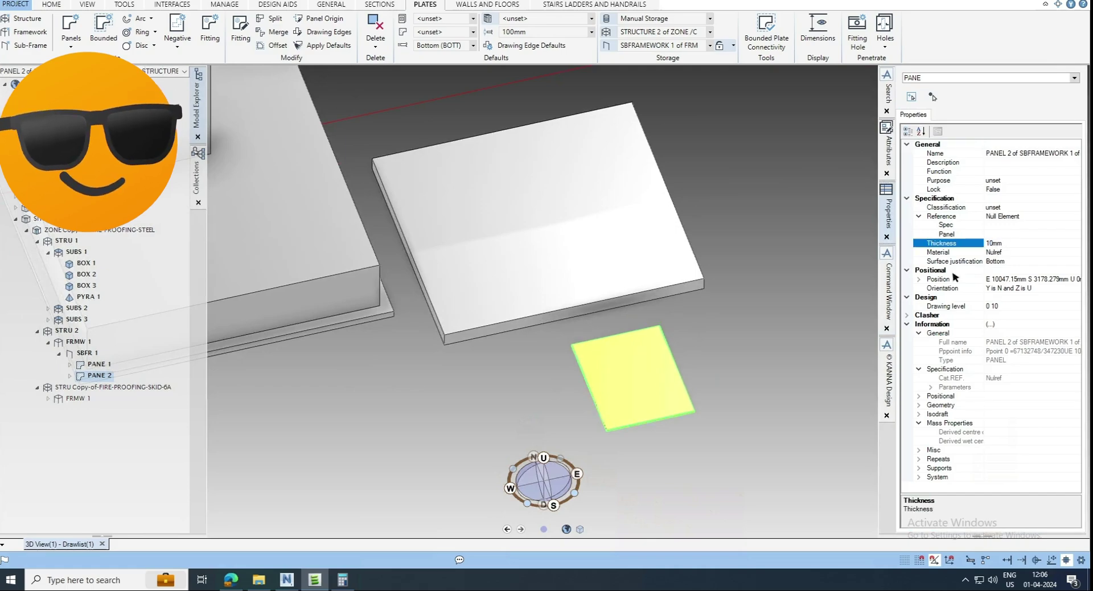
Step: Set the thickness of the 600 x 800 mm panel to 30 mm
{"action": "middle_click_drag", "start_coordinate": [626, 387], "coordinate": [639, 287]}
{"action": "left_click", "coordinate": [994, 245]}
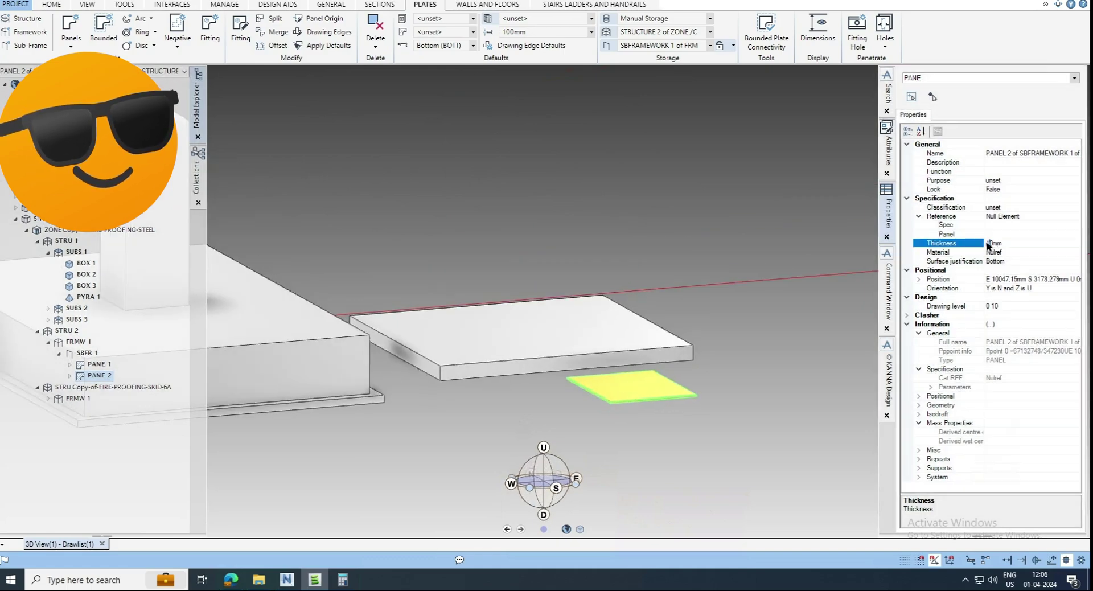
{"action": "key", "text": "Return"}
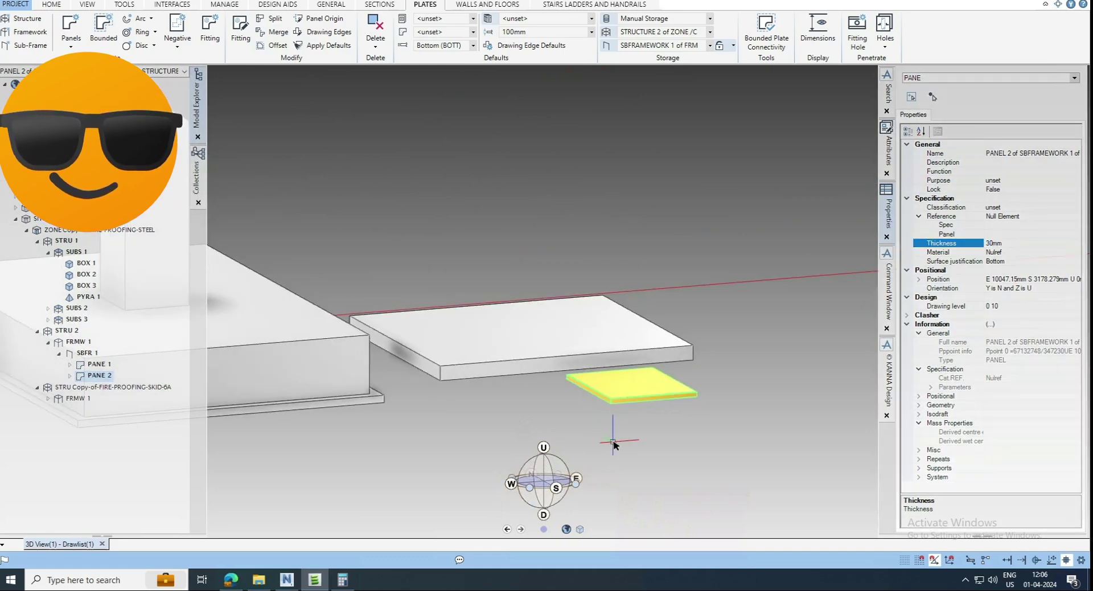
{"action": "left_click", "coordinate": [613, 440]}
Step: Examine the two plate panels beside the row of foundations from several angles
{"action": "middle_click_drag", "start_coordinate": [620, 398], "coordinate": [496, 456]}
{"action": "scroll", "coordinate": [427, 349], "scroll_direction": "down", "scroll_amount": 5}
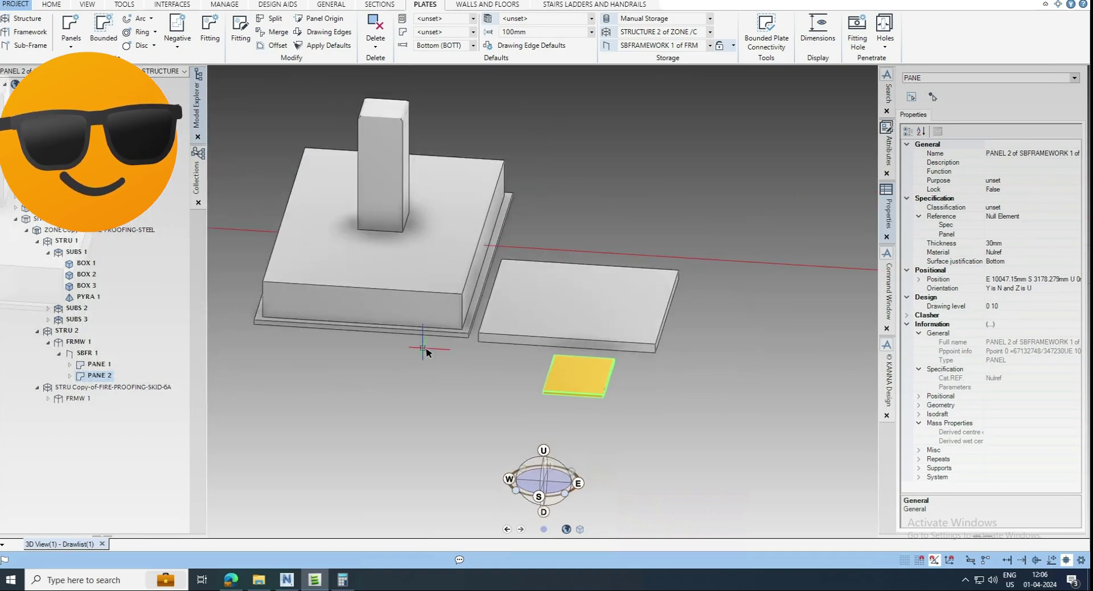
{"action": "middle_click_drag", "start_coordinate": [518, 366], "coordinate": [531, 383]}
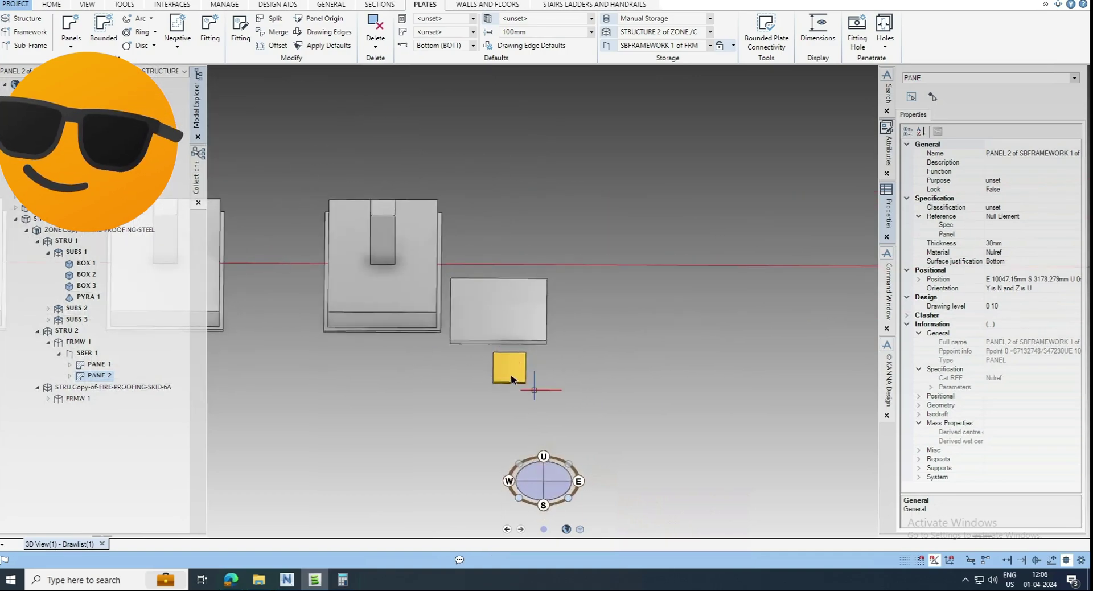
{"action": "scroll", "coordinate": [520, 368], "scroll_direction": "up", "scroll_amount": 4}
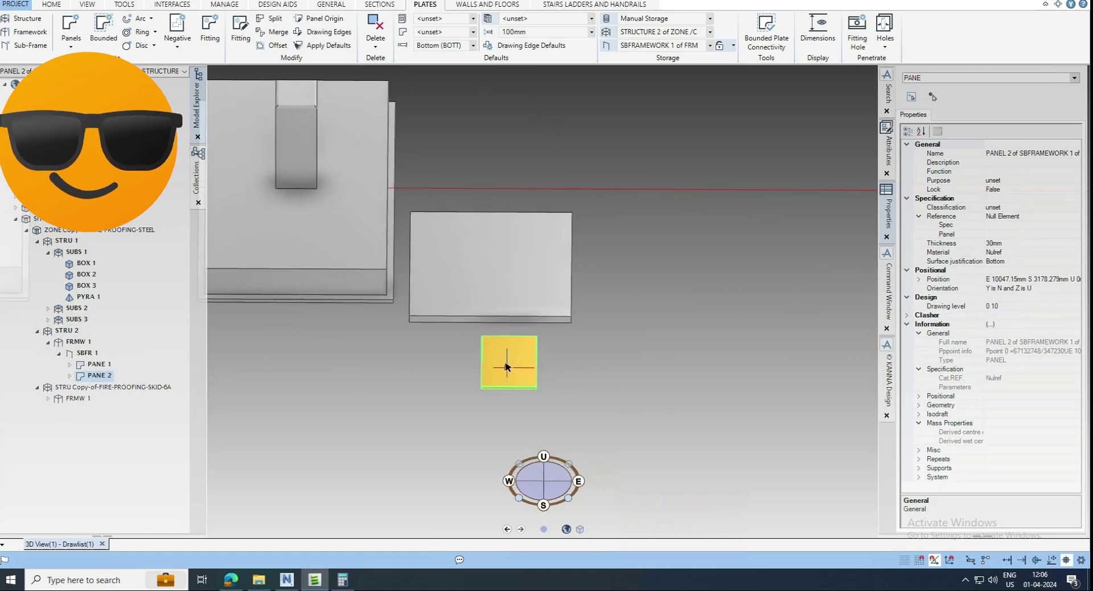
{"action": "scroll", "coordinate": [473, 324], "scroll_direction": "down", "scroll_amount": 4}
{"action": "middle_click_drag", "start_coordinate": [487, 341], "coordinate": [559, 355]}
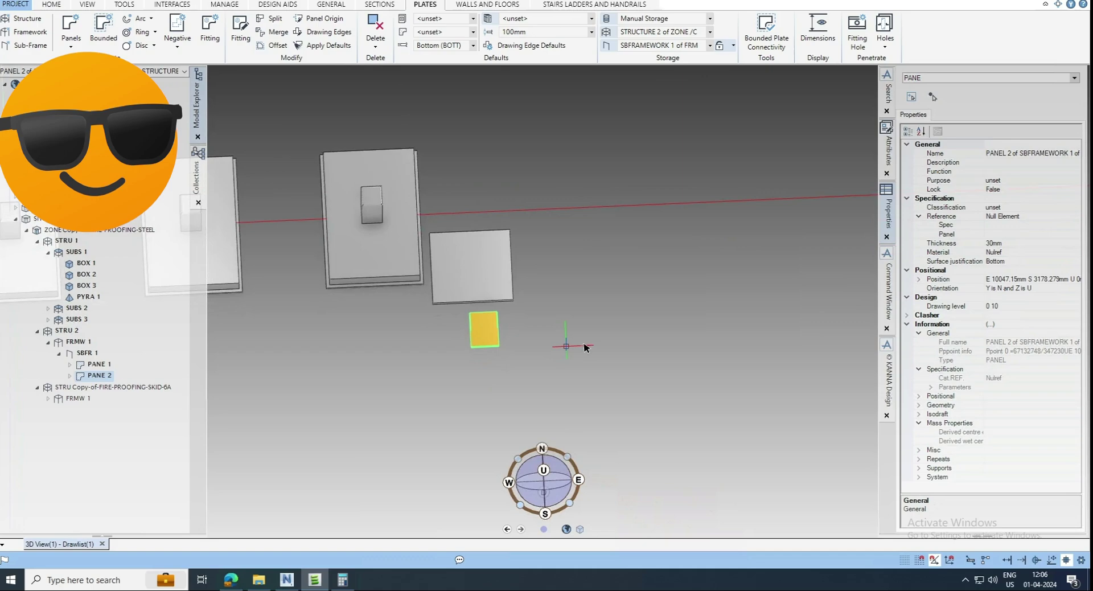
{"action": "scroll", "coordinate": [586, 347], "scroll_direction": "down", "scroll_amount": 4}
{"action": "scroll", "coordinate": [419, 288], "scroll_direction": "up", "scroll_amount": 3}
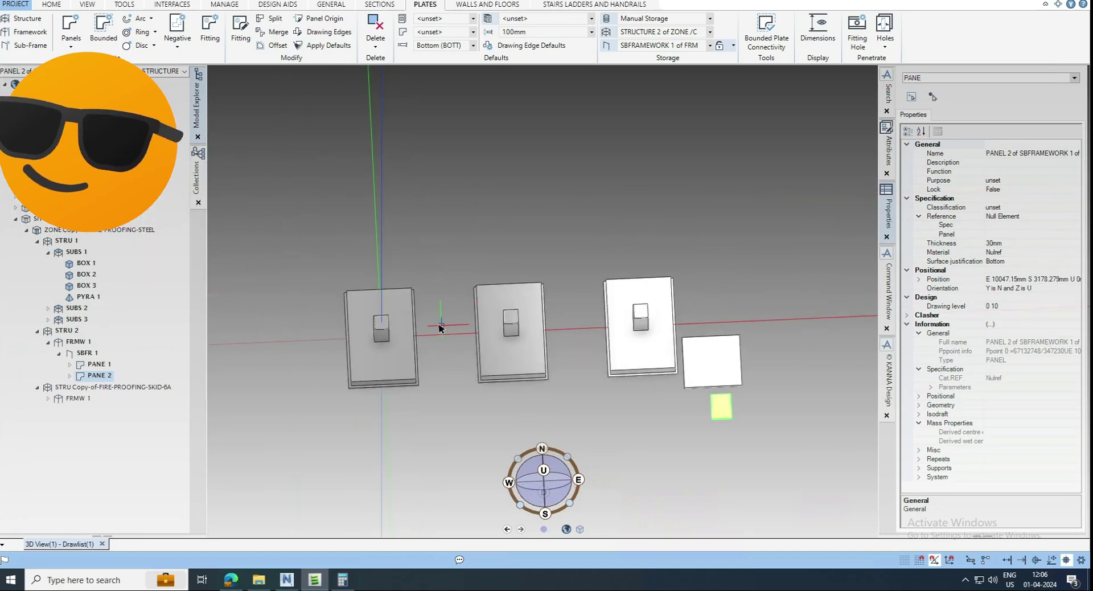
{"action": "middle_click_drag", "start_coordinate": [506, 336], "coordinate": [421, 318]}
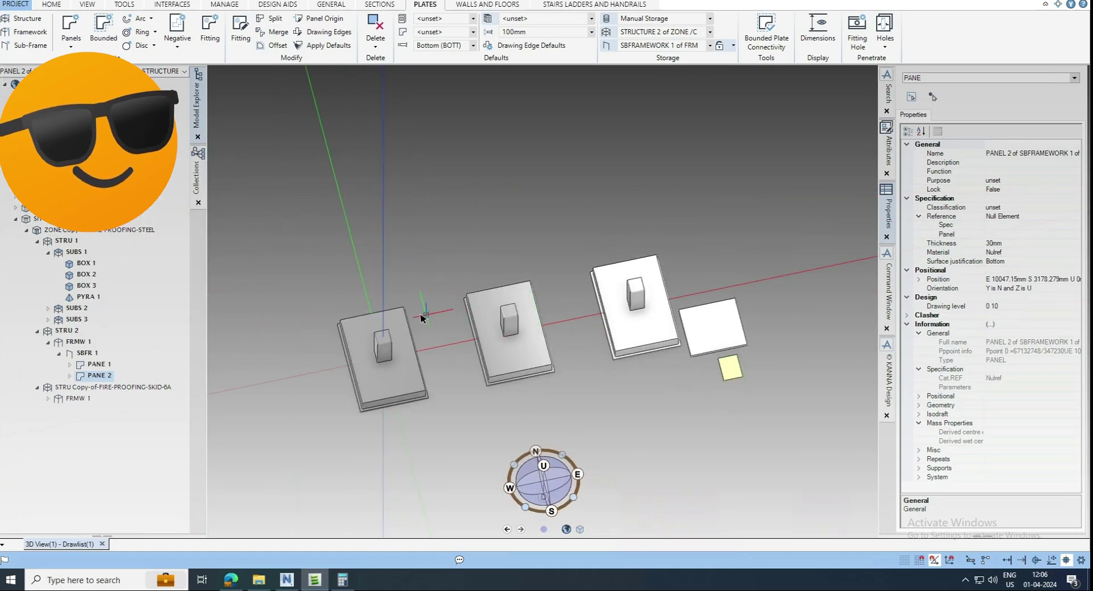
Step: Copy SUBS 1 once with an offset of 6000 mm in Y and 0 mm in X relative to World, and retain the copy
{"action": "left_click", "coordinate": [399, 323]}
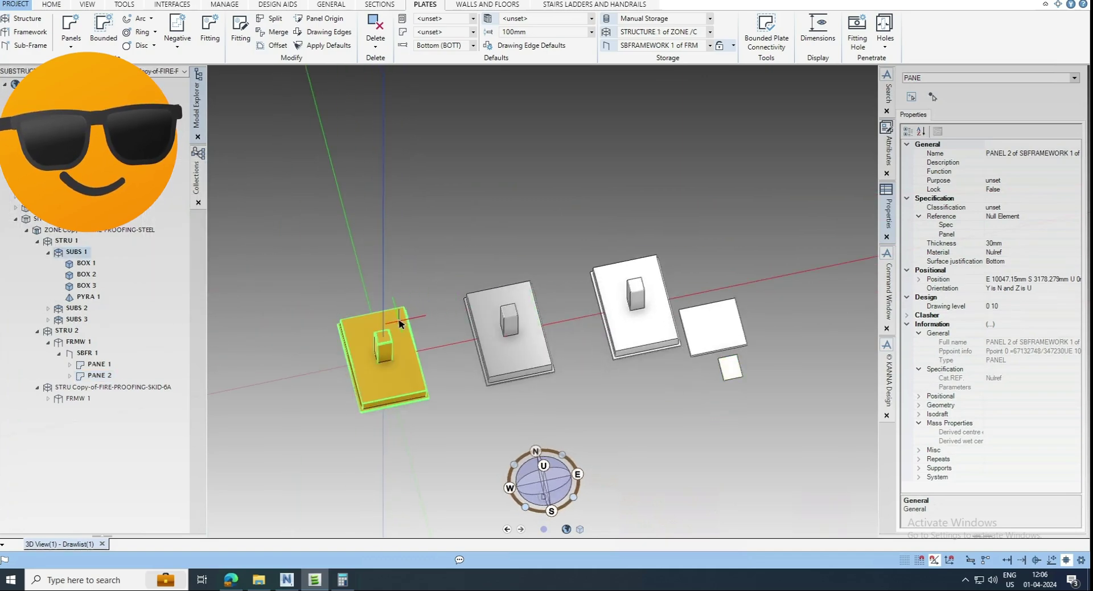
{"action": "left_click", "coordinate": [70, 241]}
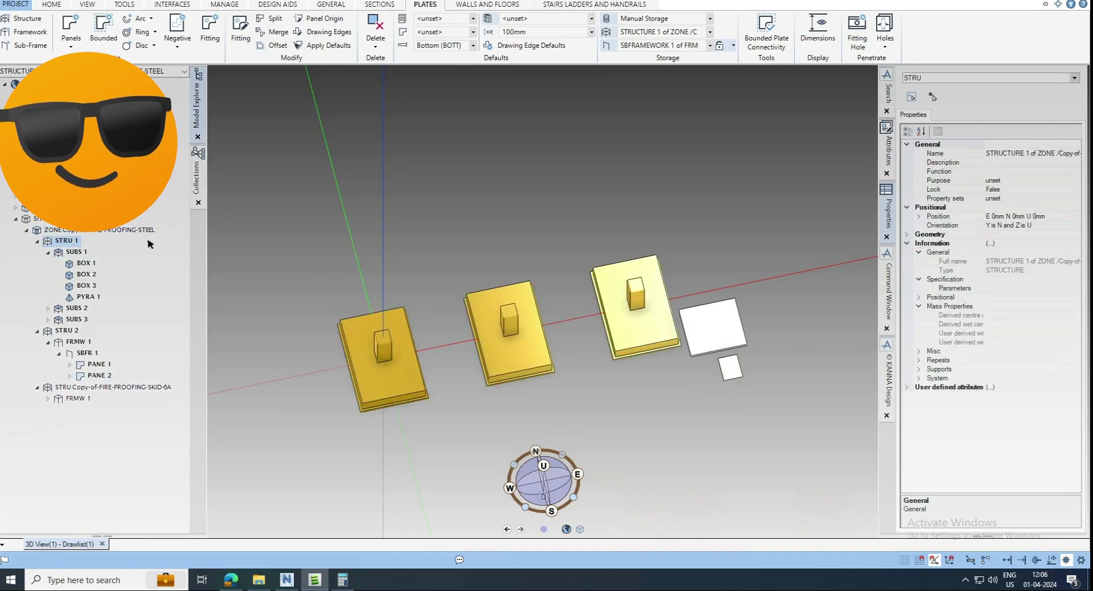
{"action": "left_click", "coordinate": [77, 253]}
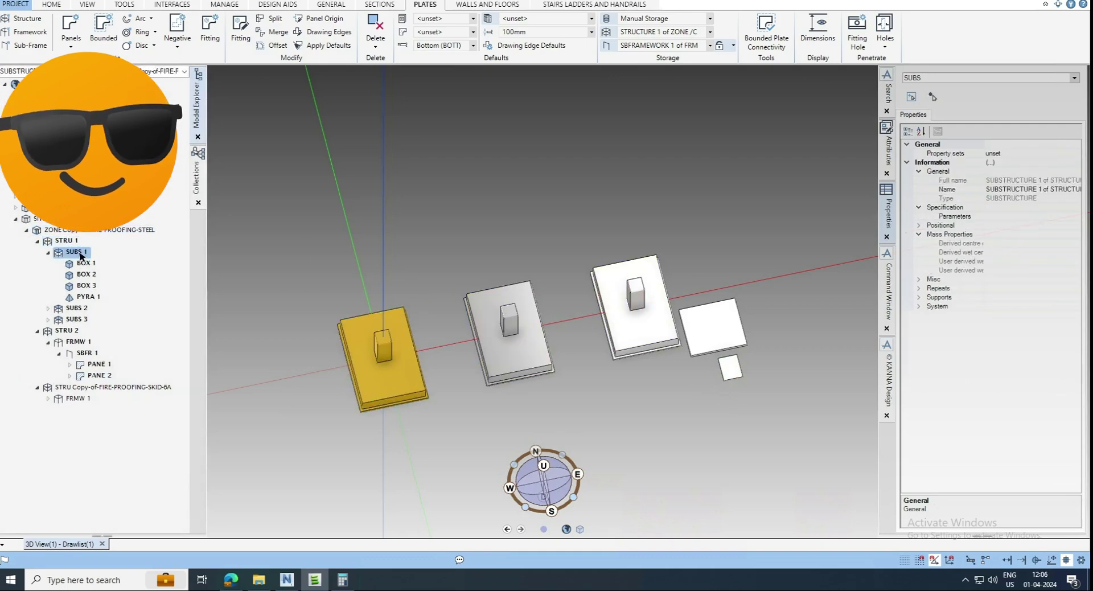
{"action": "left_click", "coordinate": [53, 4]}
{"action": "left_click", "coordinate": [91, 18]}
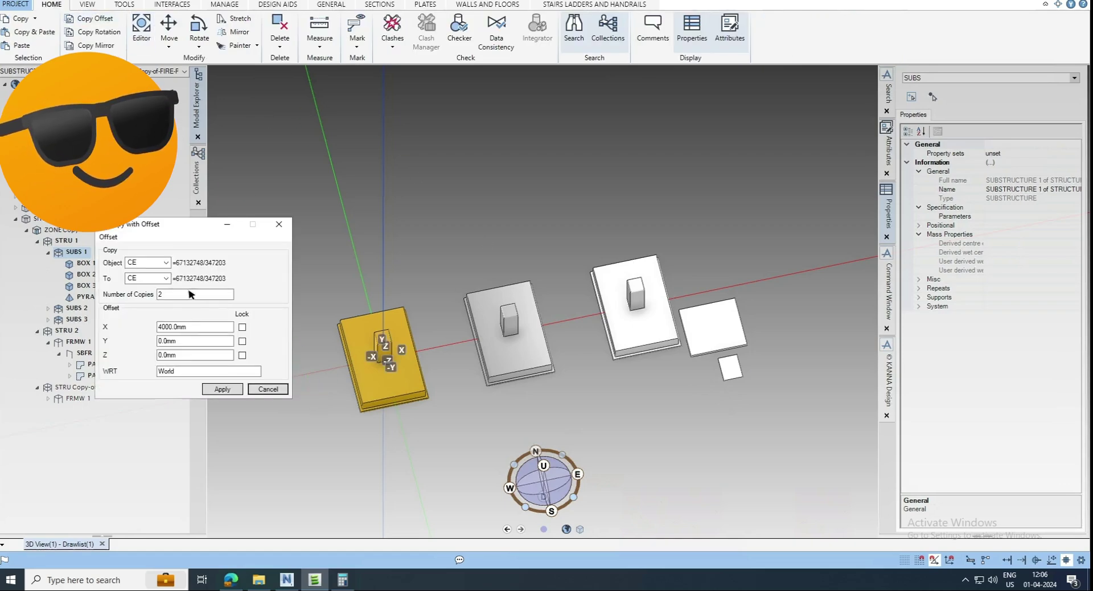
{"action": "double_click", "coordinate": [160, 296]}
{"action": "type", "text": "1"}
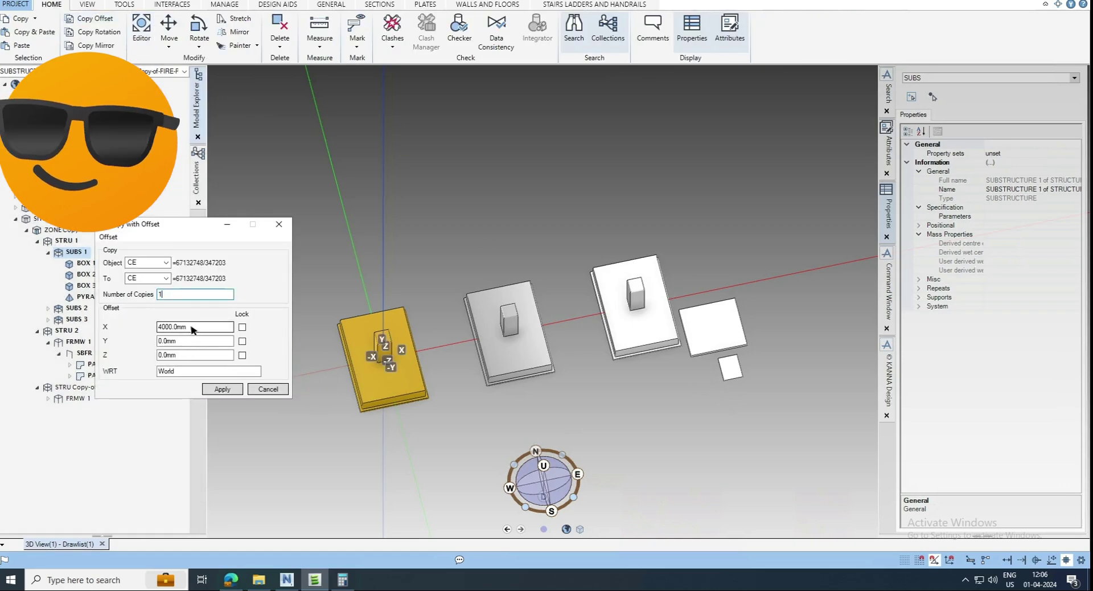
{"action": "left_click_drag", "start_coordinate": [187, 328], "coordinate": [158, 329]}
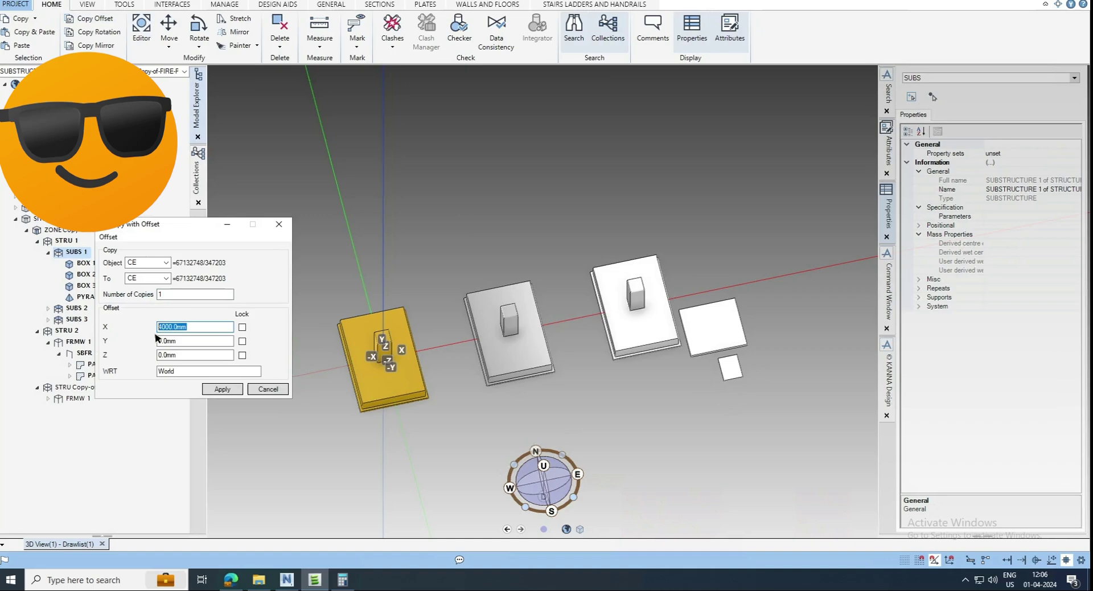
{"action": "type", "text": "0"}
{"action": "left_click", "coordinate": [161, 341]}
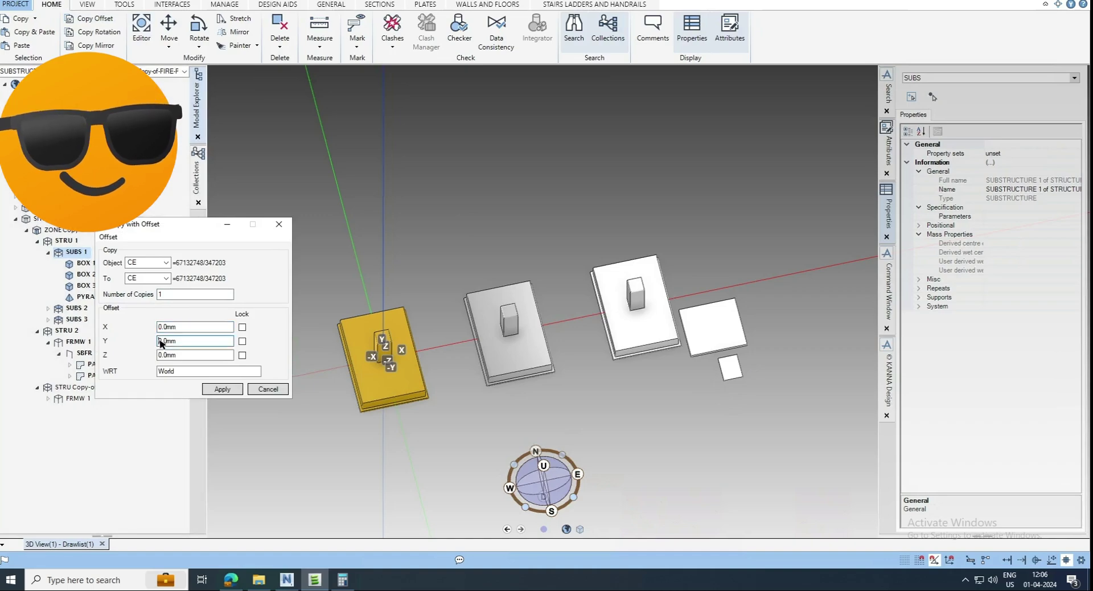
{"action": "type", "text": "600"}
{"action": "left_click", "coordinate": [221, 389]}
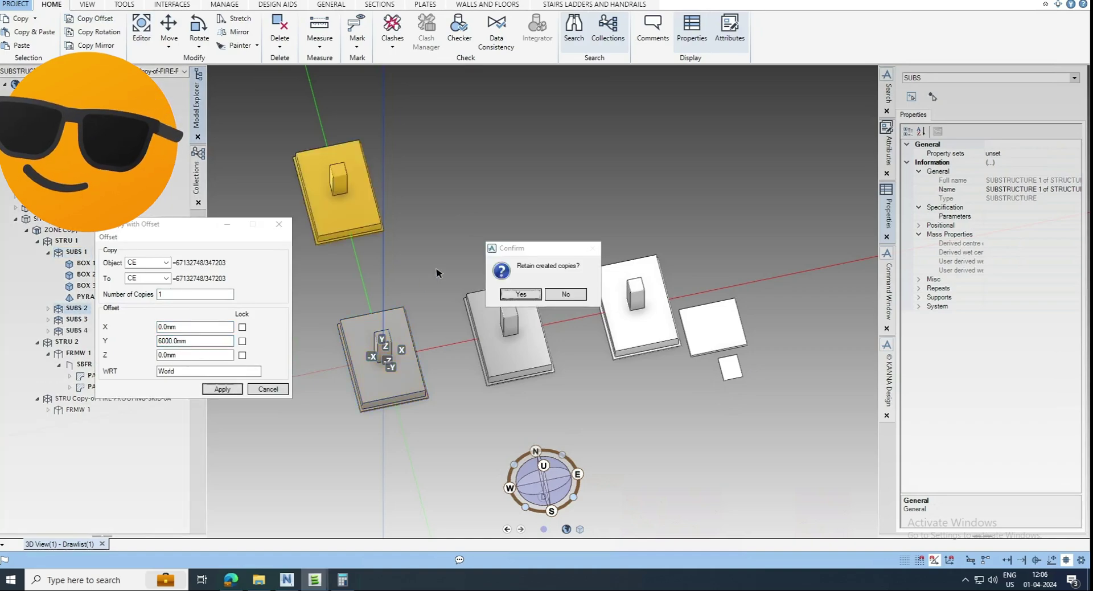
{"action": "left_click", "coordinate": [521, 294]}
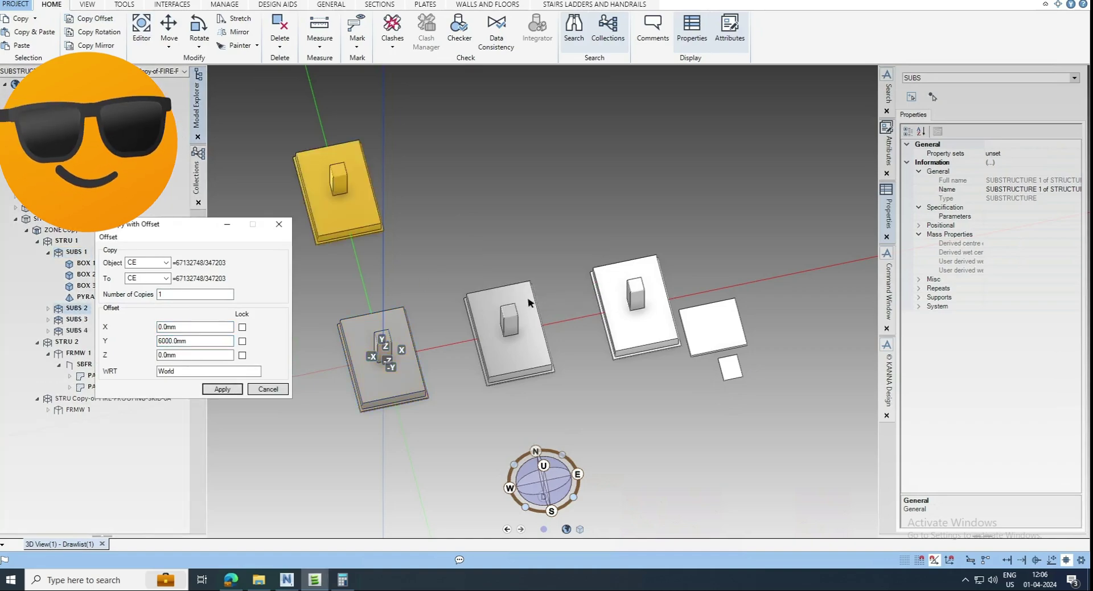
Step: Copy the new SUBS 2 with an offset of 4000 mm in X and 0 mm in Y, making 2 copies, and retain them
{"action": "left_click", "coordinate": [77, 308]}
{"action": "left_click", "coordinate": [209, 254]}
{"action": "left_click", "coordinate": [145, 262]}
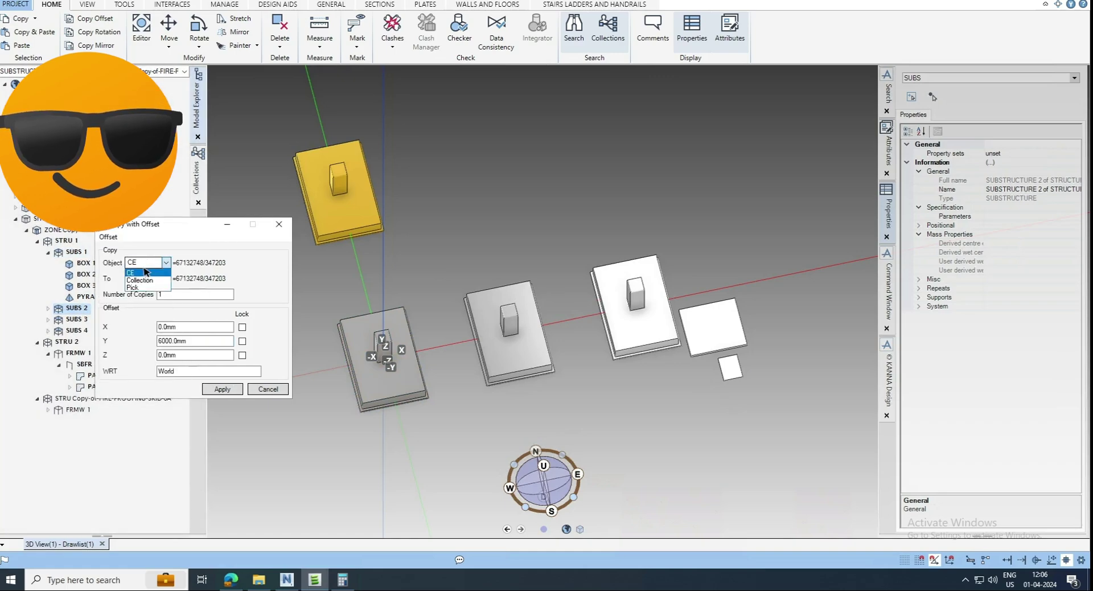
{"action": "left_click", "coordinate": [144, 273]}
{"action": "left_click", "coordinate": [159, 295]}
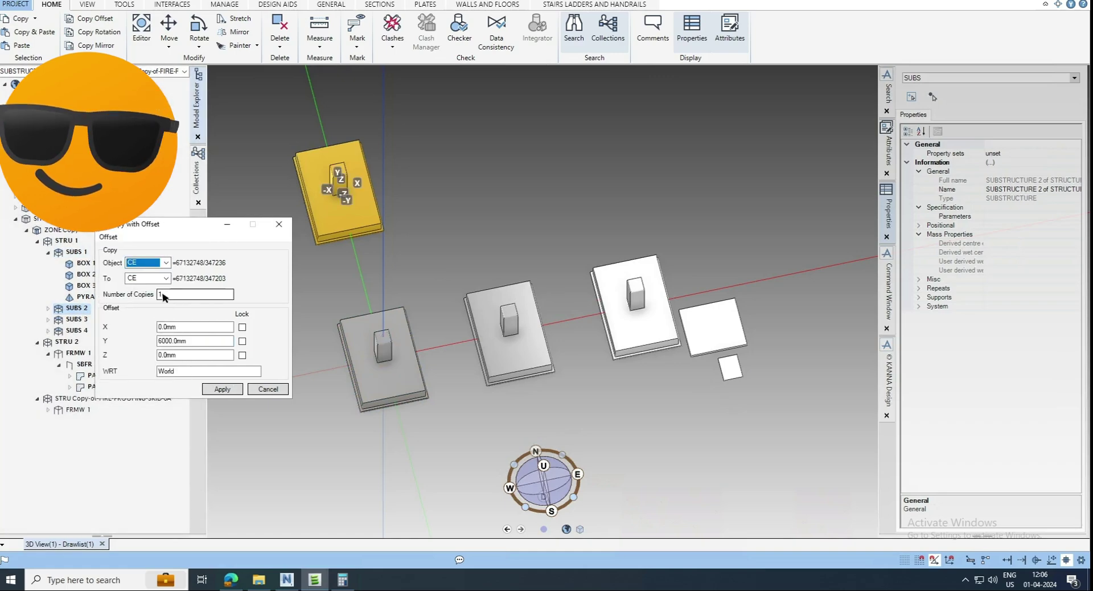
{"action": "left_click", "coordinate": [161, 329]}
{"action": "double_click", "coordinate": [161, 329]}
{"action": "type", "text": "4000"}
{"action": "key", "text": "Tab"}
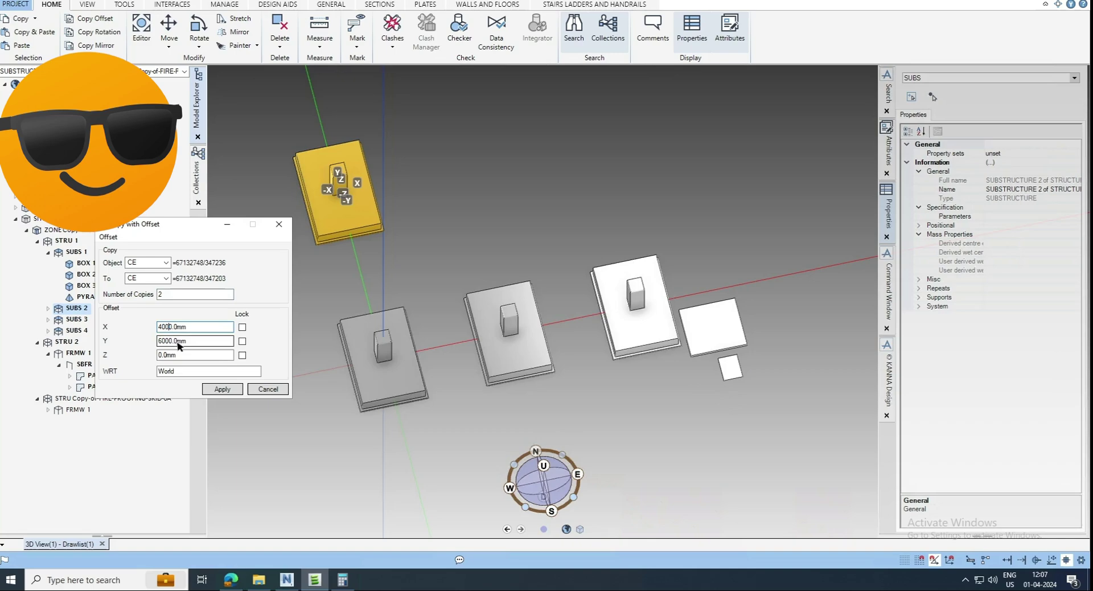
{"action": "type", "text": "0"}
{"action": "left_click", "coordinate": [214, 389]}
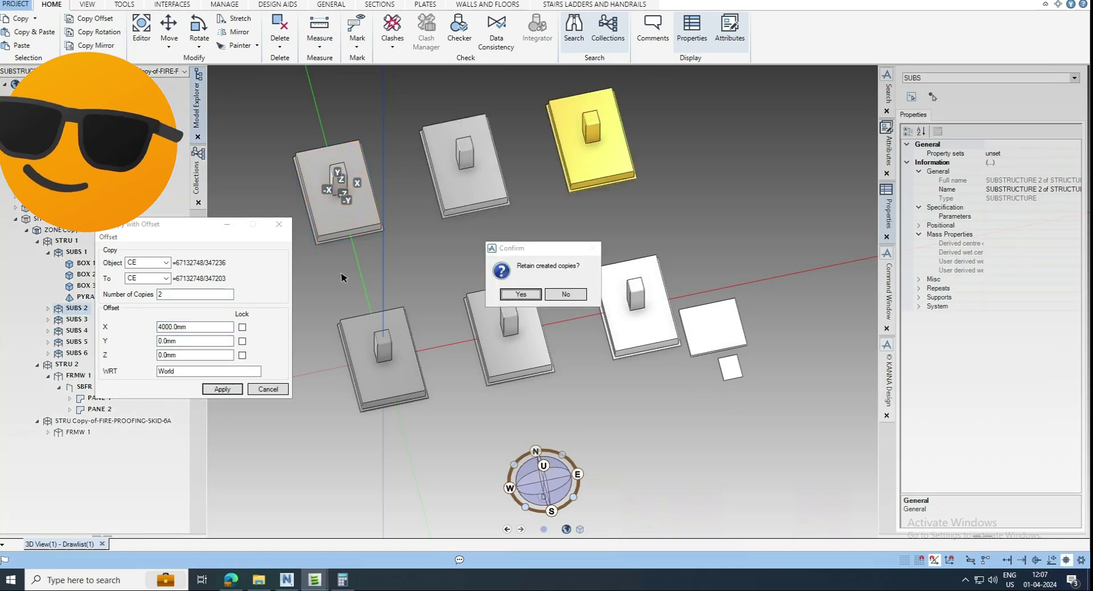
{"action": "left_click", "coordinate": [268, 389]}
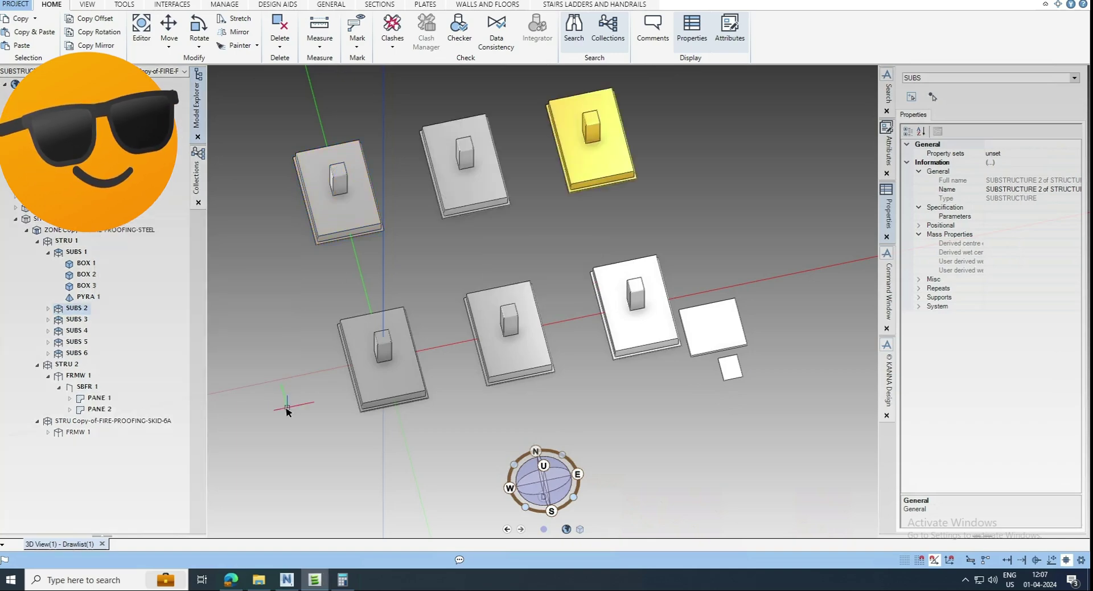
Step: Create a 100 mm thick, bottom-justified rectangular panel on the pedestal tops, from the northwest pedestal's outer corner to the southeast pedestal's outer corner
{"action": "middle_click_drag", "start_coordinate": [486, 252], "coordinate": [495, 192]}
{"action": "scroll", "coordinate": [415, 309], "scroll_direction": "up", "scroll_amount": 3}
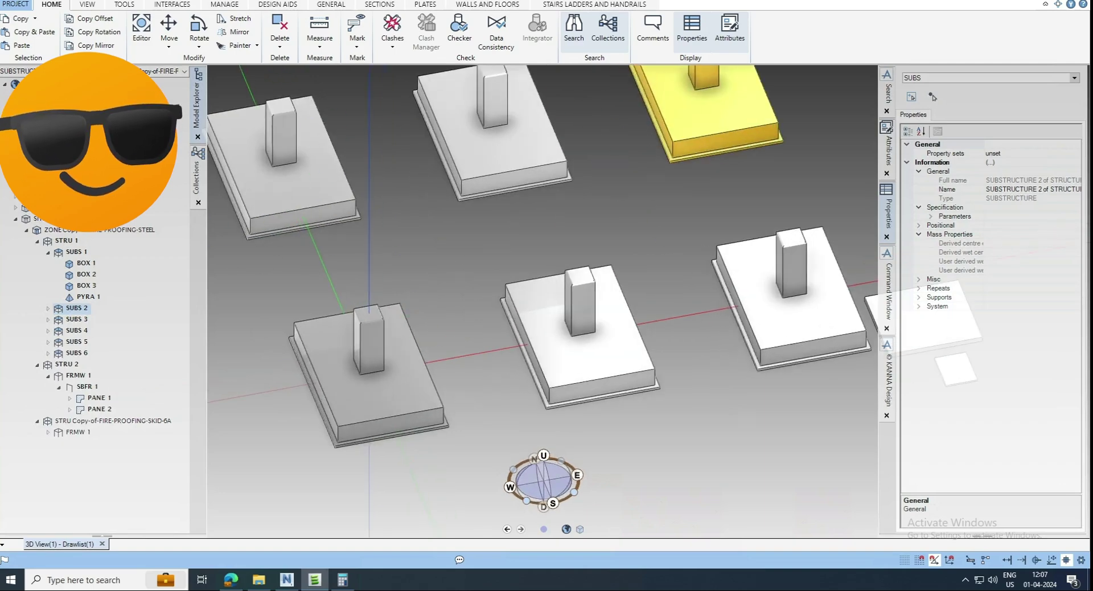
{"action": "left_click", "coordinate": [426, 5]}
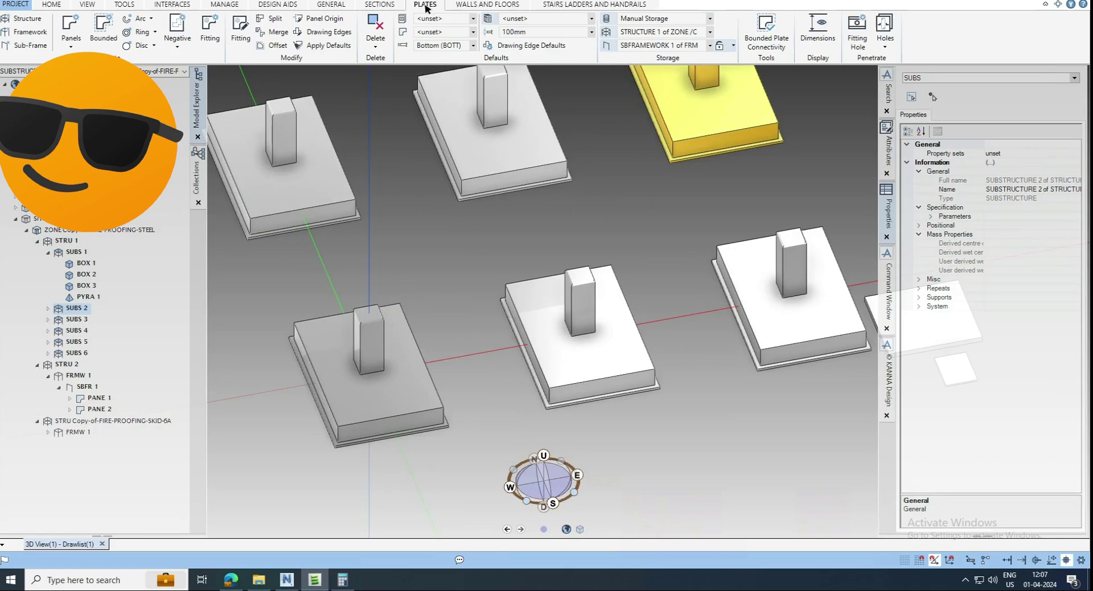
{"action": "left_click", "coordinate": [114, 60]}
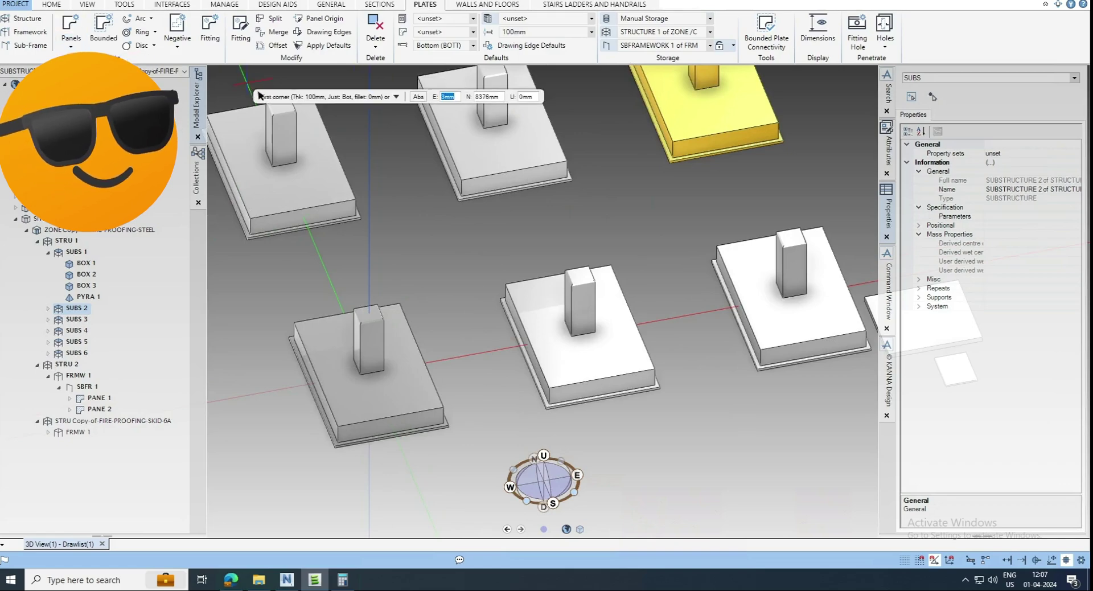
{"action": "scroll", "coordinate": [256, 118], "scroll_direction": "up", "scroll_amount": 5}
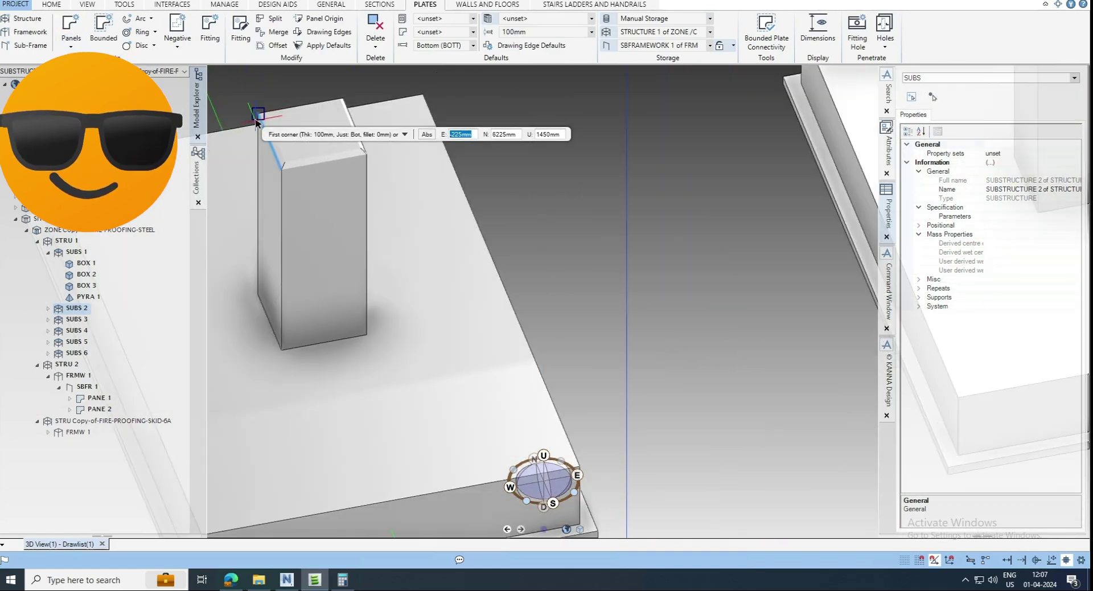
{"action": "left_click", "coordinate": [257, 116]}
{"action": "scroll", "coordinate": [305, 151], "scroll_direction": "down", "scroll_amount": 5}
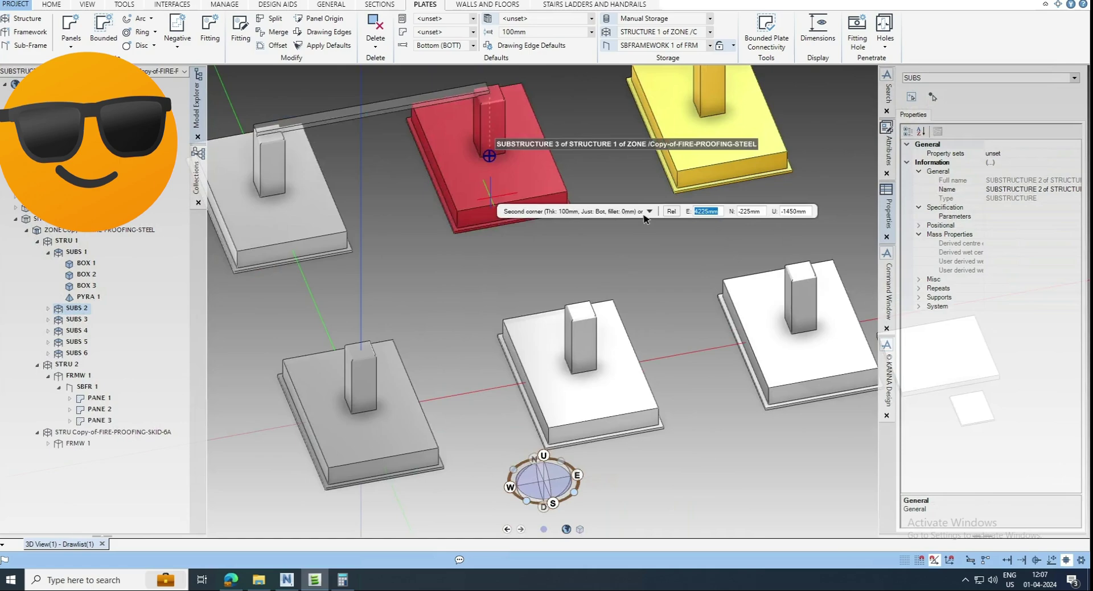
{"action": "scroll", "coordinate": [832, 273], "scroll_direction": "up", "scroll_amount": 3}
{"action": "scroll", "coordinate": [832, 273], "scroll_direction": "up", "scroll_amount": 4}
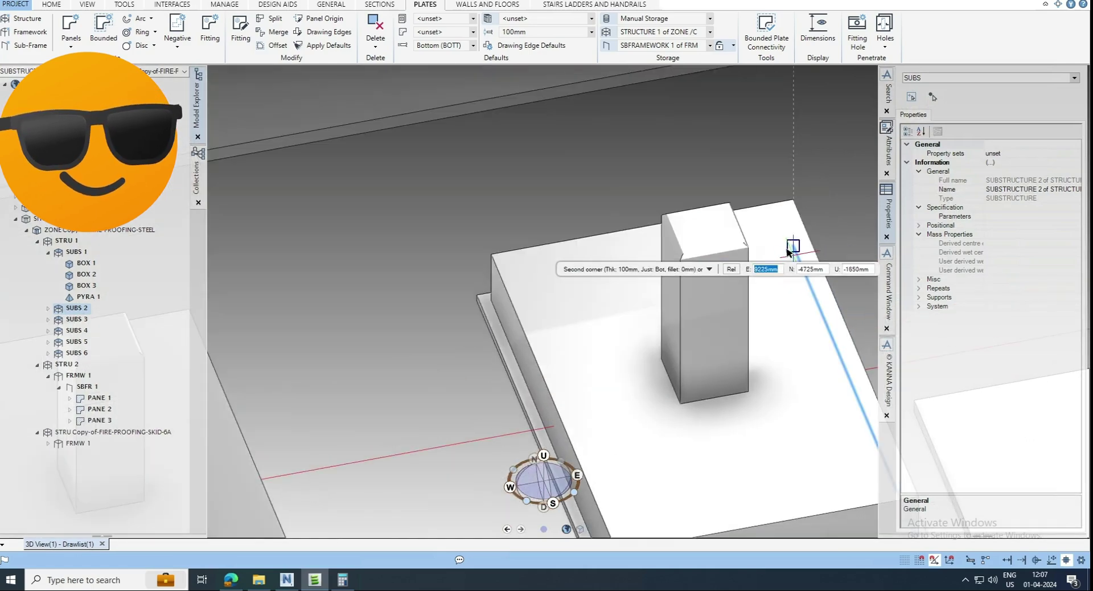
{"action": "left_click", "coordinate": [748, 250]}
{"action": "scroll", "coordinate": [427, 171], "scroll_direction": "down", "scroll_amount": 4}
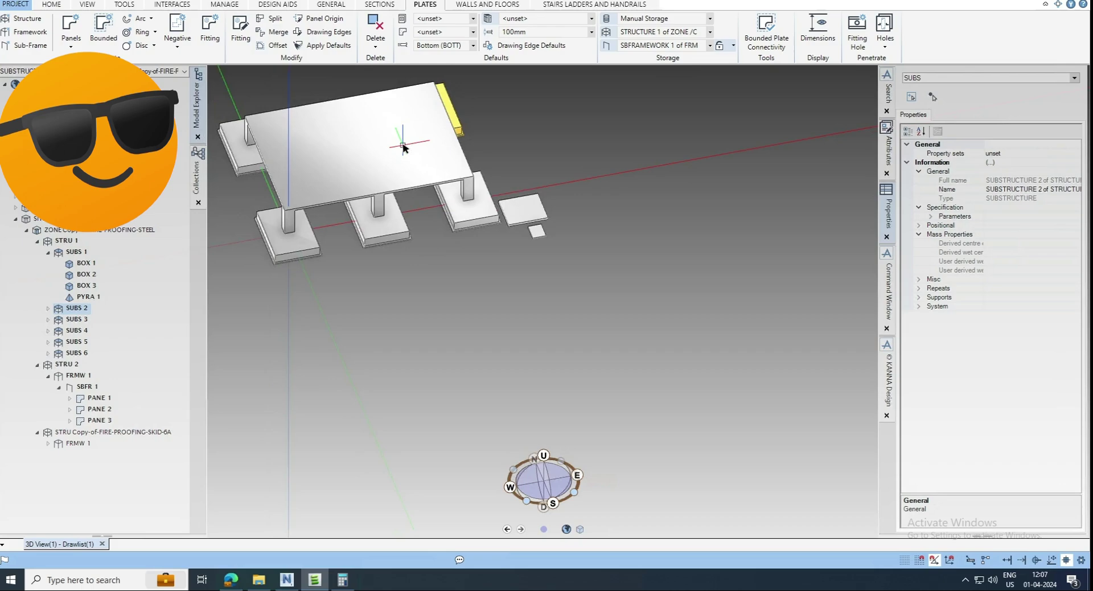
Step: Set the thickness of the large panel across the pedestals to 200 mm
{"action": "left_click", "coordinate": [417, 173]}
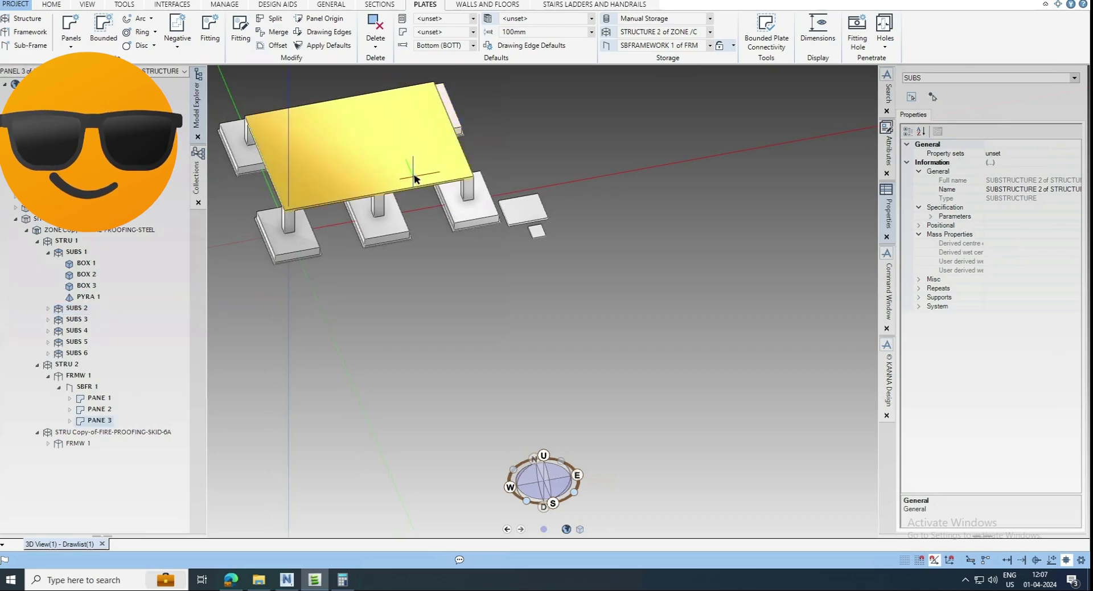
{"action": "middle_click_drag", "start_coordinate": [386, 162], "coordinate": [321, 112]}
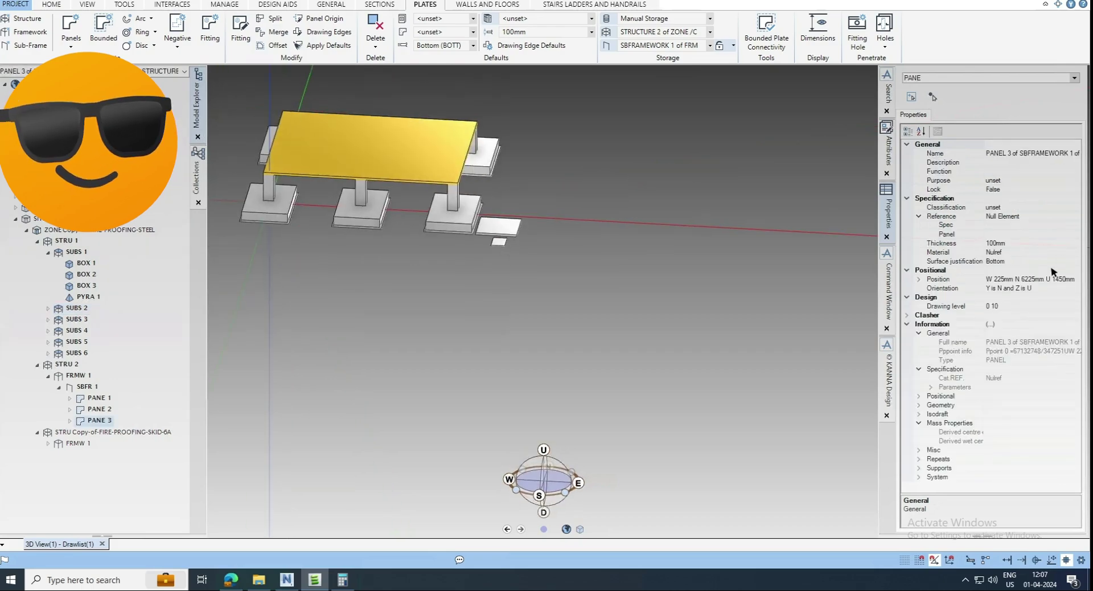
{"action": "left_click", "coordinate": [992, 246]}
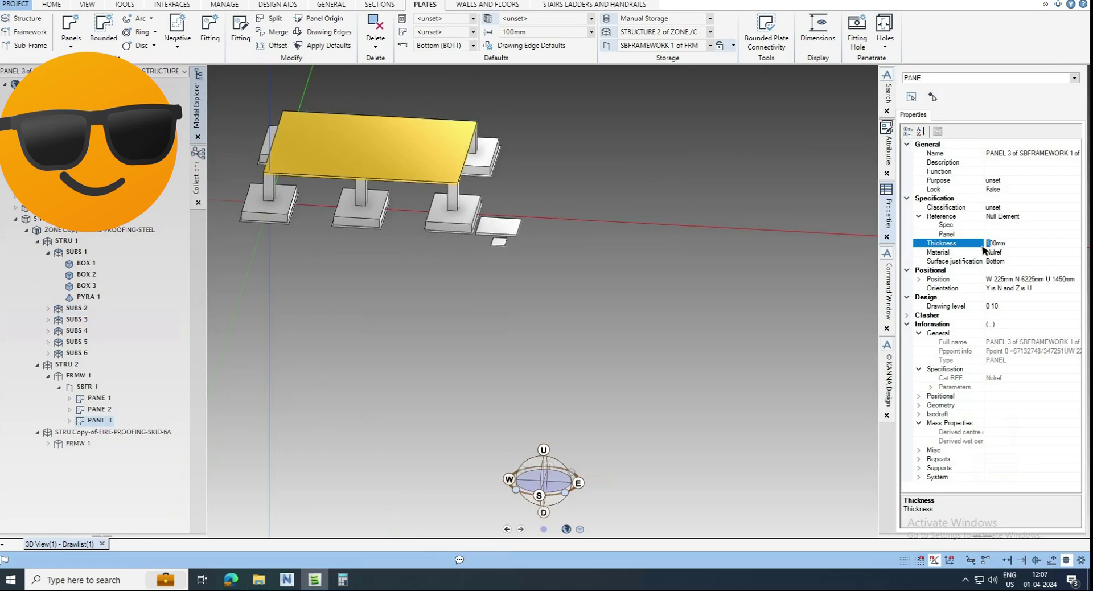
{"action": "key", "text": "Return"}
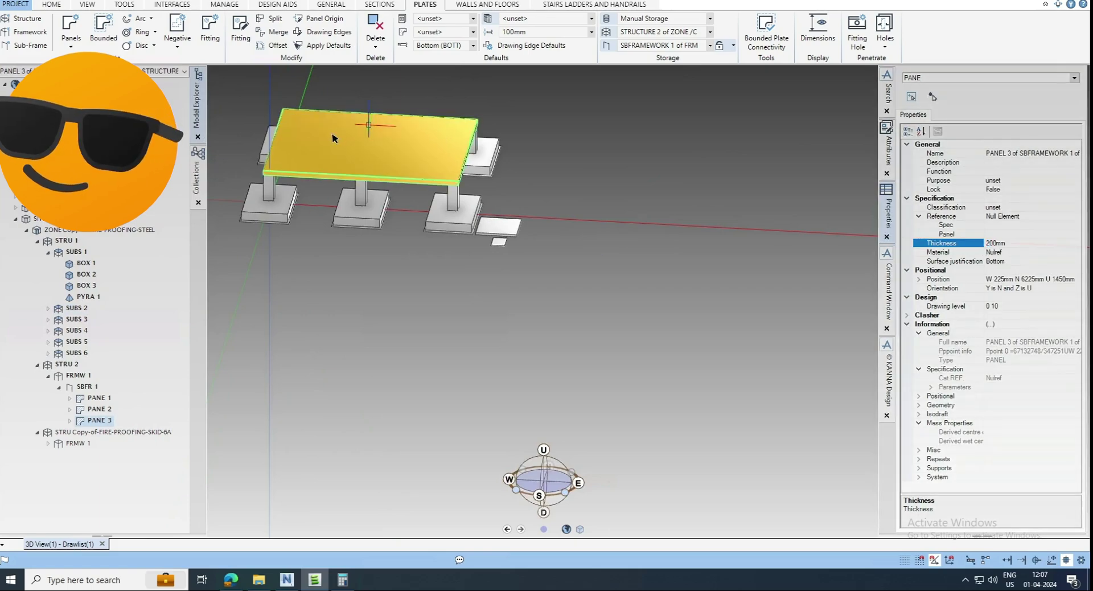
{"action": "left_click", "coordinate": [666, 236]}
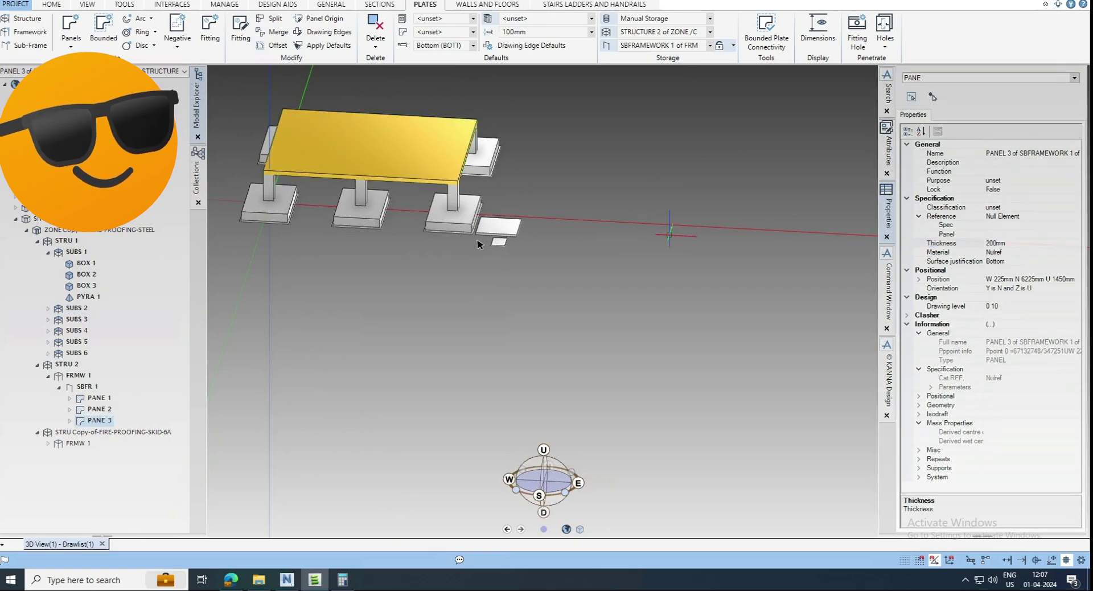
{"action": "mouse_move", "coordinate": [330, 166]}
{"action": "middle_mouse_down"}
{"action": "mouse_move", "coordinate": [380, 143]}
{"action": "mouse_move", "coordinate": [393, 108]}
{"action": "mouse_move", "coordinate": [317, 171]}
{"action": "middle_mouse_up"}
{"action": "middle_click_drag", "start_coordinate": [393, 174], "coordinate": [400, 231]}
{"action": "scroll", "coordinate": [400, 293], "scroll_direction": "down", "scroll_amount": 3}
{"action": "scroll", "coordinate": [342, 239], "scroll_direction": "up", "scroll_amount": 5}
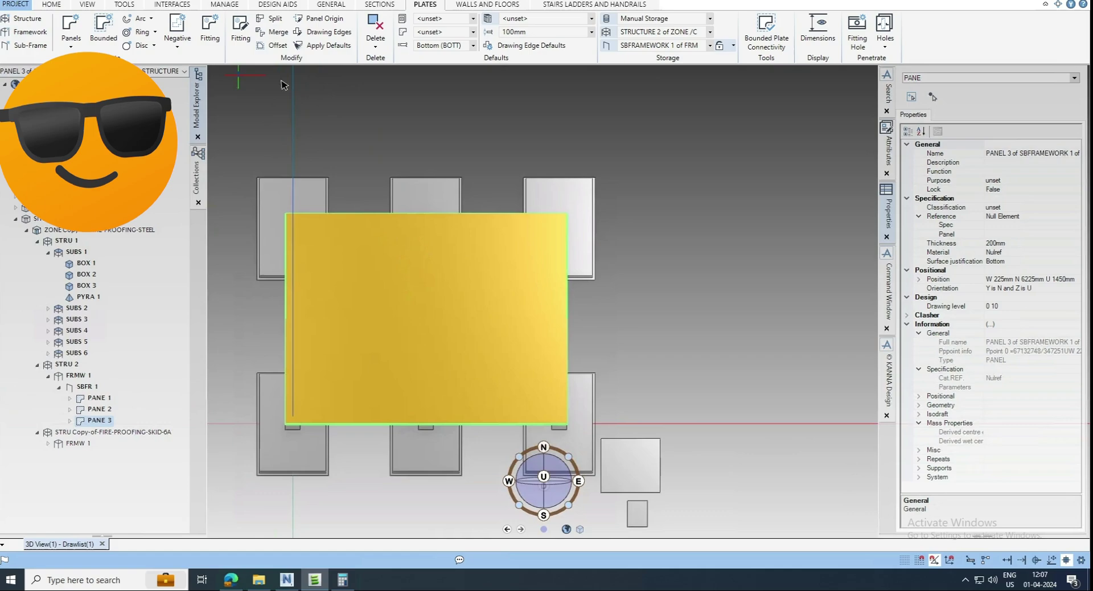
{"action": "left_click", "coordinate": [179, 46]}
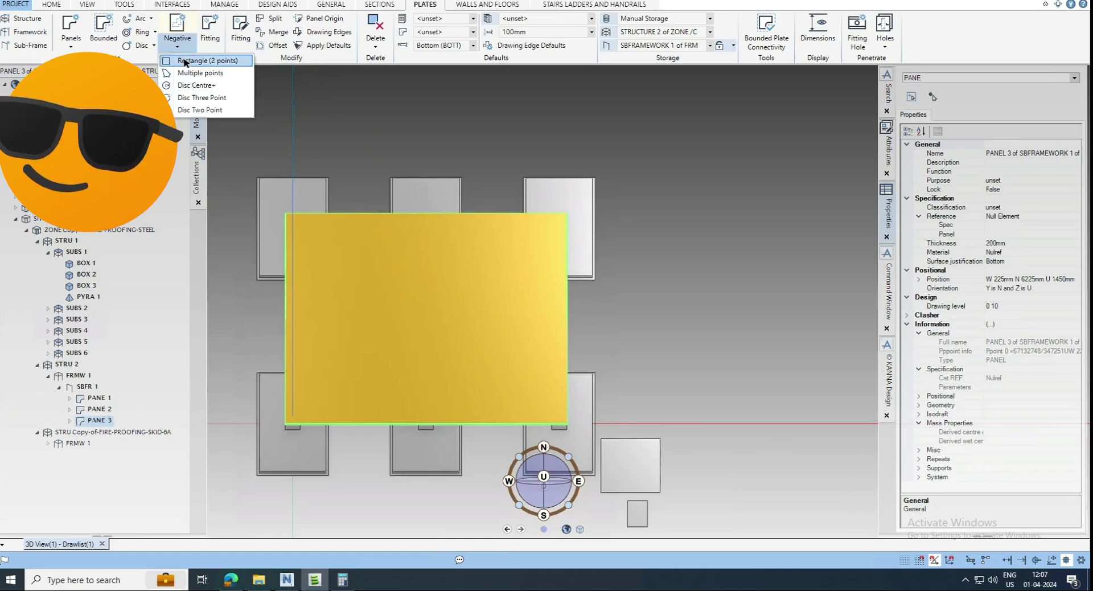
{"action": "left_click", "coordinate": [185, 61]}
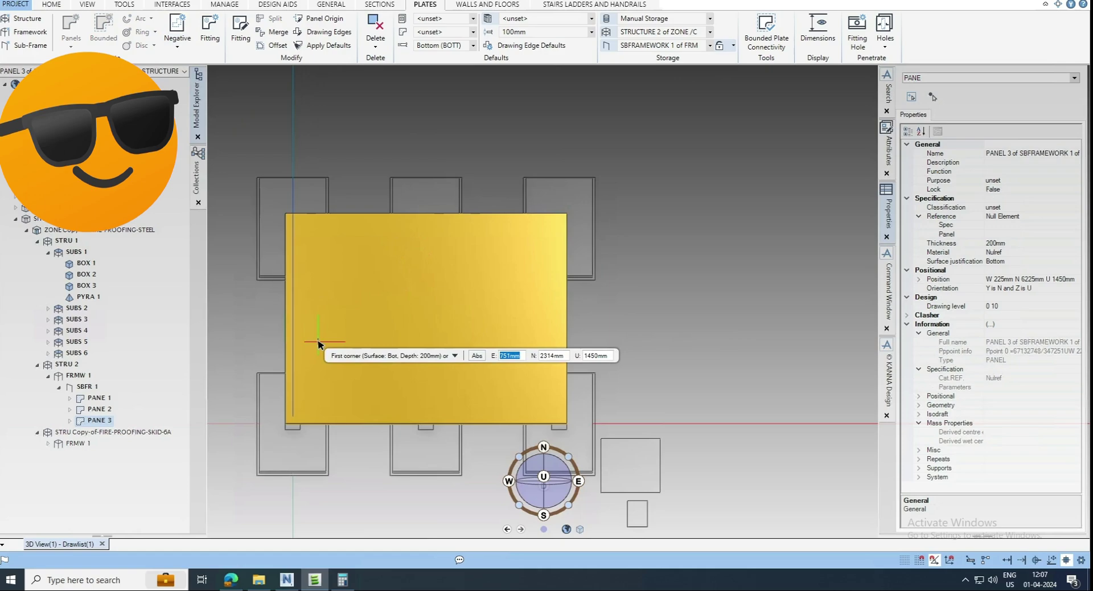
{"action": "key", "text": "Escape"}
{"action": "left_click", "coordinate": [362, 306]}
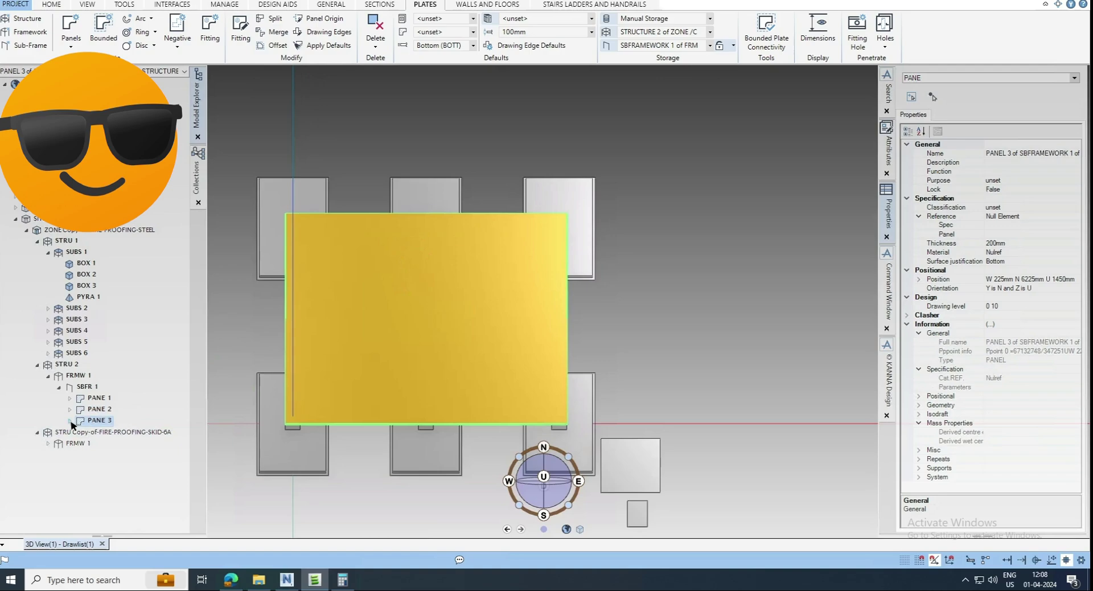
{"action": "left_click", "coordinate": [71, 420]}
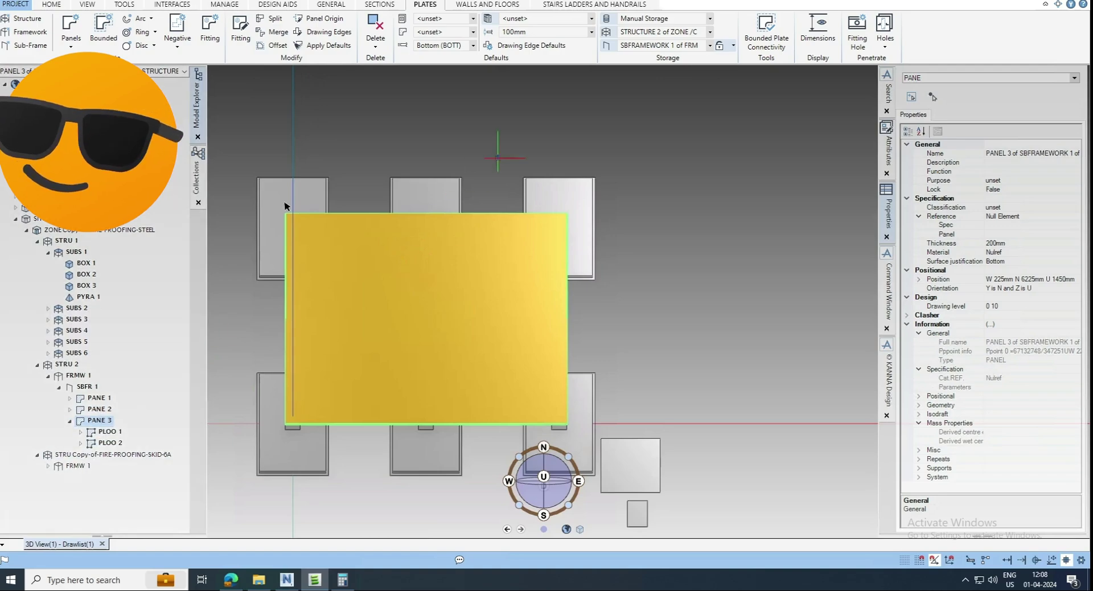
{"action": "left_click", "coordinate": [177, 36]}
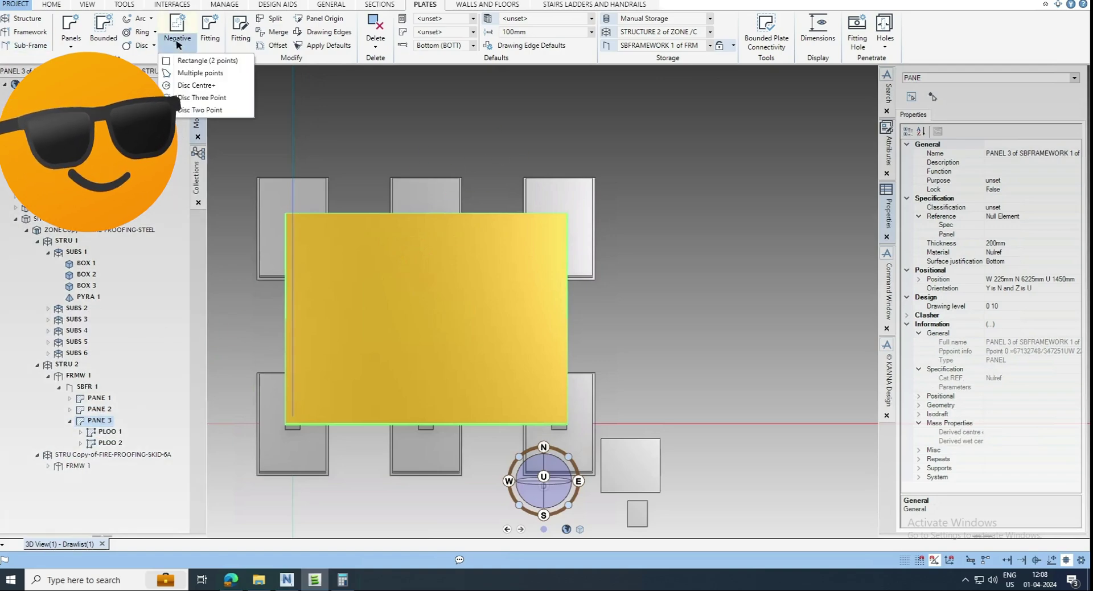
{"action": "left_click", "coordinate": [203, 66]}
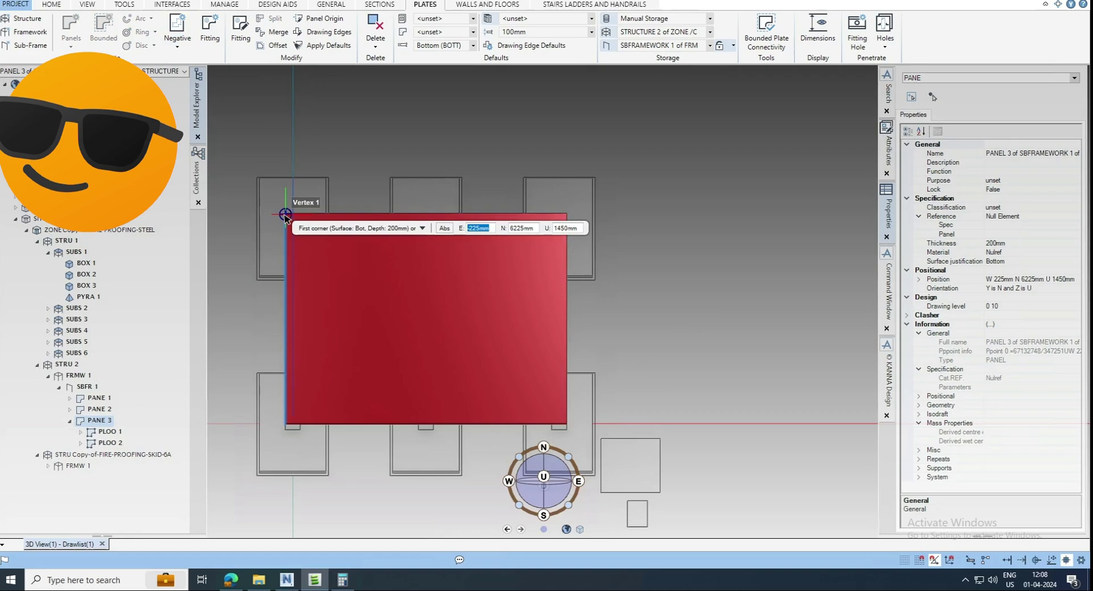
{"action": "key", "text": "Escape"}
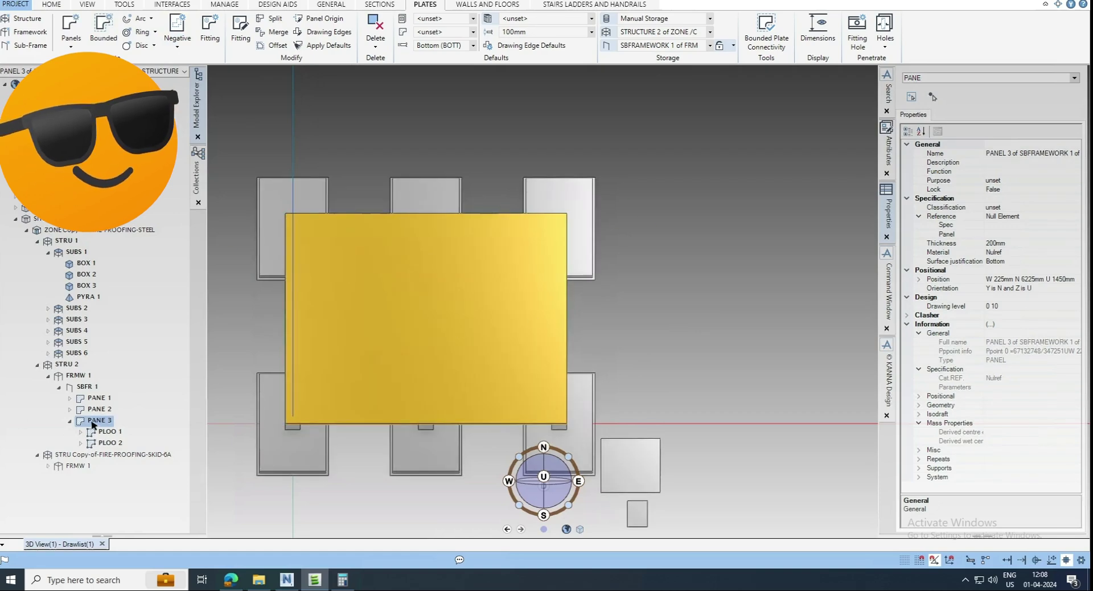
Step: Create a negative box and a negative cylinder under PANE 3 with the commands "new nbox" and "new ncyl"
{"action": "left_click", "coordinate": [889, 288]}
{"action": "left_click", "coordinate": [910, 516]}
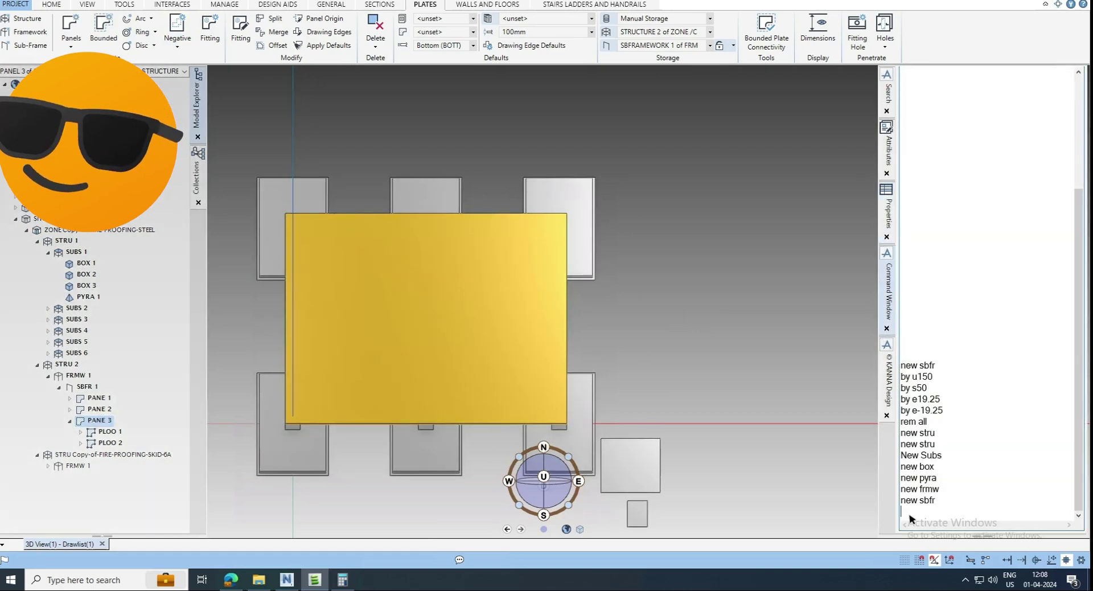
{"action": "type", "text": "new nbox"}
{"action": "key", "text": "Return"}
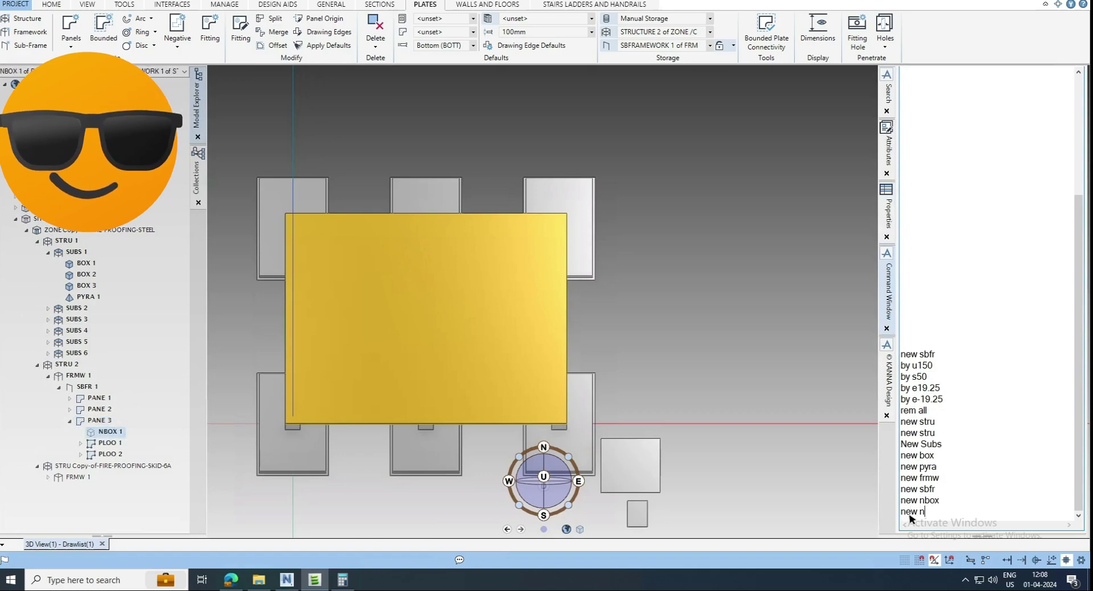
{"action": "type", "text": "new ncyl"}
{"action": "key", "text": "Return"}
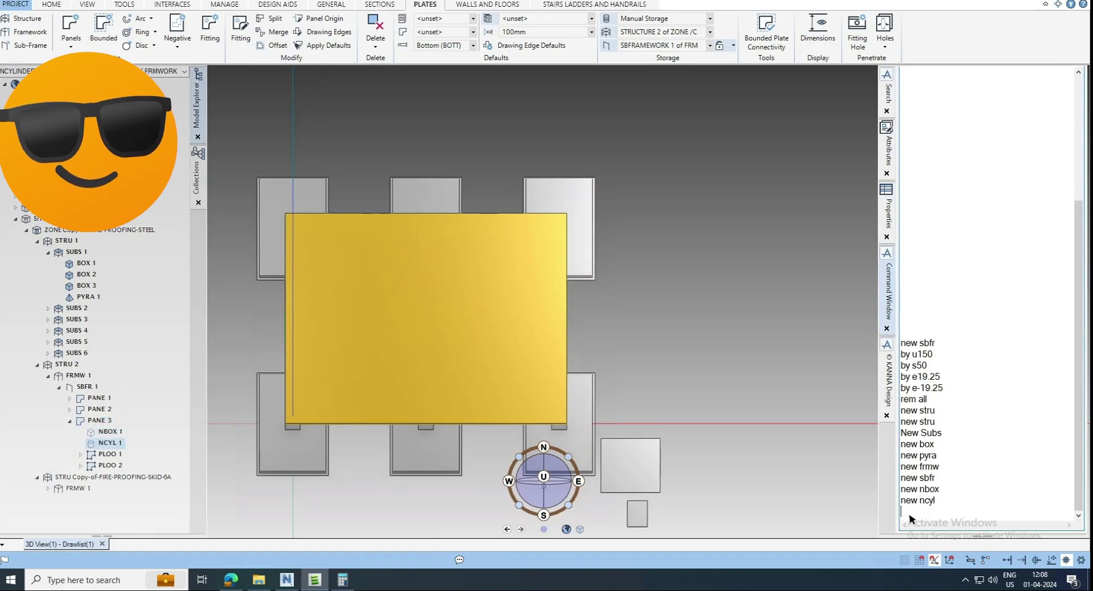
Step: Set the dimensions of NBOX 1 to Xlength 500 mm, Ylength 400 mm and Zlength 200 mm
{"action": "left_click", "coordinate": [108, 432], "text": "ctrl"}
{"action": "left_click", "coordinate": [893, 149]}
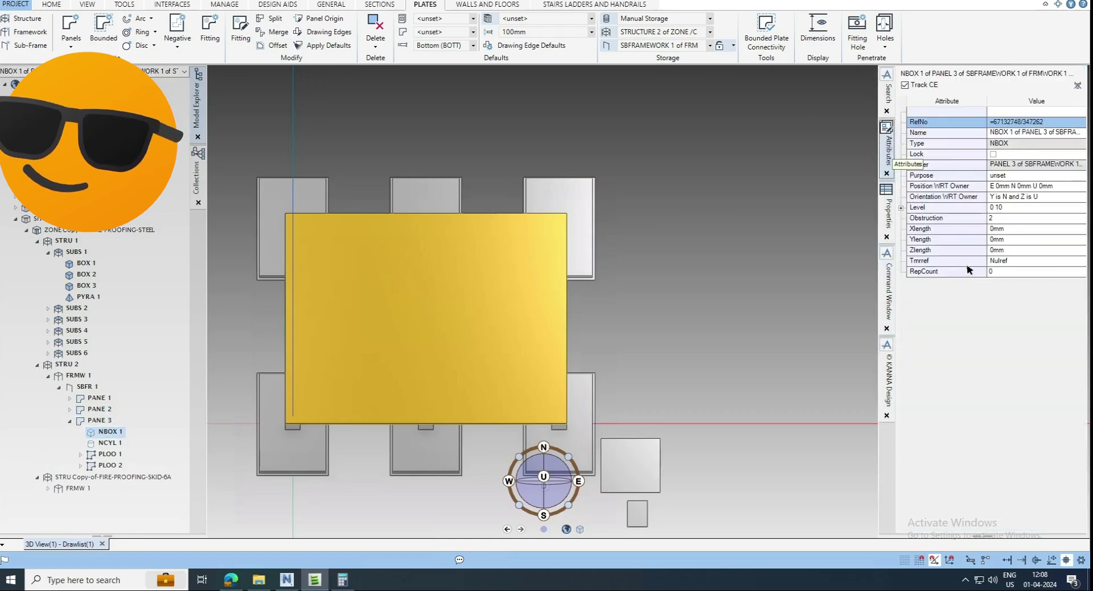
{"action": "left_click", "coordinate": [995, 229]}
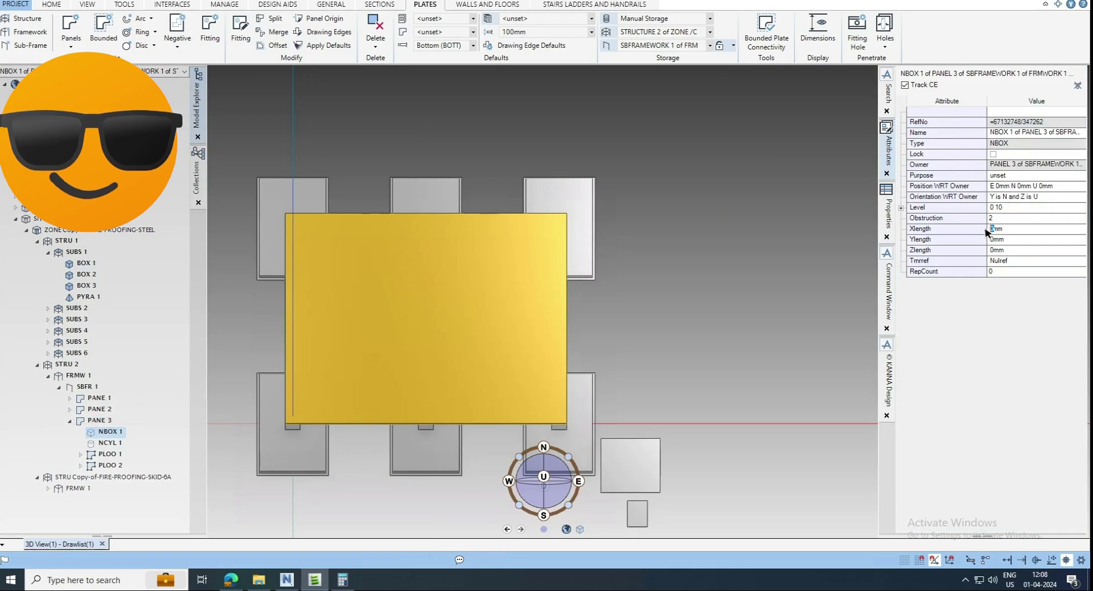
{"action": "left_click", "coordinate": [996, 241]}
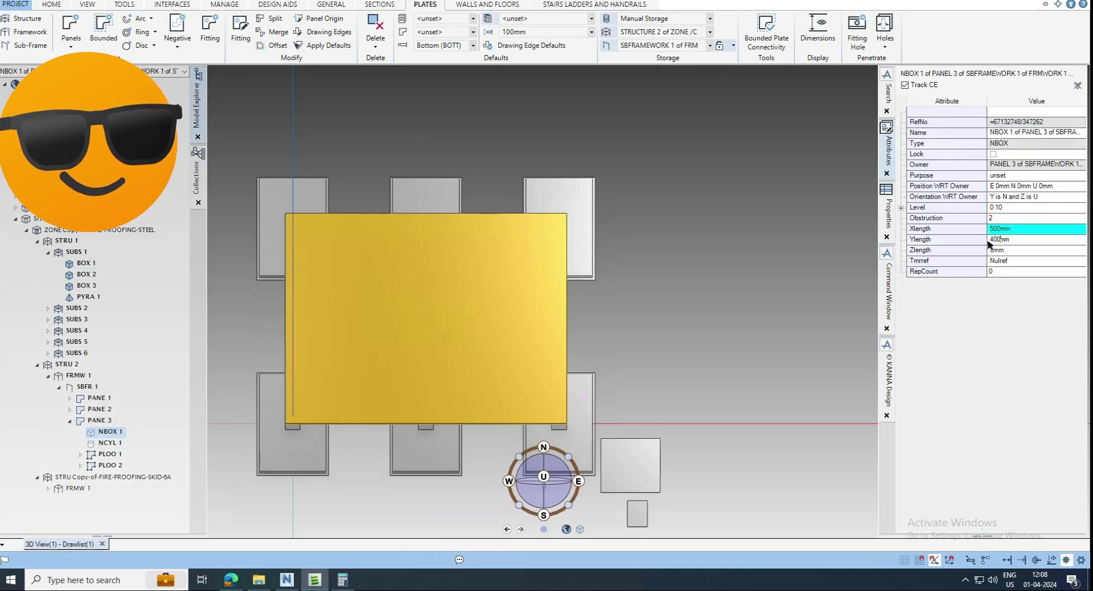
{"action": "left_click", "coordinate": [995, 251]}
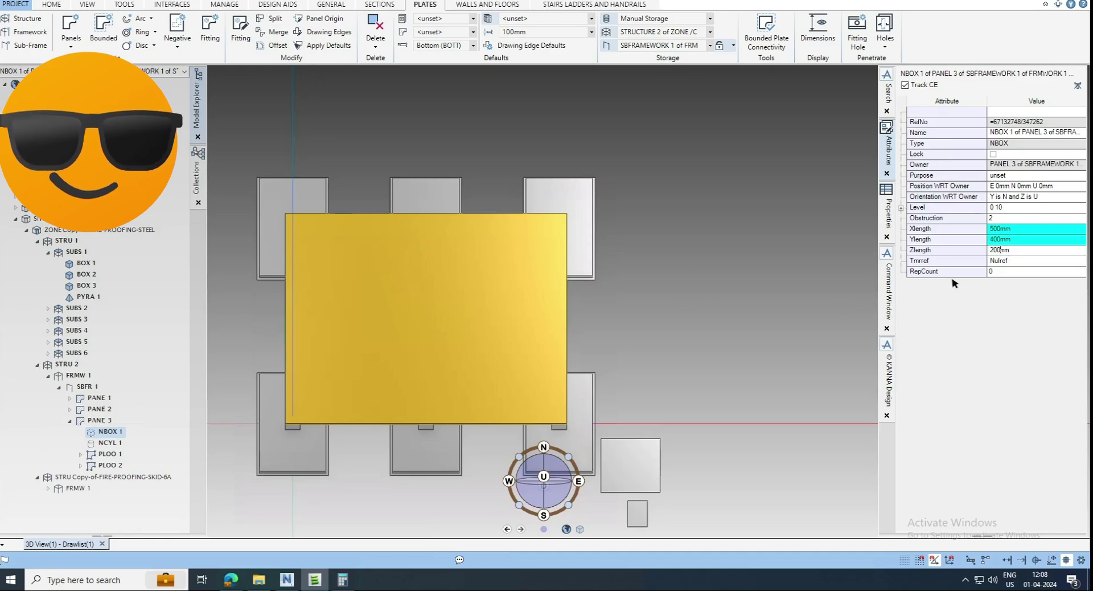
{"action": "type", "text": "200"}
{"action": "key", "text": "Return"}
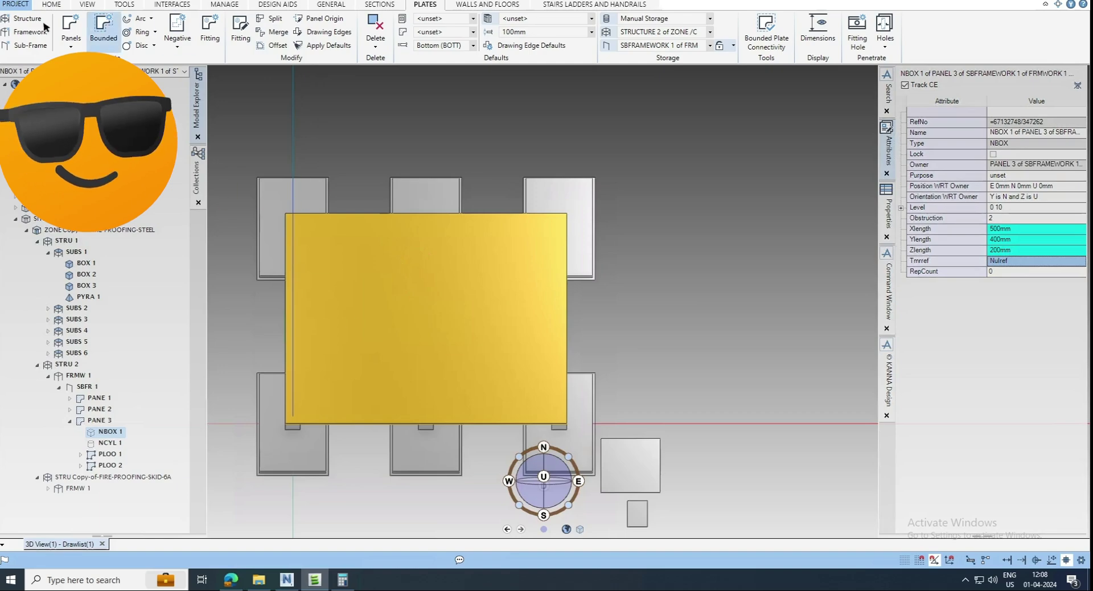
{"action": "left_click", "coordinate": [51, 4]}
{"action": "left_click", "coordinate": [169, 44]}
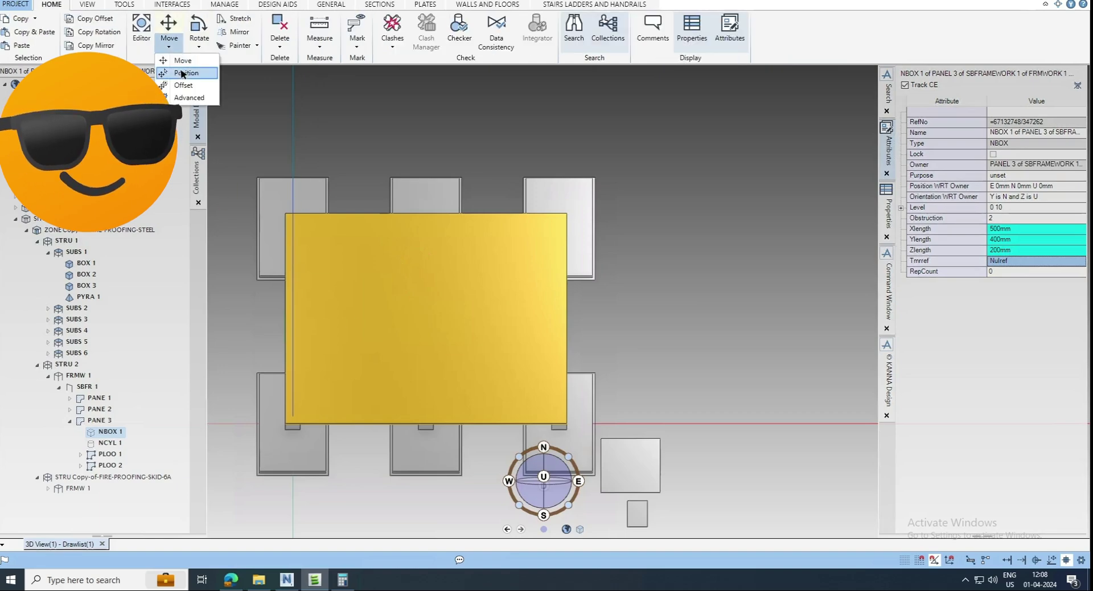
{"action": "left_click", "coordinate": [183, 73]}
{"action": "left_click_drag", "start_coordinate": [356, 287], "coordinate": [516, 268]}
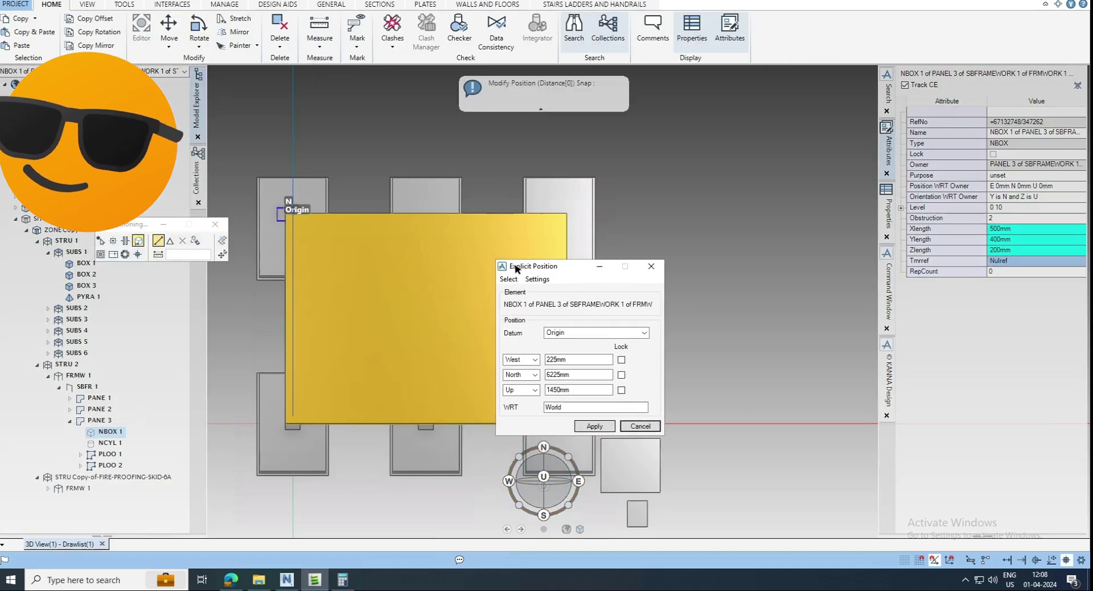
{"action": "left_click", "coordinate": [621, 390]}
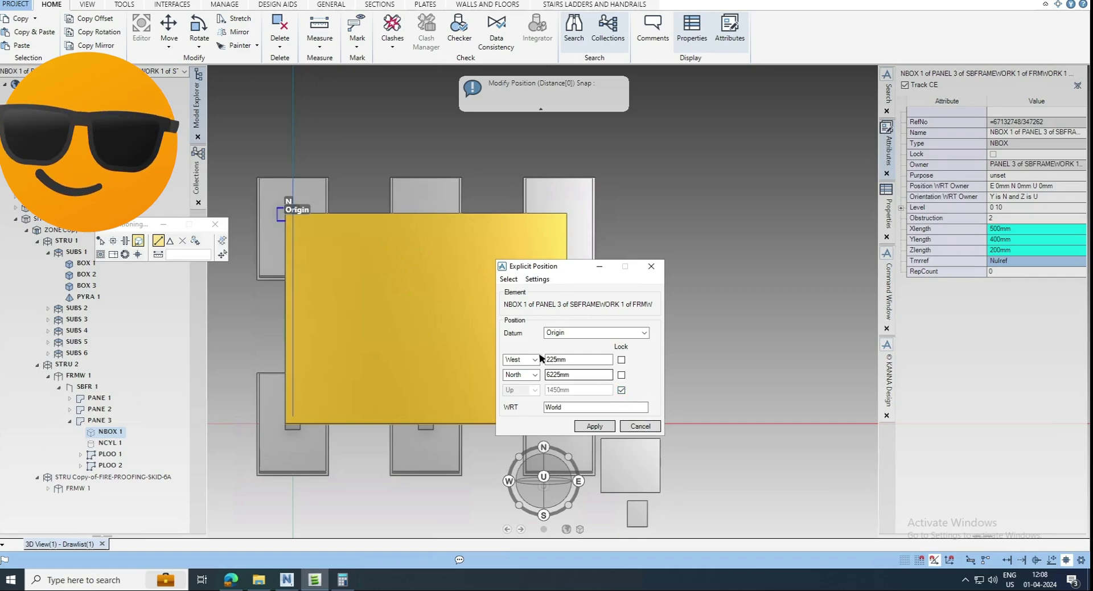
{"action": "left_click", "coordinate": [640, 427]}
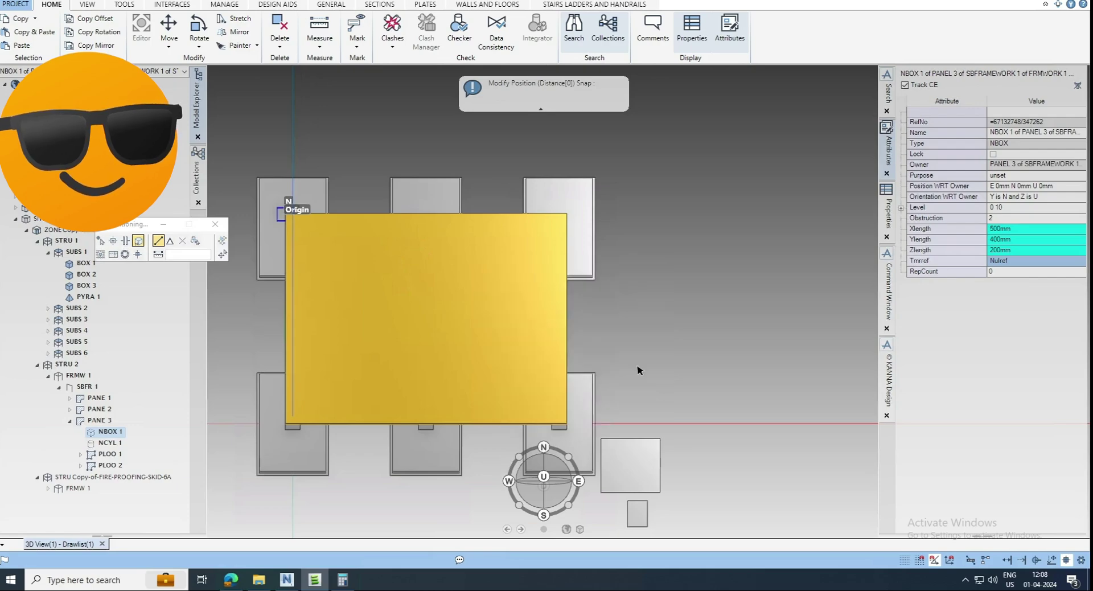
Step: Set up an offset of NBOX 1 with the vertical direction locked and the first offset at East 1000 mm
{"action": "left_click", "coordinate": [169, 46]}
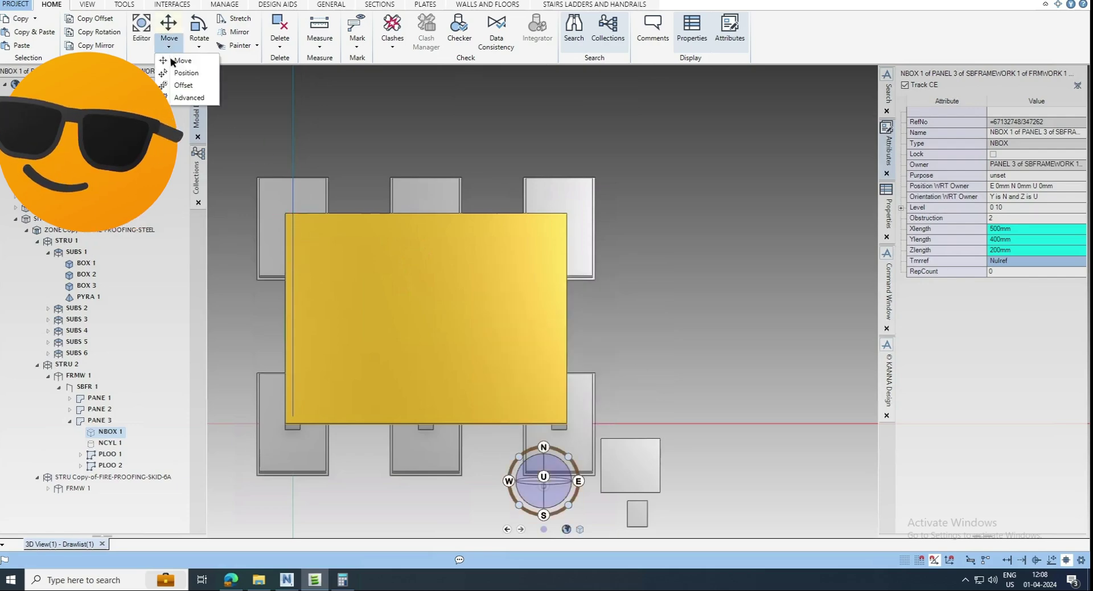
{"action": "left_click", "coordinate": [184, 84]}
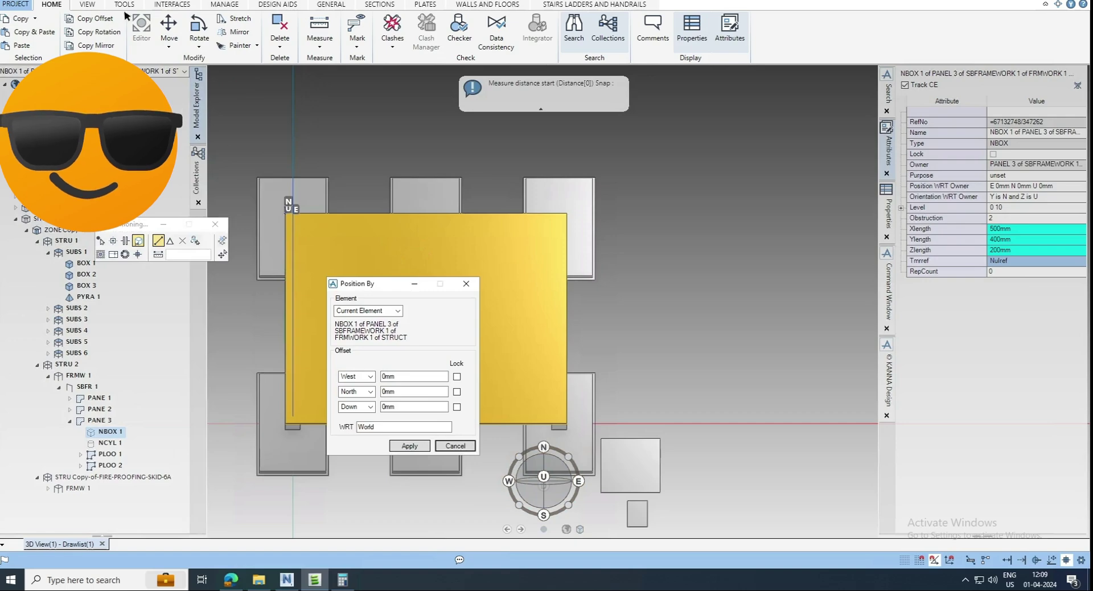
{"action": "left_click", "coordinate": [169, 45]}
{"action": "left_click", "coordinate": [183, 98]}
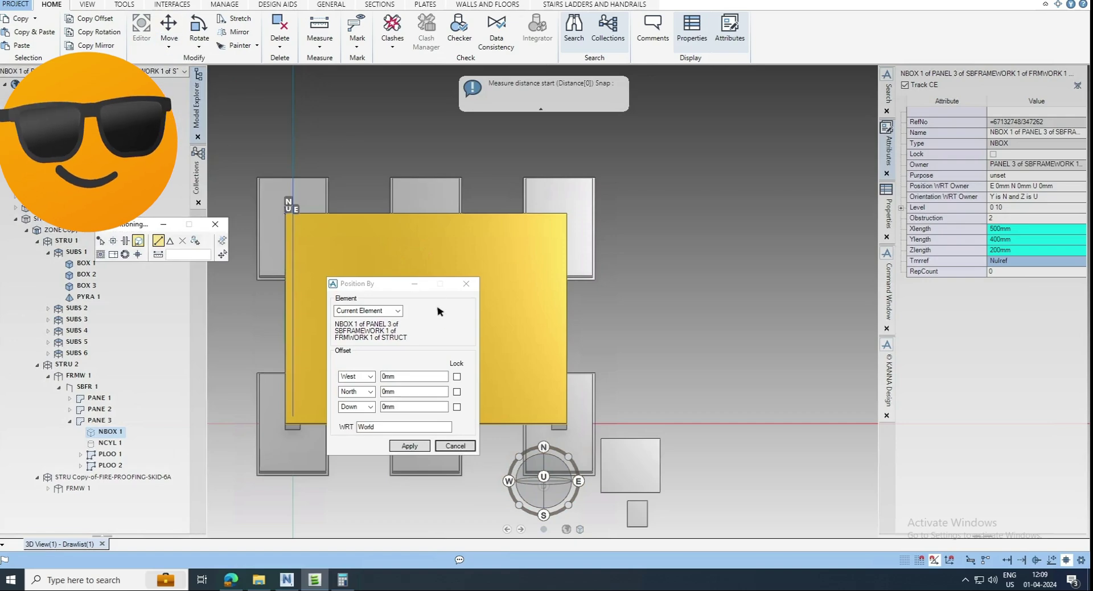
{"action": "left_click", "coordinate": [456, 407]}
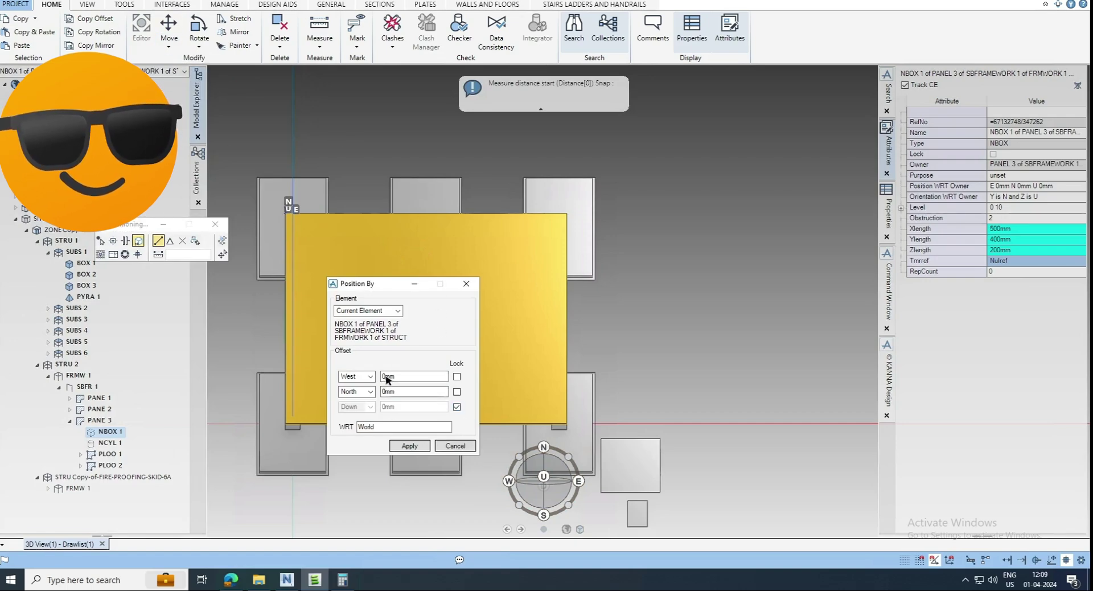
{"action": "left_click", "coordinate": [386, 378]}
{"action": "left_click", "coordinate": [369, 377]}
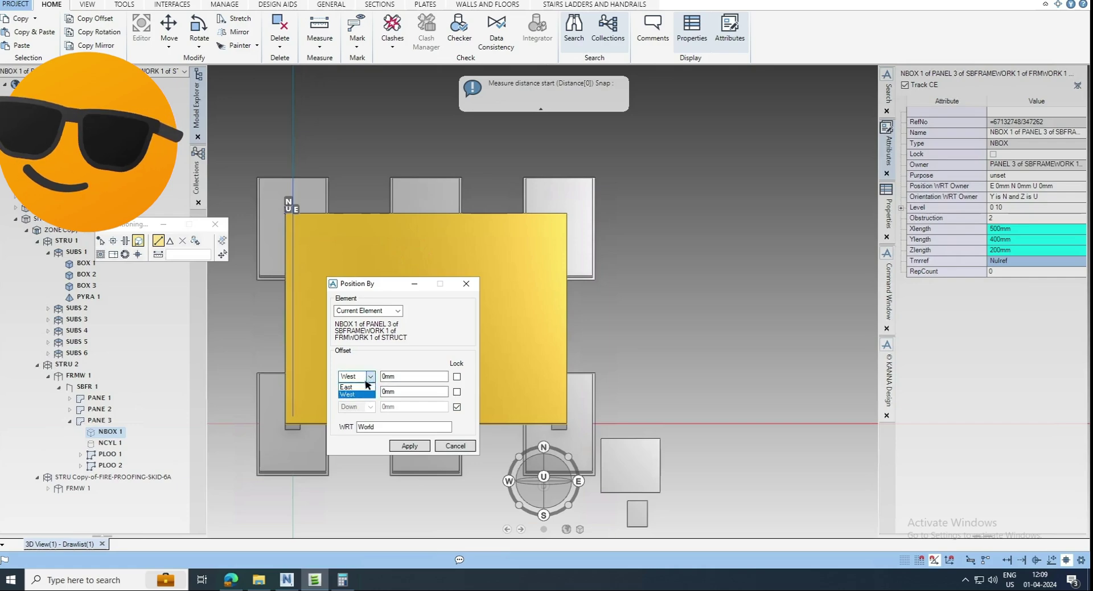
{"action": "left_click", "coordinate": [360, 387]}
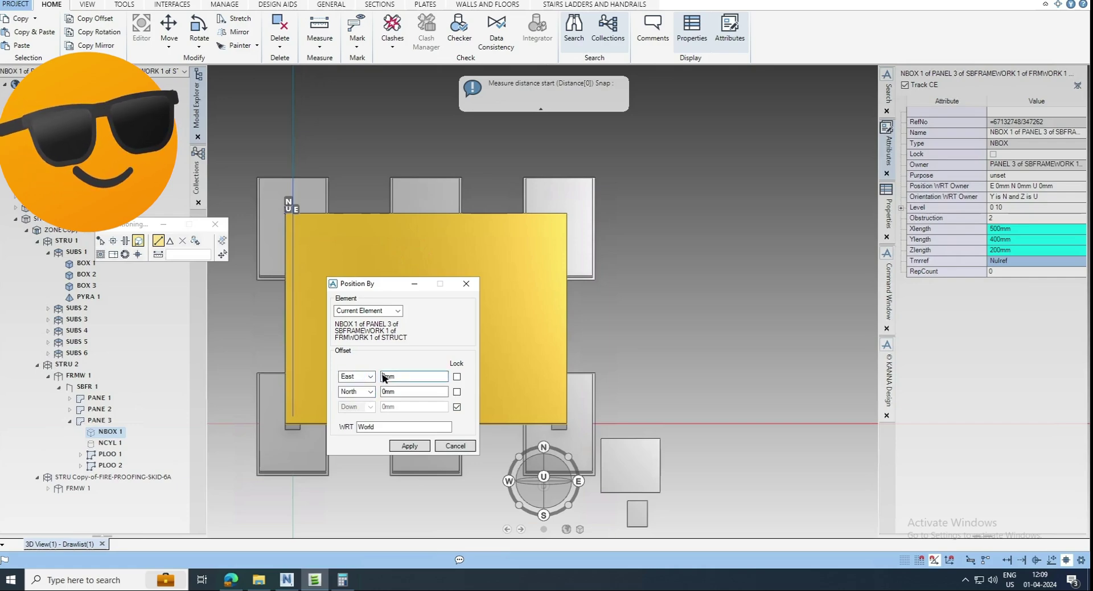
{"action": "type", "text": "00"}
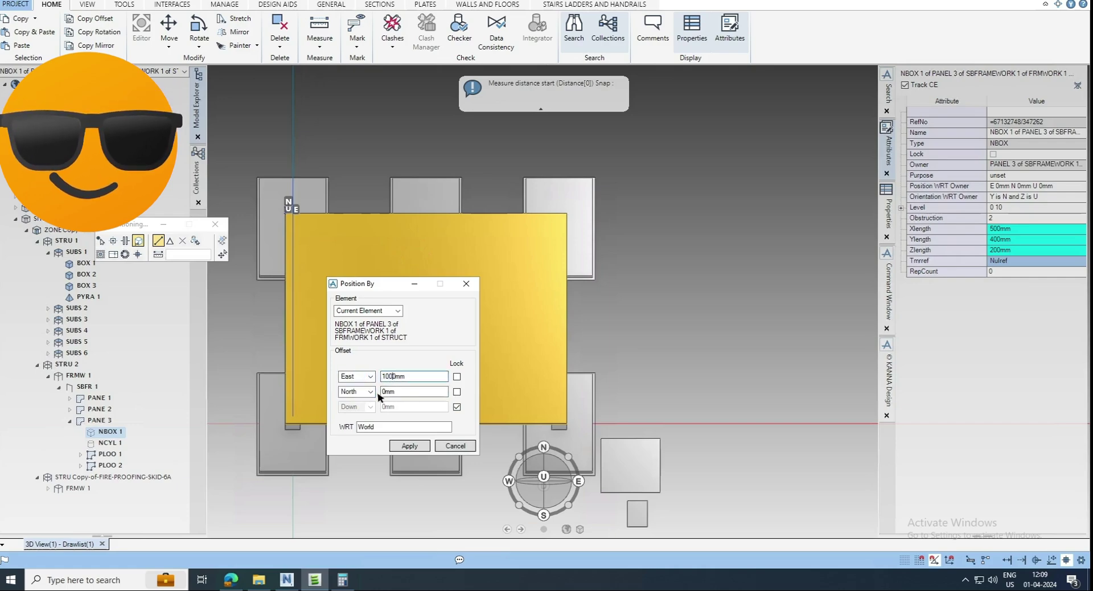
Step: Set the second offset of NBOX 1 to South 1500 mm and apply the move
{"action": "left_click", "coordinate": [370, 392]}
{"action": "left_click", "coordinate": [360, 408]}
{"action": "left_click", "coordinate": [385, 392]}
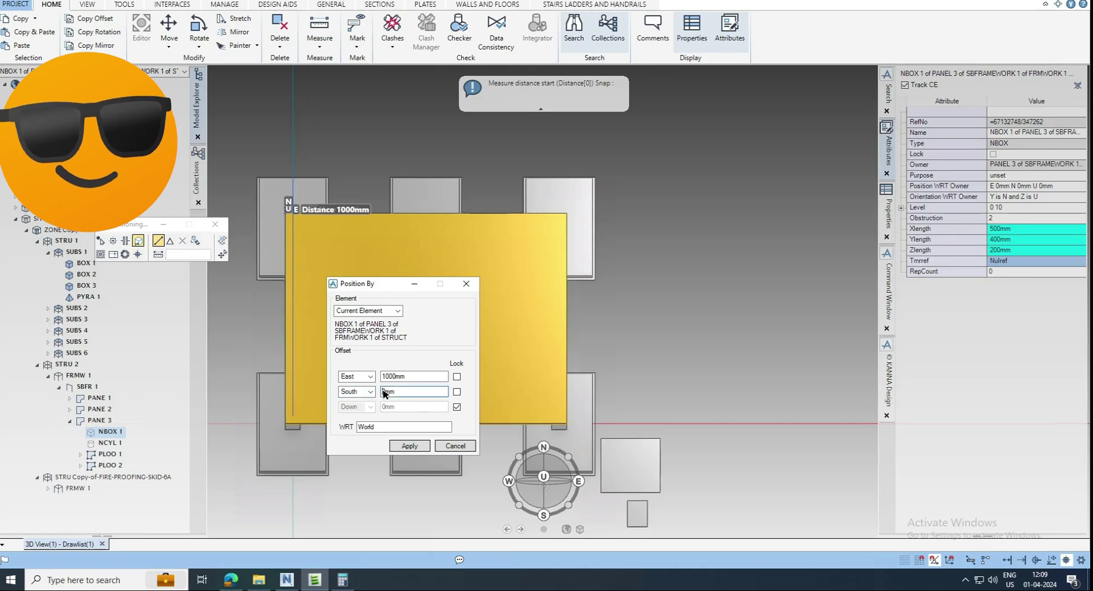
{"action": "left_click", "coordinate": [410, 446]}
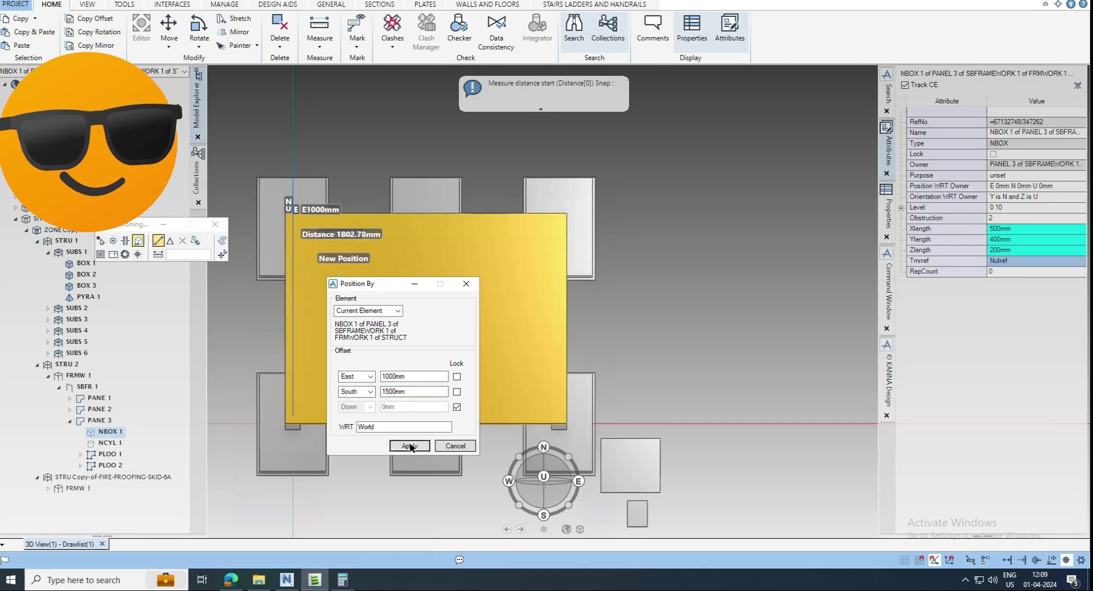
{"action": "left_click", "coordinate": [454, 446]}
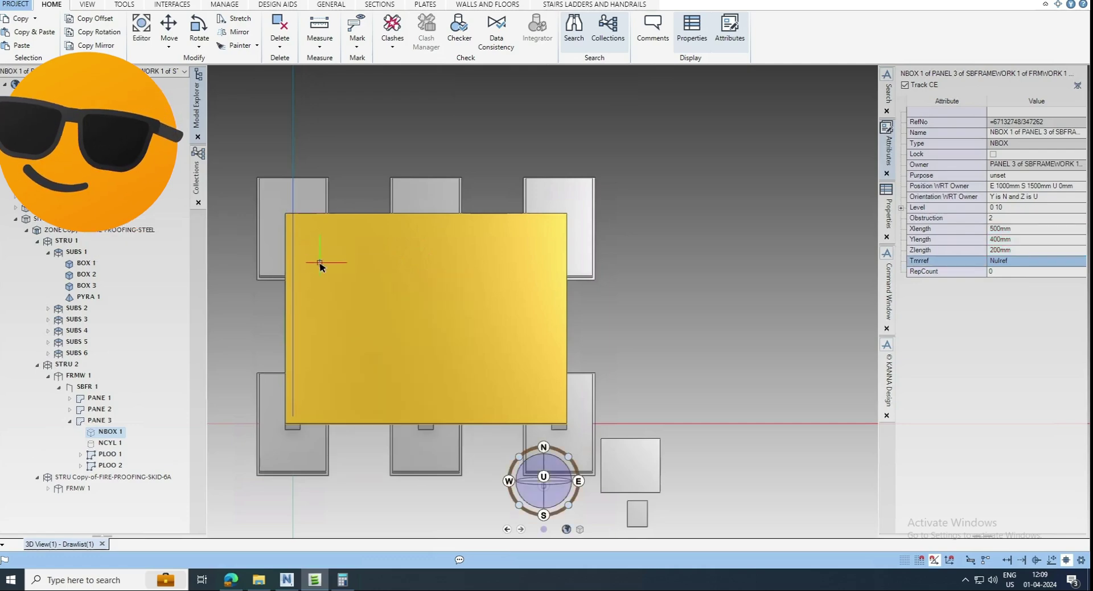
Step: Check the Holes Drawn option in the graphics representation settings and reapply the settings
{"action": "scroll", "coordinate": [319, 264], "scroll_direction": "up", "scroll_amount": 3}
{"action": "middle_click_drag", "start_coordinate": [320, 268], "coordinate": [363, 219]}
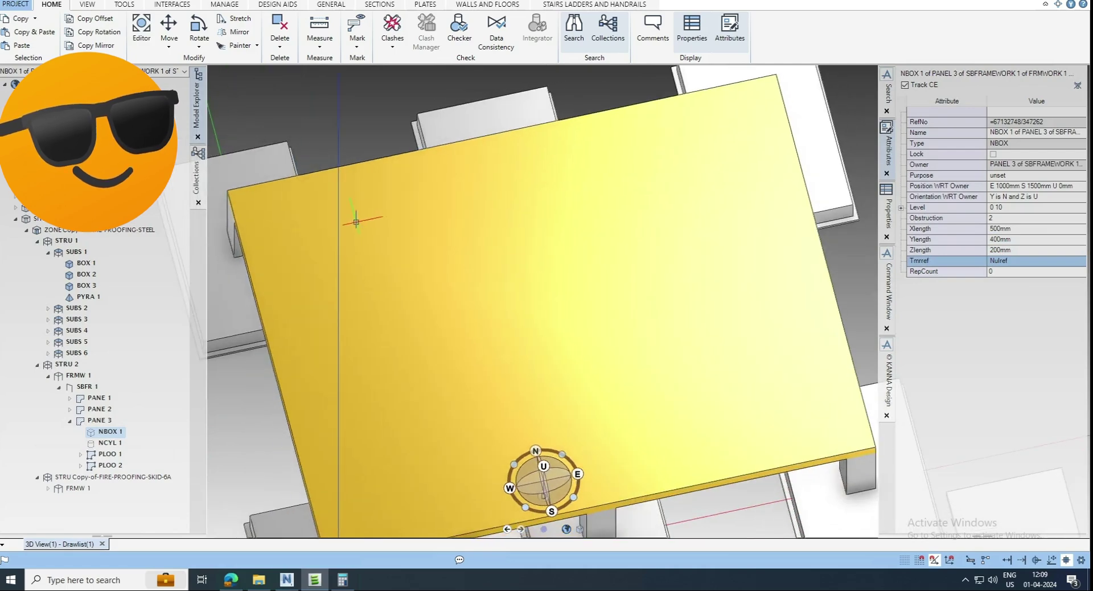
{"action": "left_click", "coordinate": [87, 4]}
{"action": "left_click", "coordinate": [57, 20]}
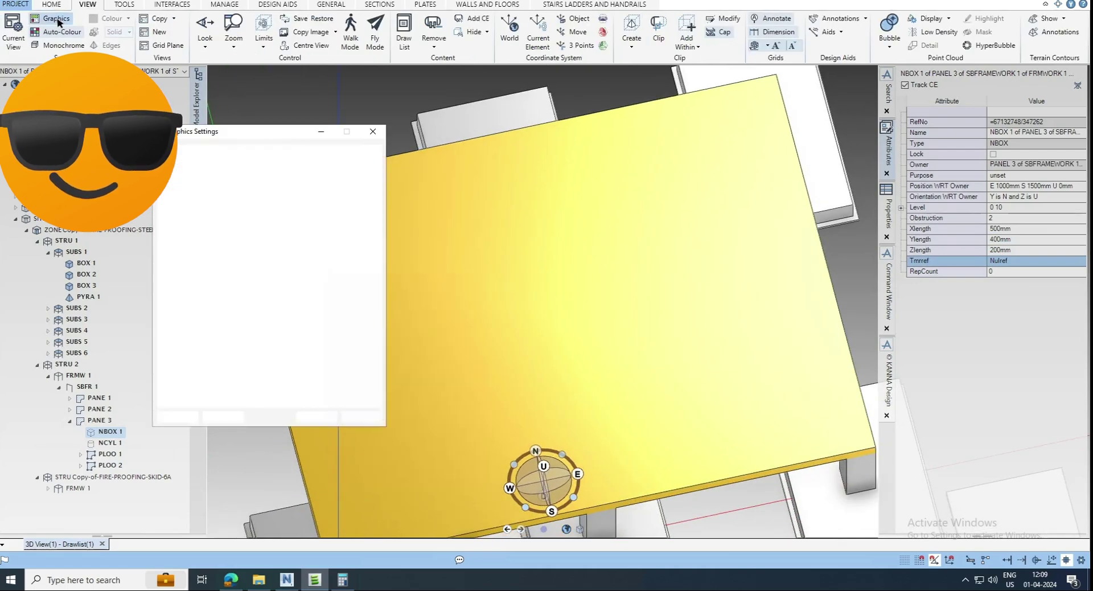
{"action": "left_click", "coordinate": [212, 150]}
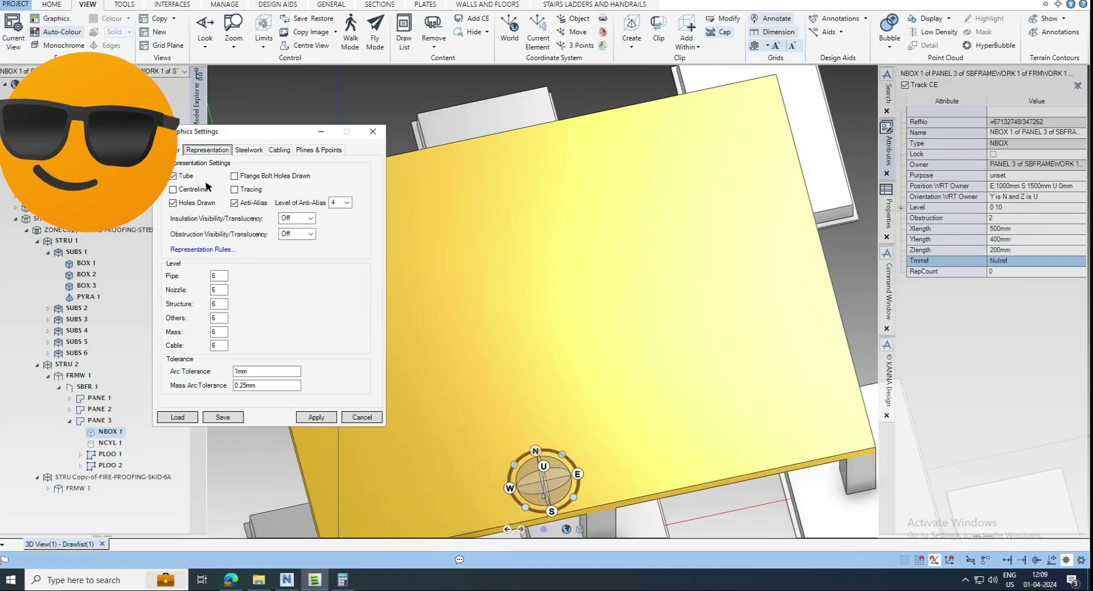
{"action": "left_click", "coordinate": [316, 417]}
{"action": "left_click", "coordinate": [361, 416]}
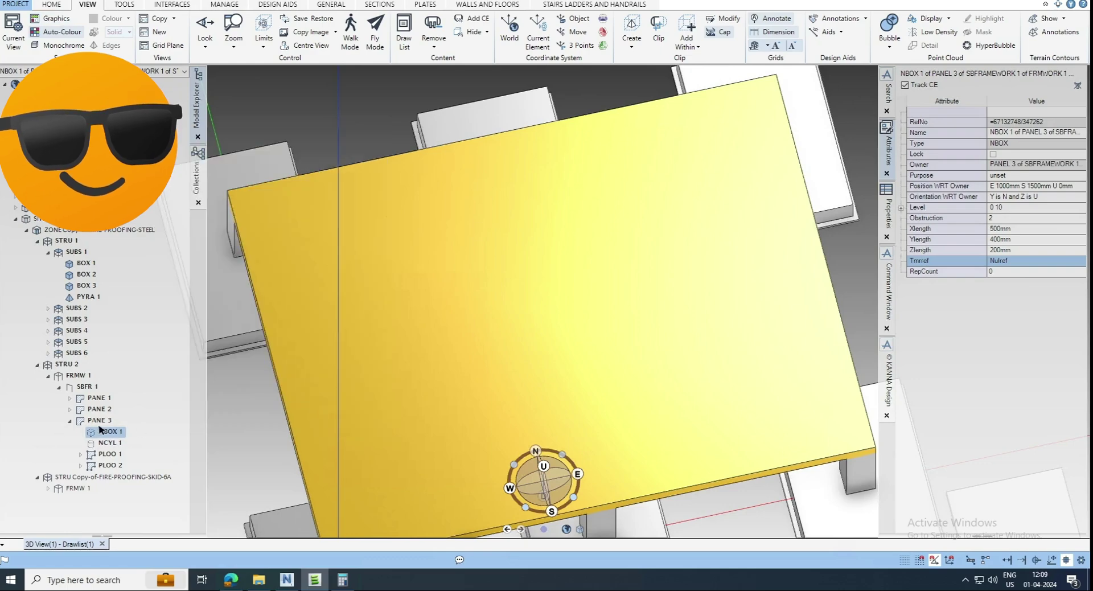
Step: Set the Zlength of NBOX 1 to 300 mm
{"action": "left_click", "coordinate": [1013, 250]}
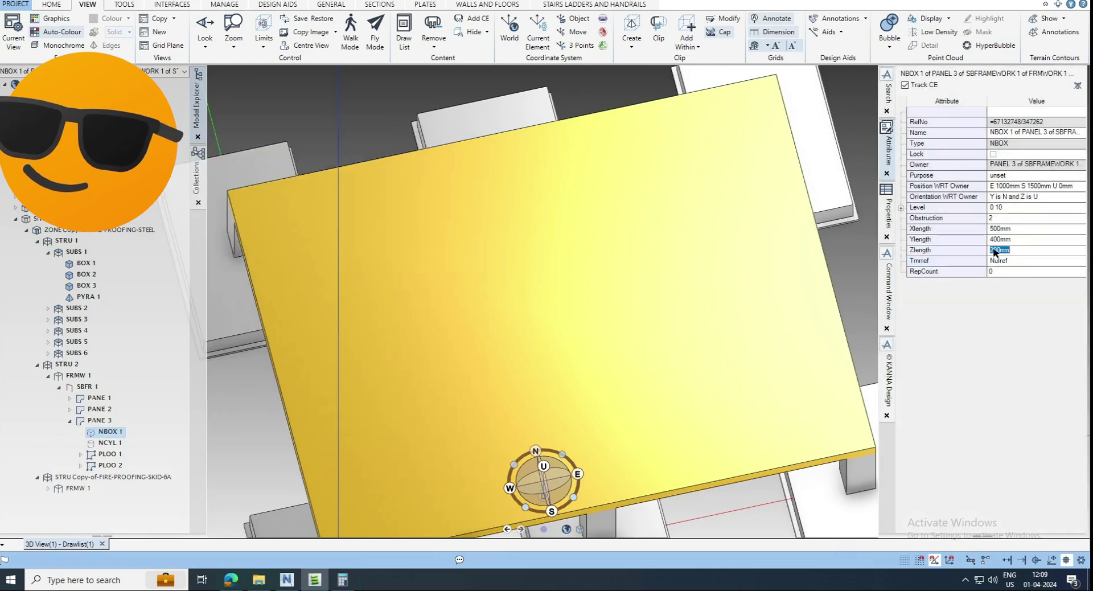
{"action": "left_click_drag", "start_coordinate": [994, 250], "coordinate": [984, 253]}
{"action": "key", "text": "Return"}
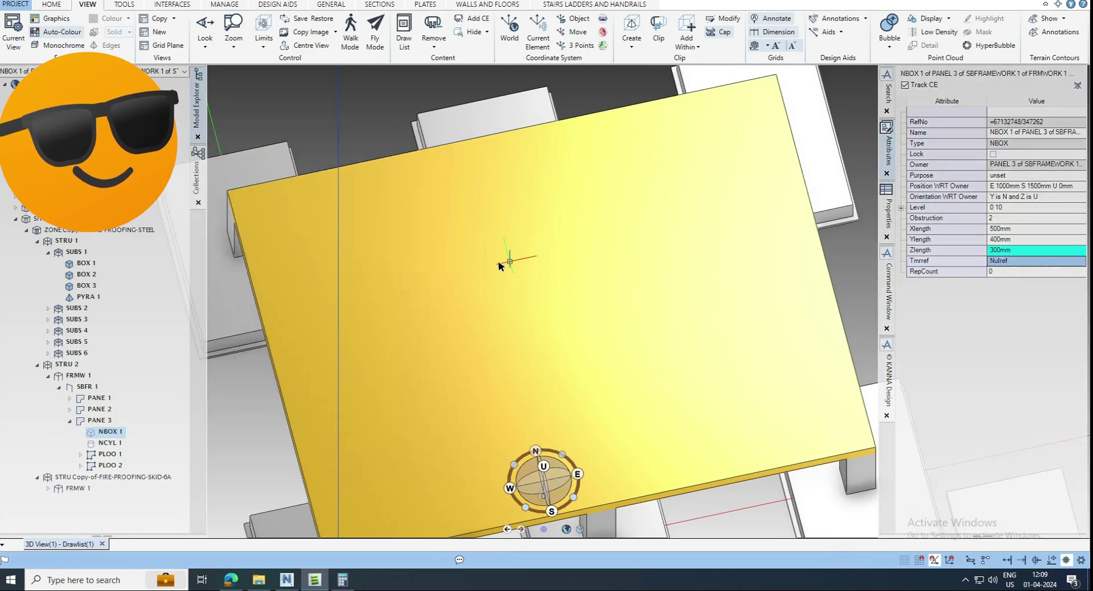
Step: Set the Zlength of NBOX 1 to 600 mm and inspect the rectangular opening in the panel
{"action": "scroll", "coordinate": [512, 268], "scroll_direction": "down", "scroll_amount": 3}
{"action": "left_click", "coordinate": [1028, 251]}
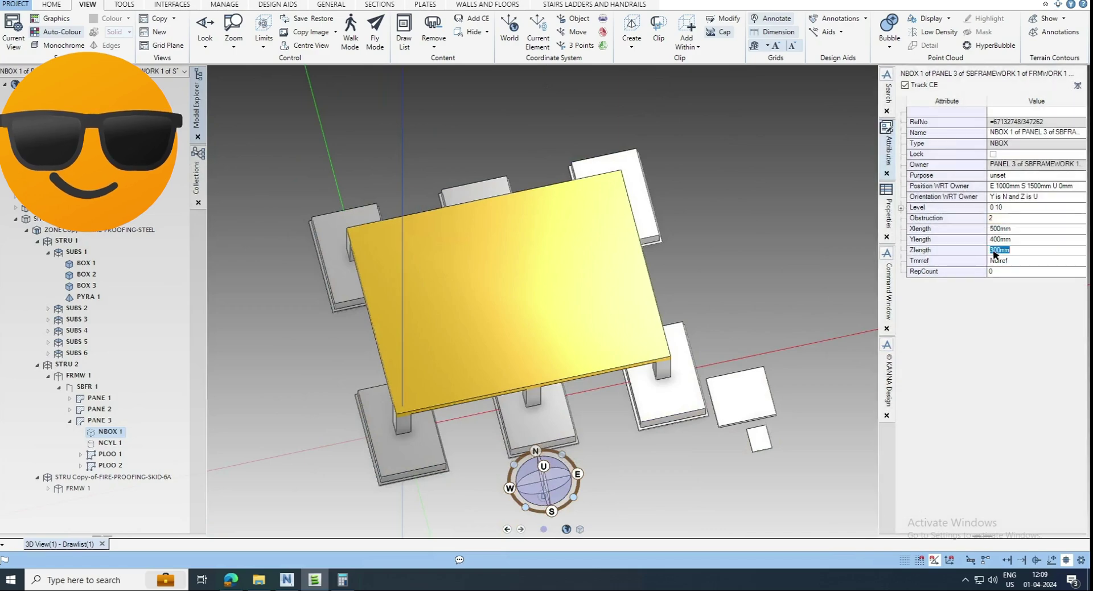
{"action": "left_click", "coordinate": [988, 253]}
{"action": "type", "text": "6"}
{"action": "key", "text": "Return"}
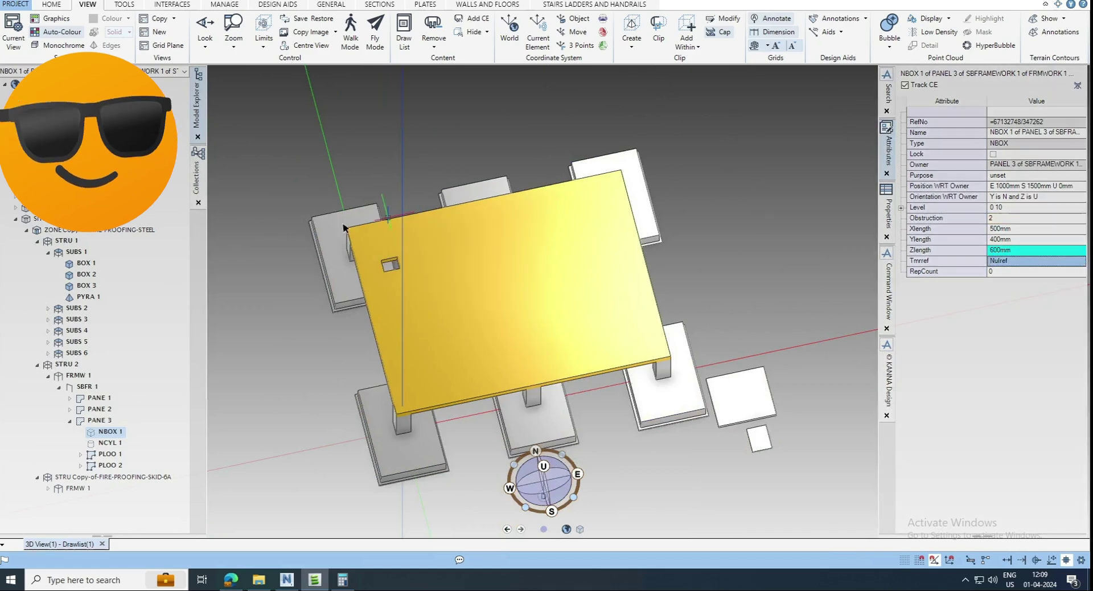
{"action": "scroll", "coordinate": [401, 250], "scroll_direction": "up", "scroll_amount": 4}
{"action": "scroll", "coordinate": [401, 249], "scroll_direction": "up", "scroll_amount": 2}
{"action": "middle_click_drag", "start_coordinate": [397, 249], "coordinate": [279, 327]}
{"action": "middle_click_drag", "start_coordinate": [402, 229], "coordinate": [415, 202]}
{"action": "scroll", "coordinate": [400, 272], "scroll_direction": "down", "scroll_amount": 3}
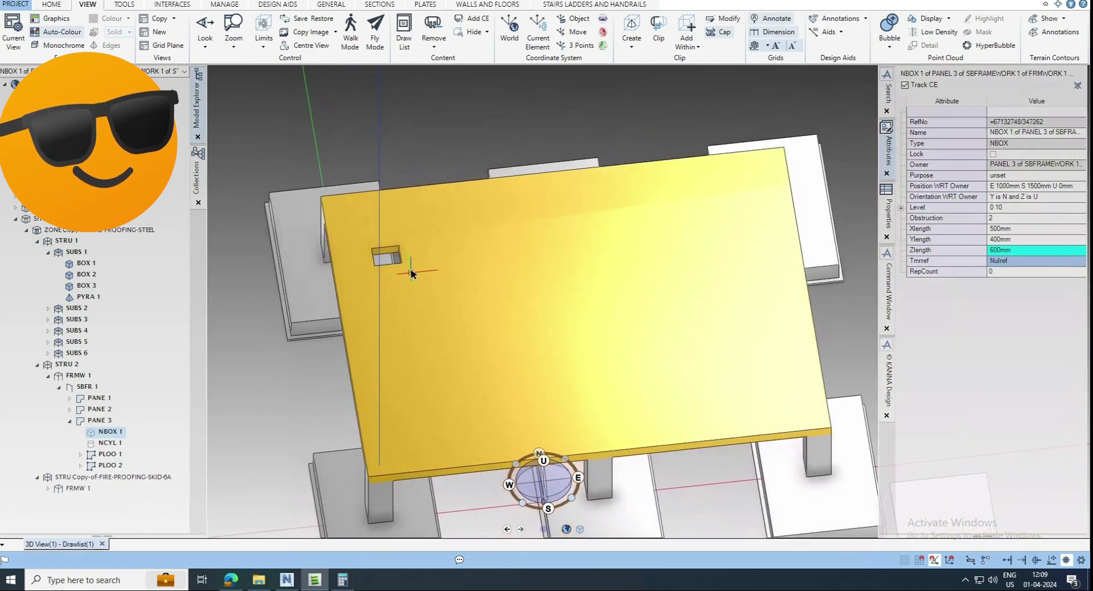
Step: Position NCYL 1 explicitly at the southeast top corner of the rectangular opening, at East 1025 mm, North 4525 mm and Up 1650 mm
{"action": "left_click", "coordinate": [108, 442]}
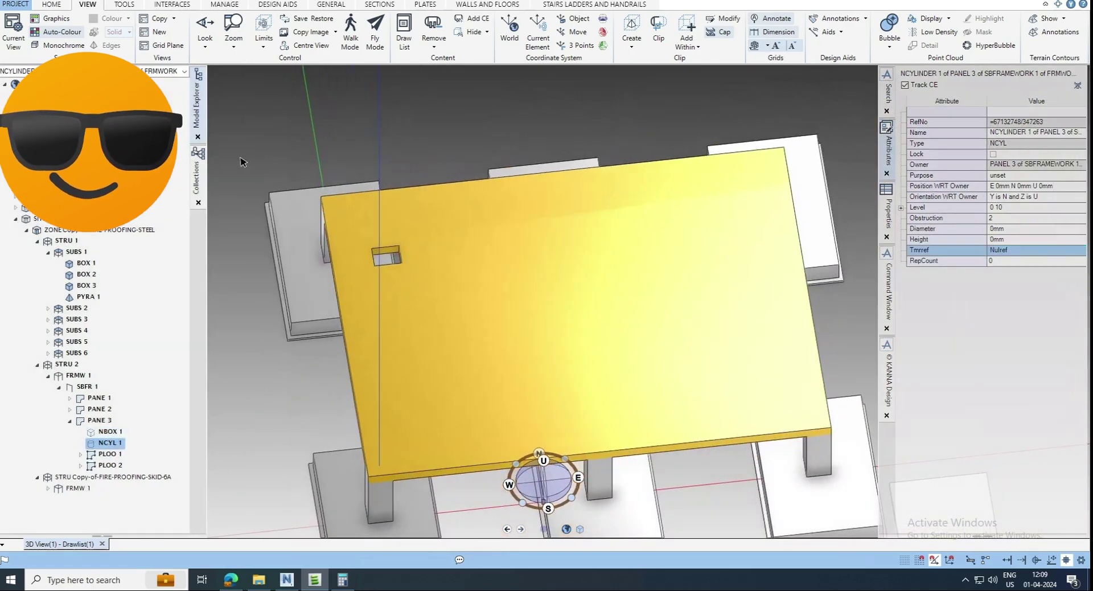
{"action": "left_click", "coordinate": [61, 5]}
{"action": "left_click", "coordinate": [169, 43]}
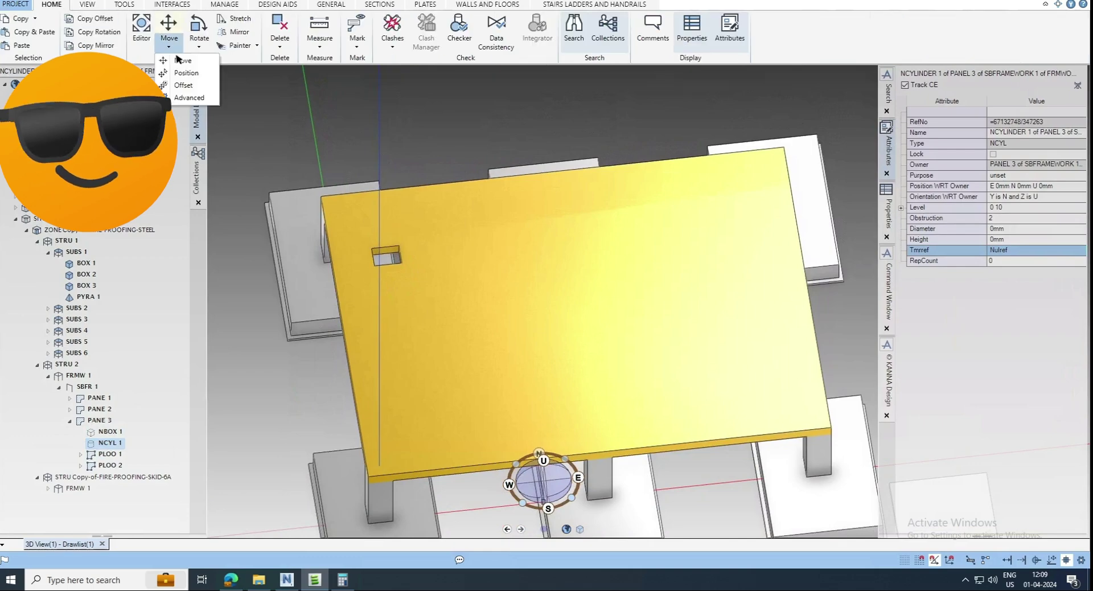
{"action": "left_click", "coordinate": [183, 73]}
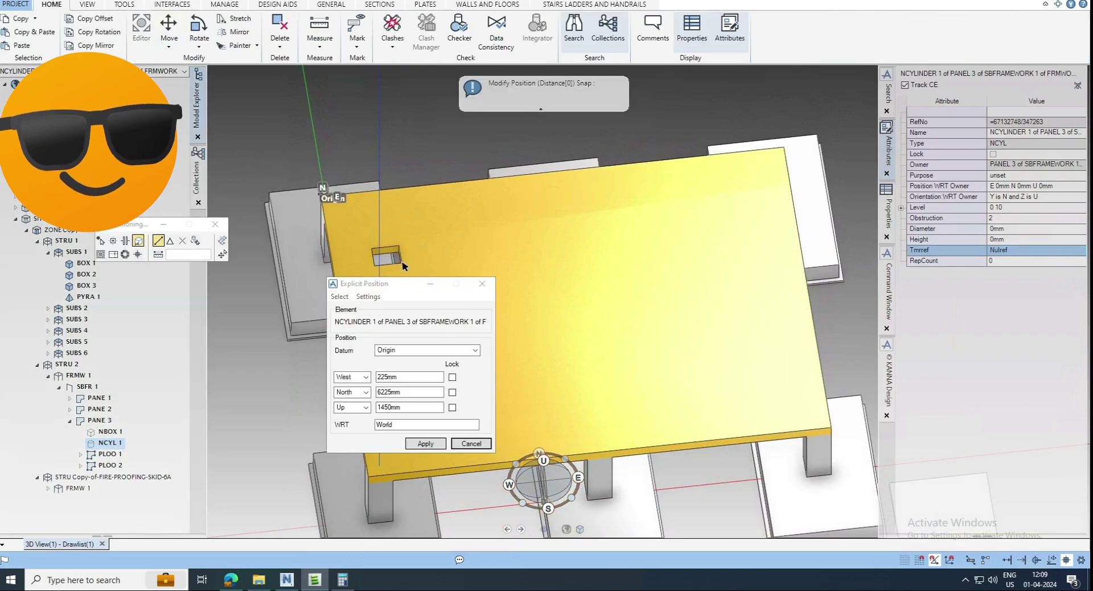
{"action": "left_click", "coordinate": [400, 257]}
{"action": "left_click", "coordinate": [426, 444]}
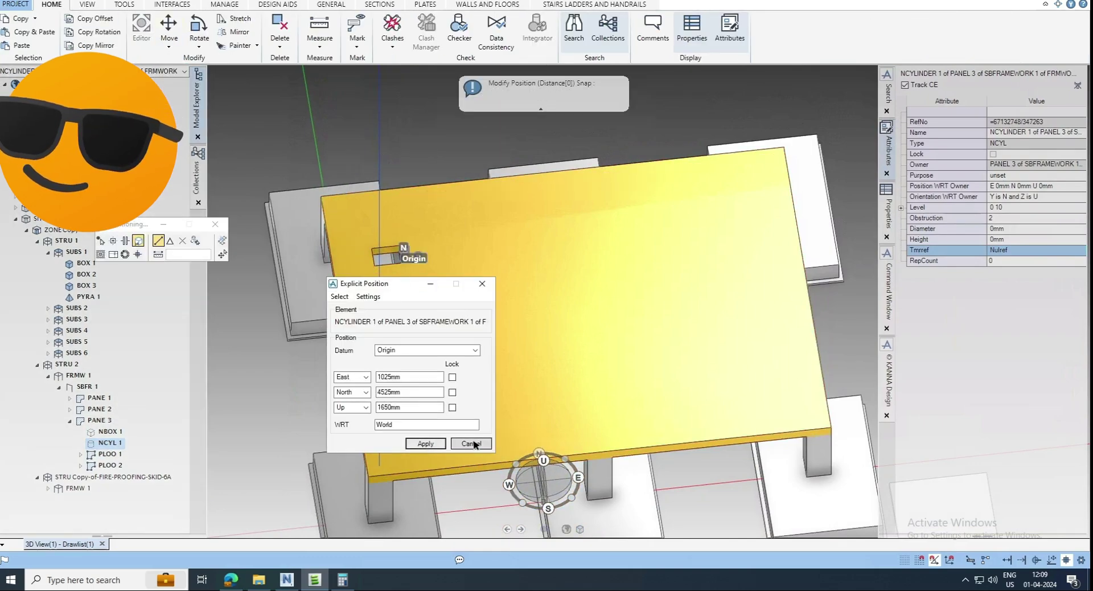
{"action": "left_click", "coordinate": [471, 443]}
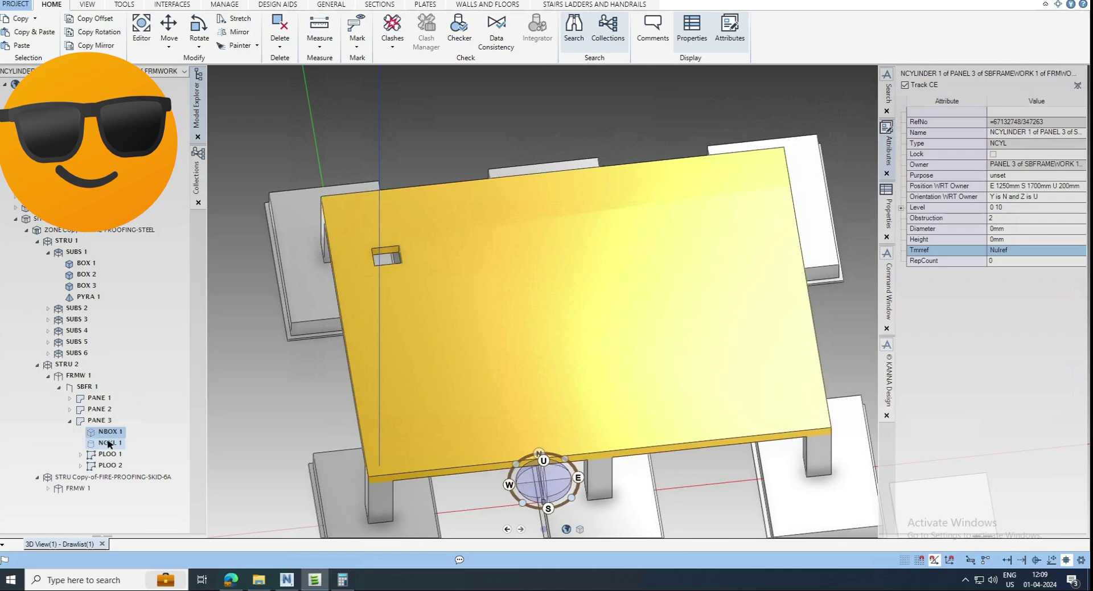
Step: Set the height of NCYL 1 to 300 mm and its diameter to 800 mm
{"action": "left_click", "coordinate": [996, 240]}
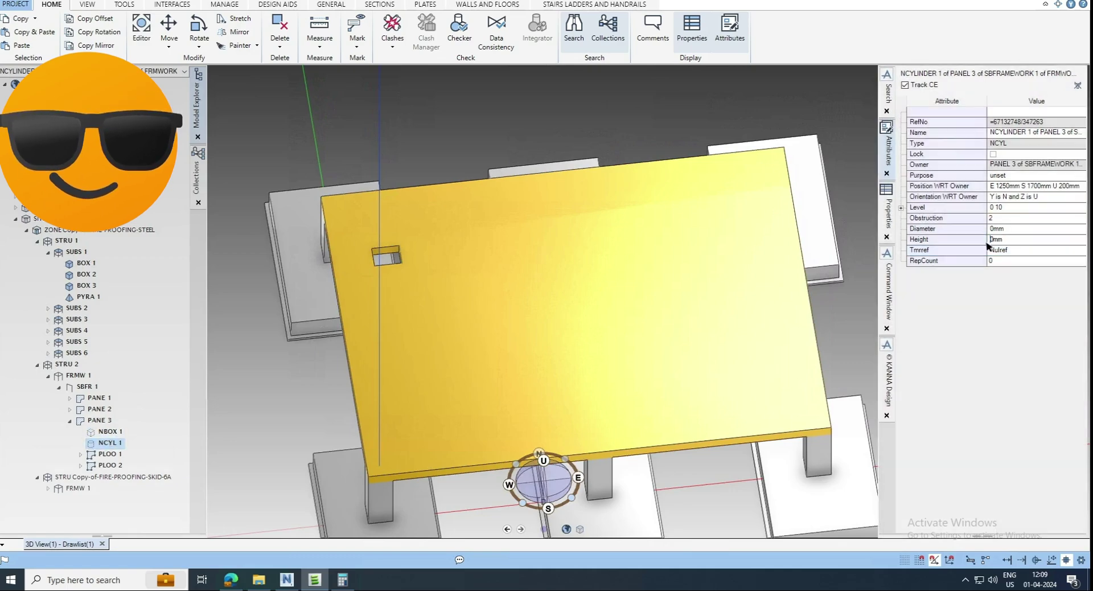
{"action": "left_click", "coordinate": [1017, 219]}
{"action": "left_click", "coordinate": [1015, 230]}
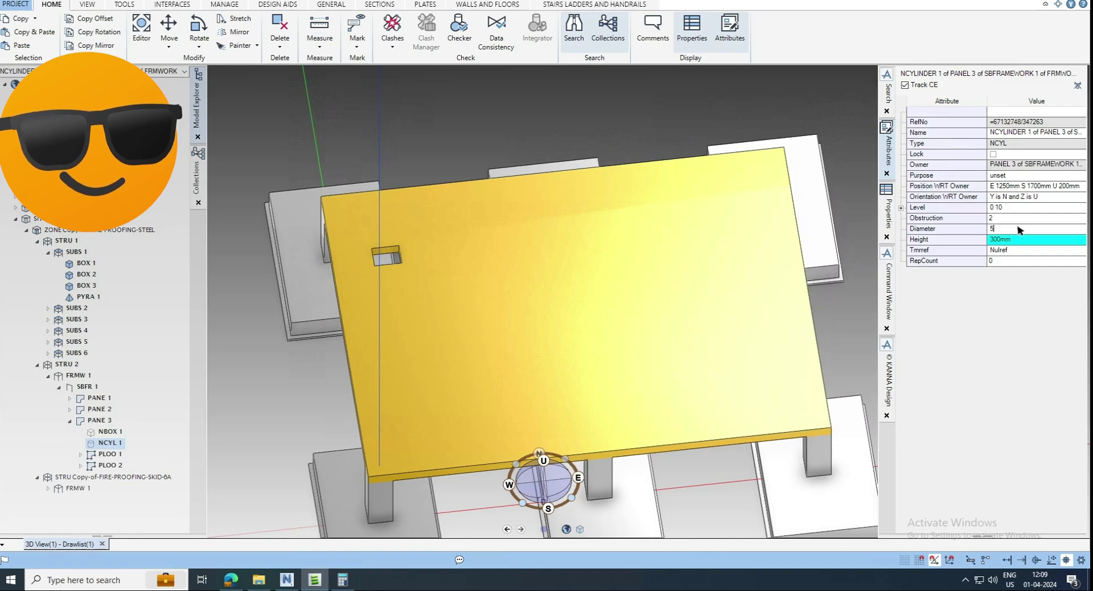
{"action": "key", "text": "Return"}
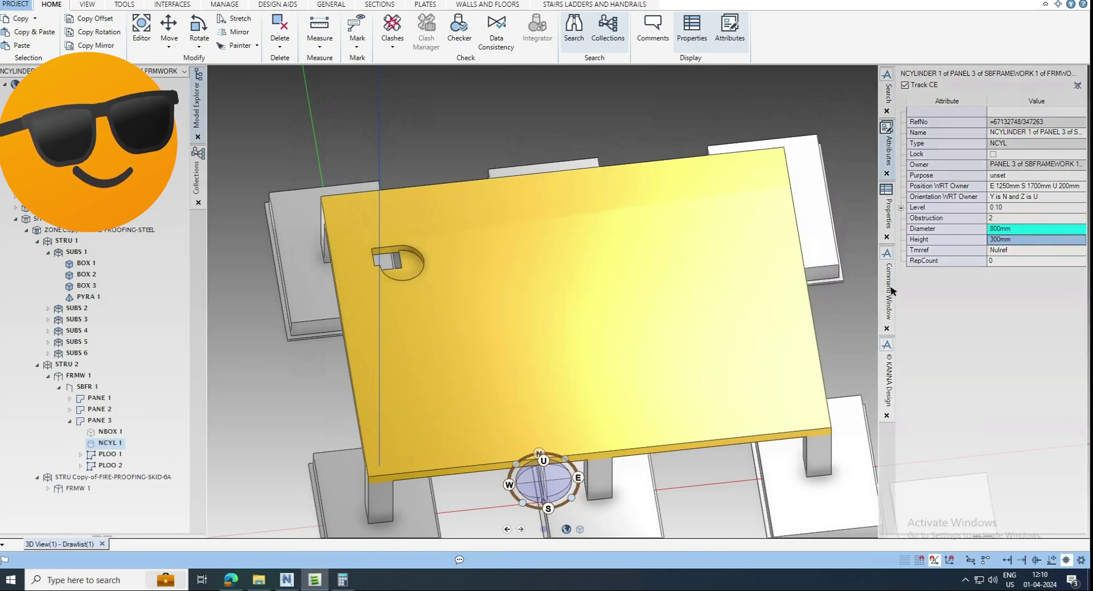
Step: Move NCYL 1 by 1500 mm east and 50 mm down with the commands "by e1500" and "by d50"
{"action": "left_click", "coordinate": [891, 290]}
{"action": "left_click", "coordinate": [942, 515]}
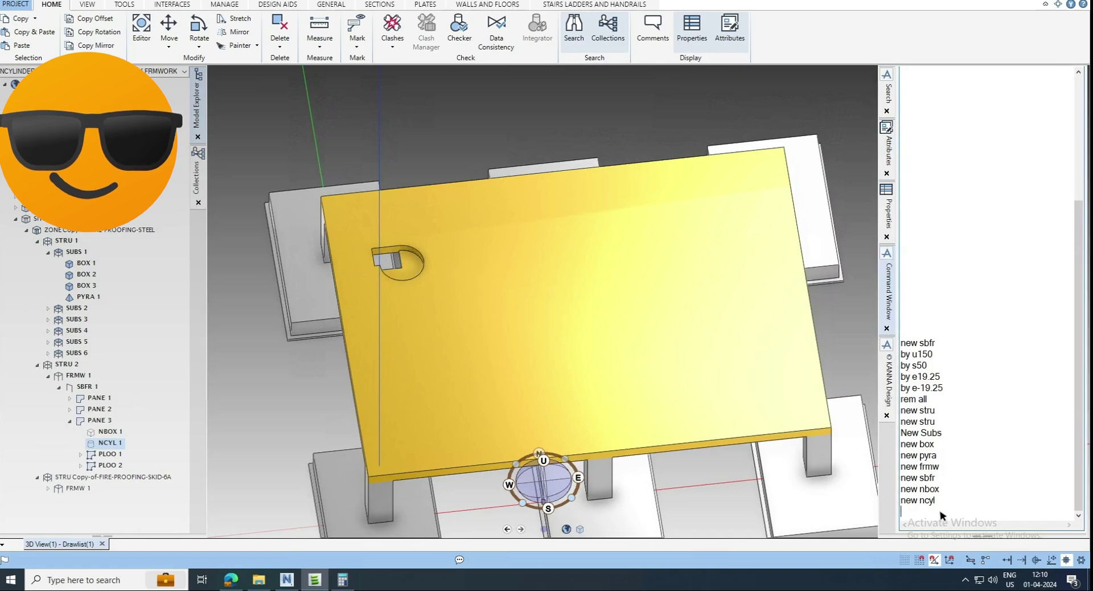
{"action": "type", "text": "by e1500"}
{"action": "key", "text": "Return"}
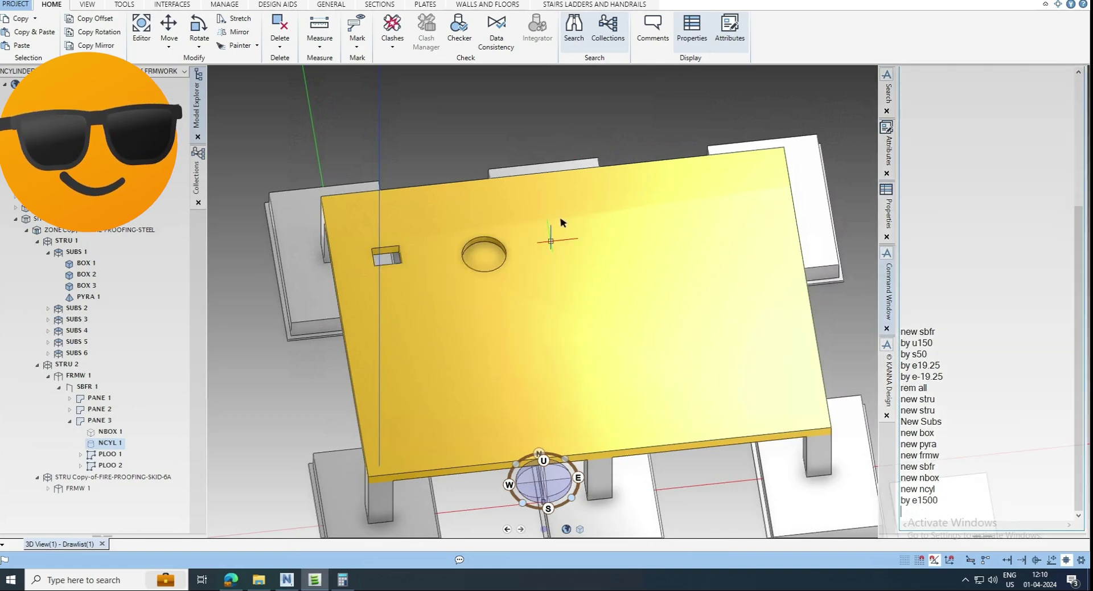
{"action": "mouse_move", "coordinate": [558, 227]}
{"action": "middle_mouse_down"}
{"action": "mouse_move", "coordinate": [541, 336]}
{"action": "mouse_move", "coordinate": [546, 141]}
{"action": "mouse_move", "coordinate": [552, 171]}
{"action": "middle_mouse_up"}
{"action": "left_click", "coordinate": [927, 517]}
{"action": "type", "text": "b"}
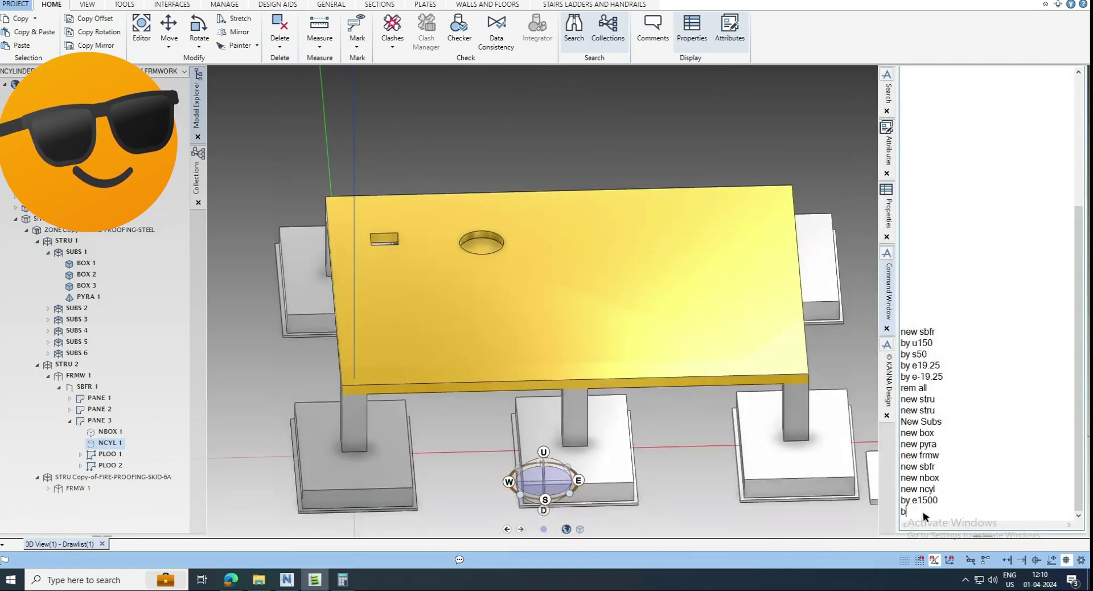
{"action": "type", "text": "y d50"}
{"action": "key", "text": "Return"}
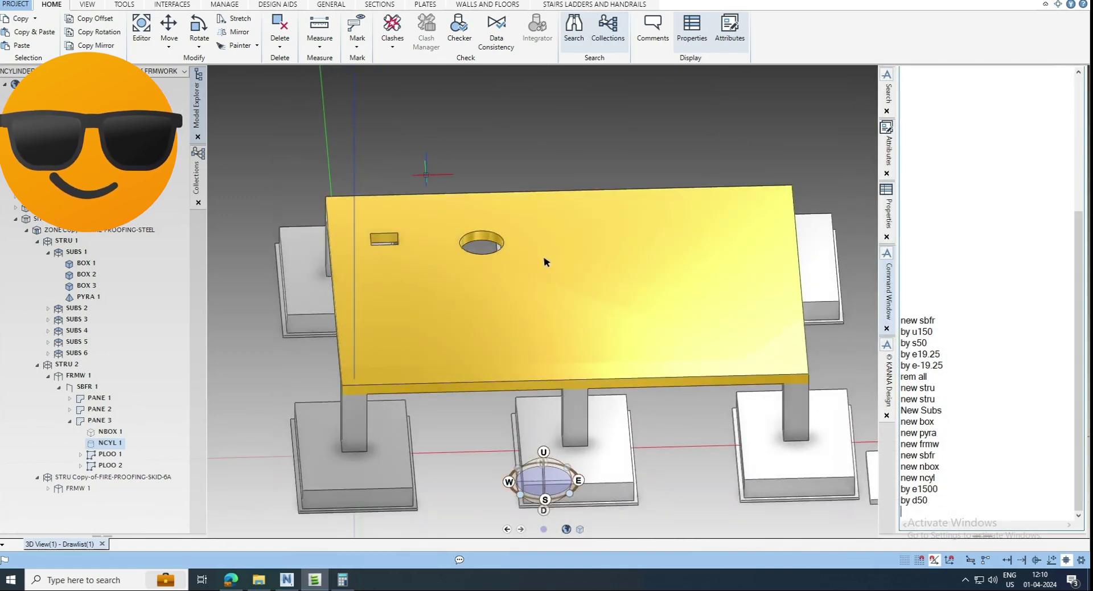
Step: Select PANE 3 and inspect its rectangular and circular openings from several angles
{"action": "mouse_move", "coordinate": [545, 262]}
{"action": "middle_mouse_down"}
{"action": "mouse_move", "coordinate": [555, 288]}
{"action": "mouse_move", "coordinate": [561, 273]}
{"action": "middle_mouse_up"}
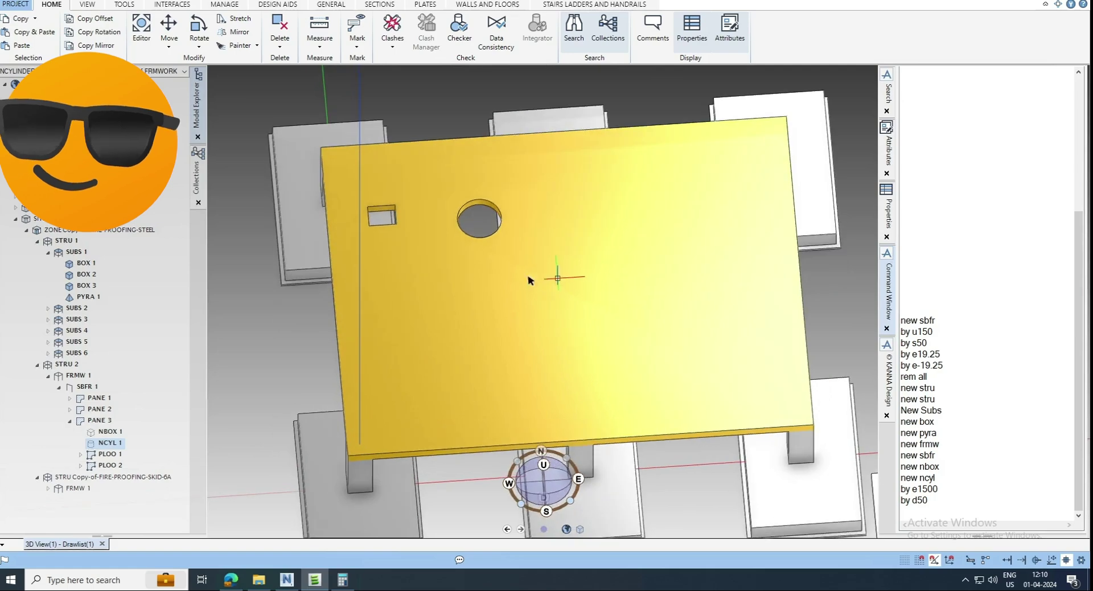
{"action": "middle_click_drag", "start_coordinate": [429, 259], "coordinate": [447, 231]}
{"action": "left_click", "coordinate": [428, 263]}
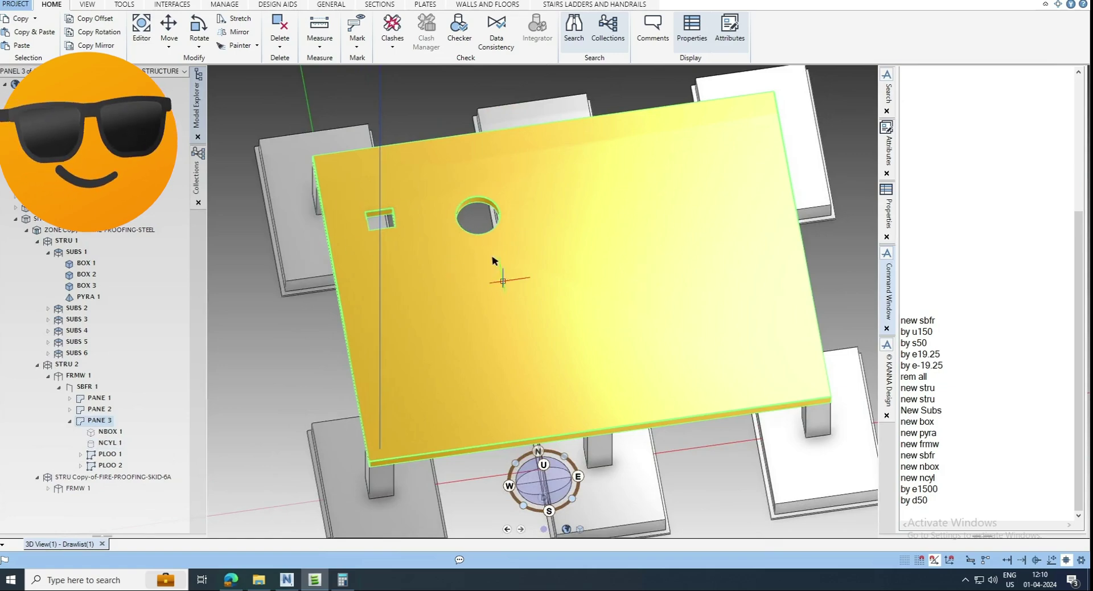
{"action": "middle_click_drag", "start_coordinate": [483, 244], "coordinate": [456, 227]}
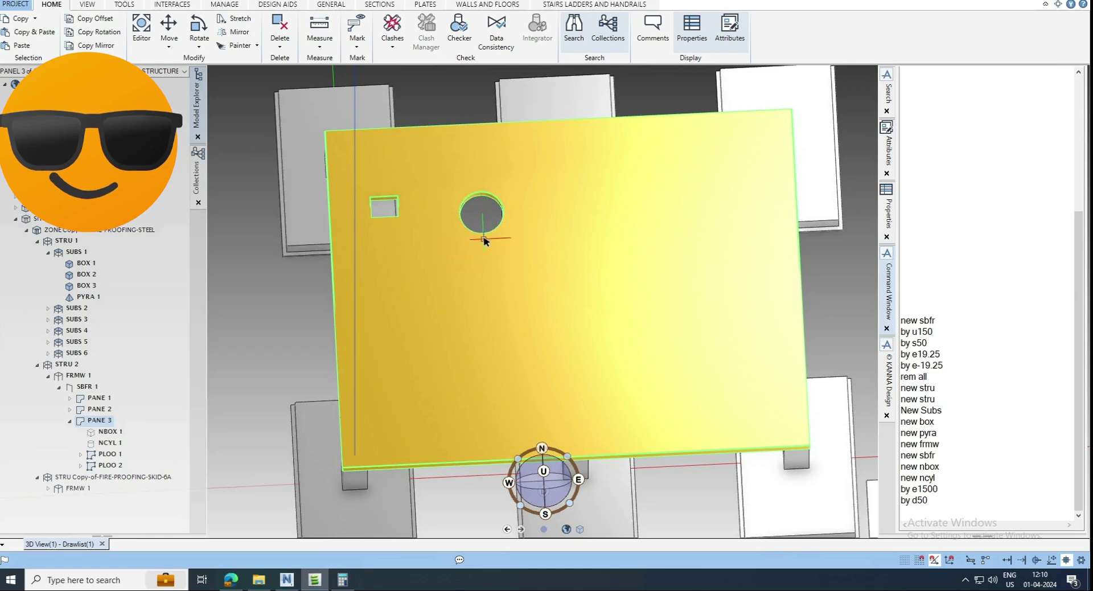
{"action": "middle_click_drag", "start_coordinate": [484, 241], "coordinate": [492, 169]}
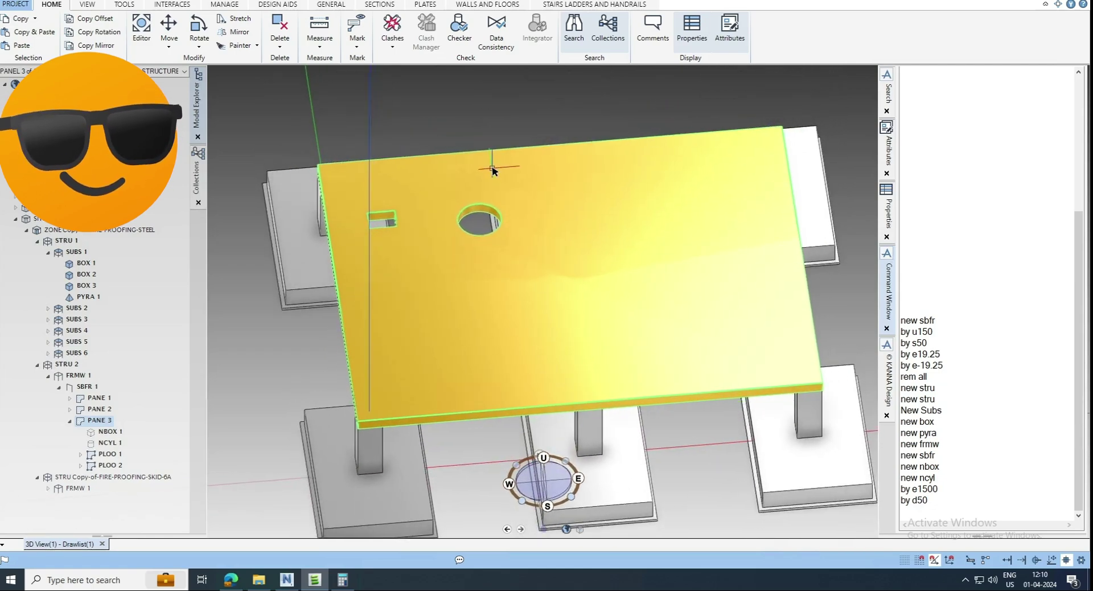